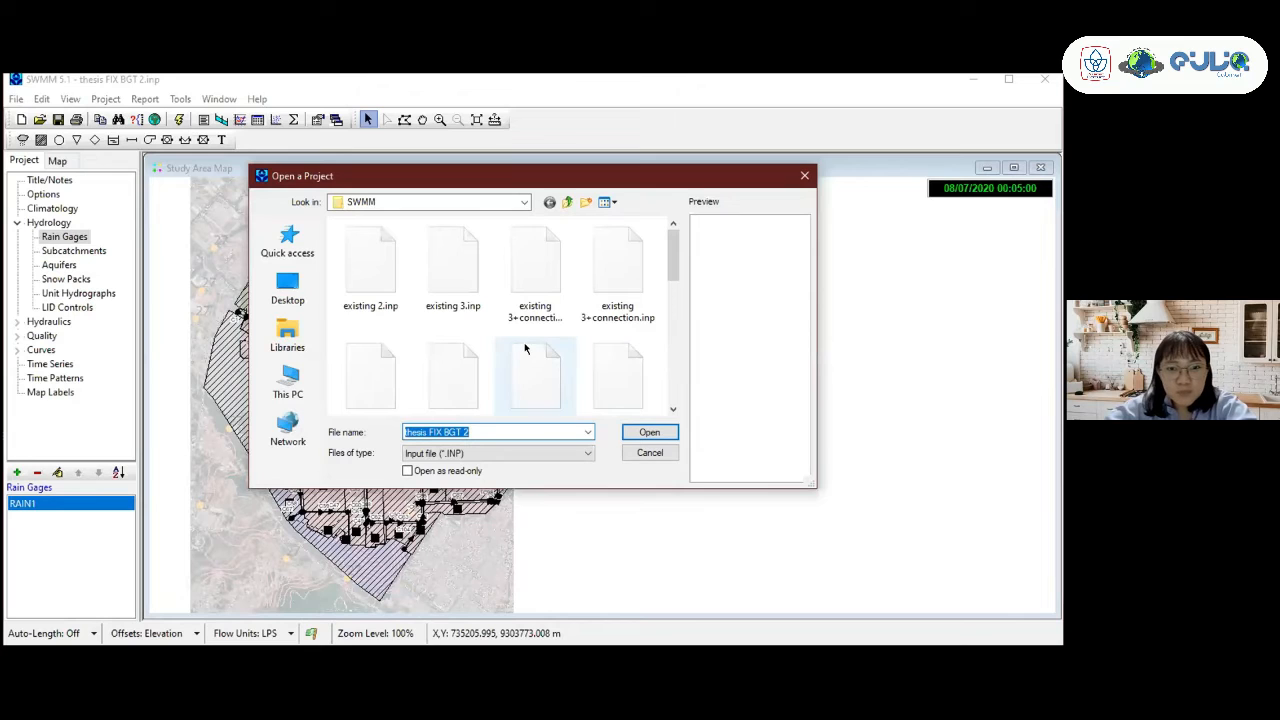
Step: Look through the saved .inp project files in the SWMM folder, and leave without opening any of them
scroll(524, 360, down, 5)
scroll(525, 345, down, 3)
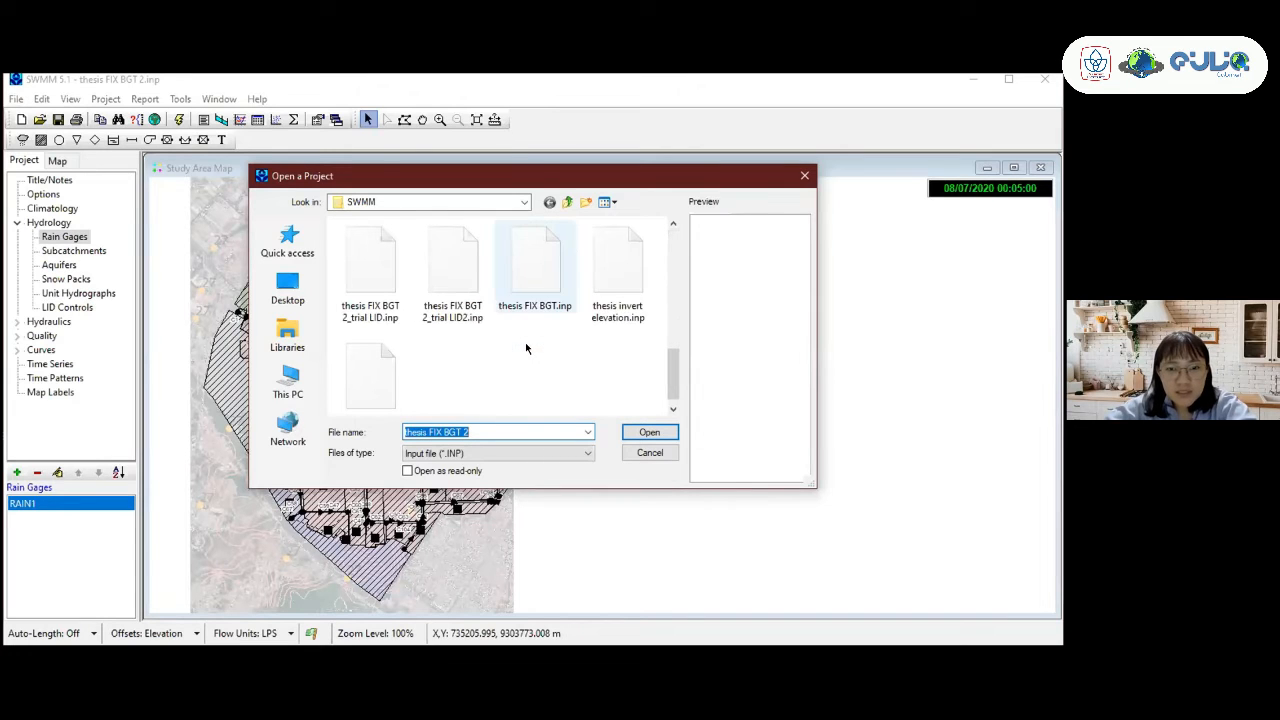
scroll(437, 369, up, 2)
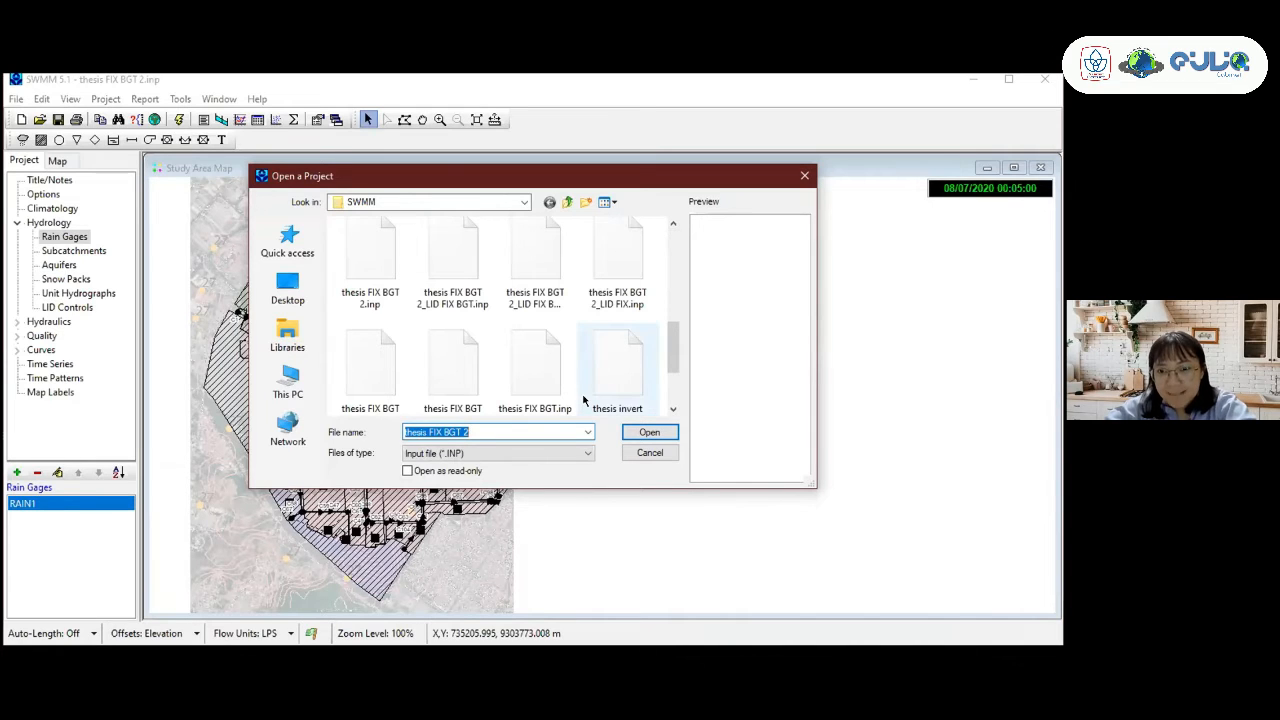
scroll(586, 398, up, 2)
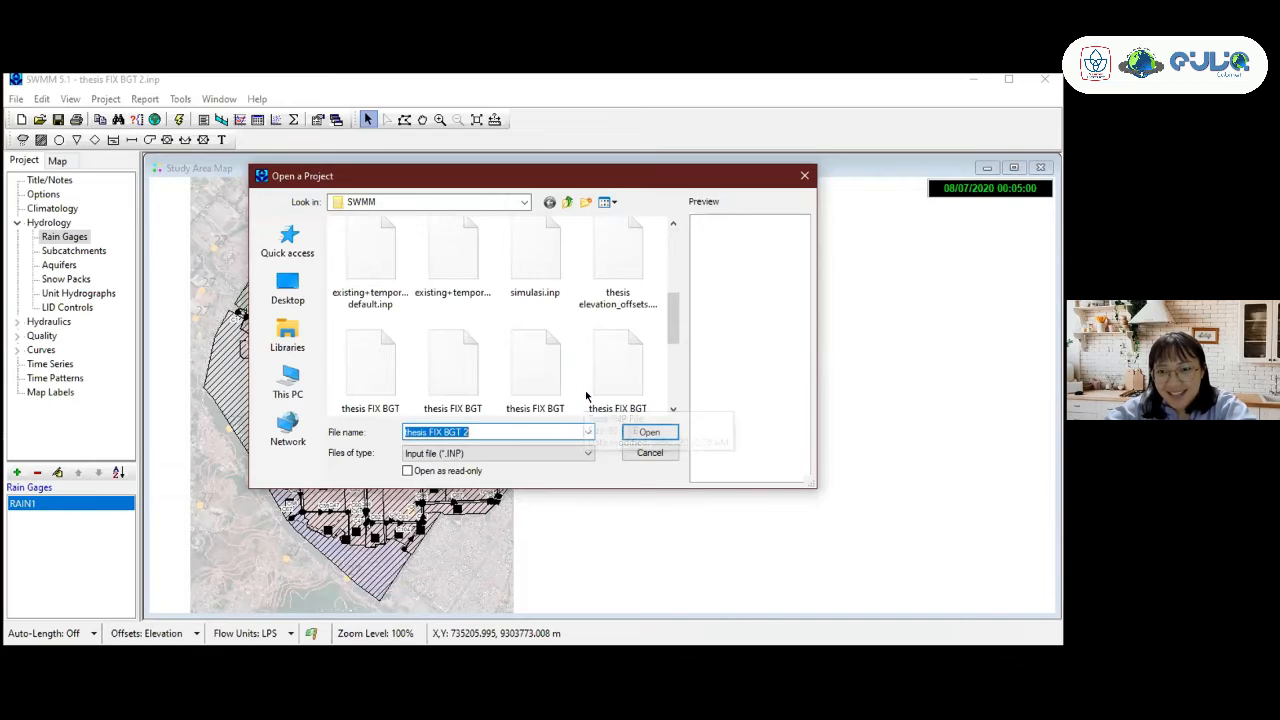
scroll(600, 372, up, 1)
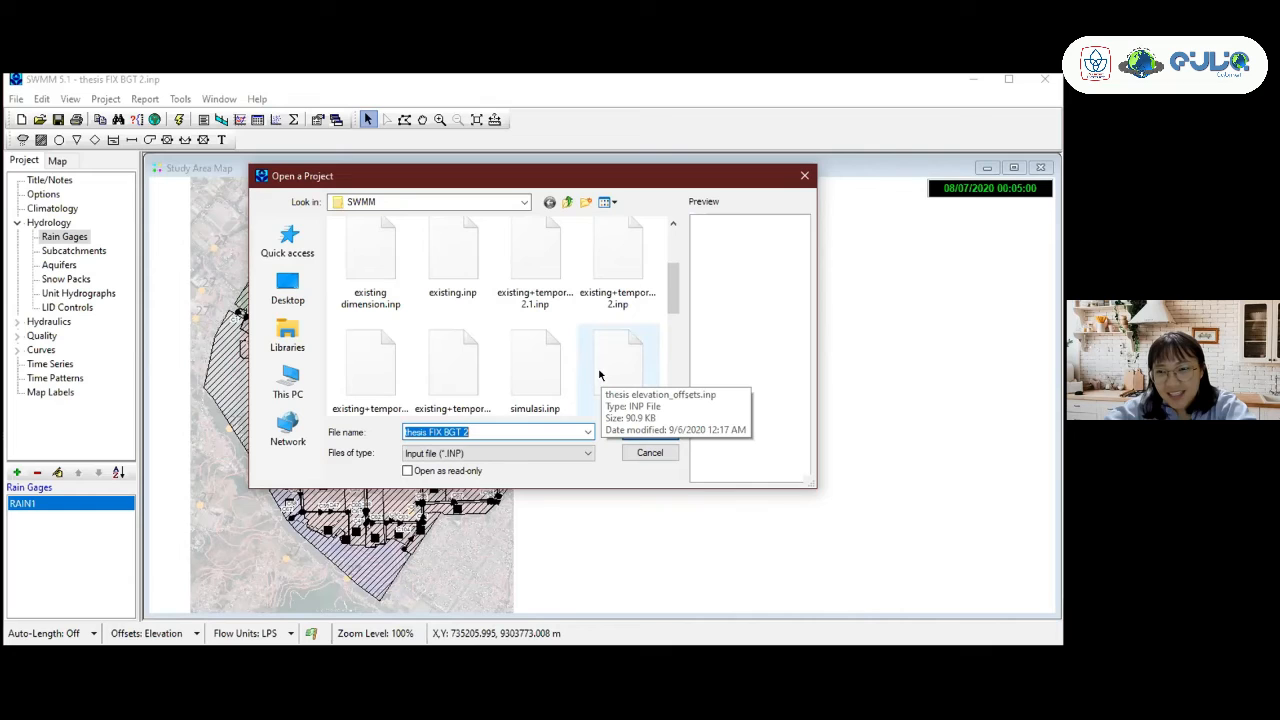
scroll(615, 345, up, 1)
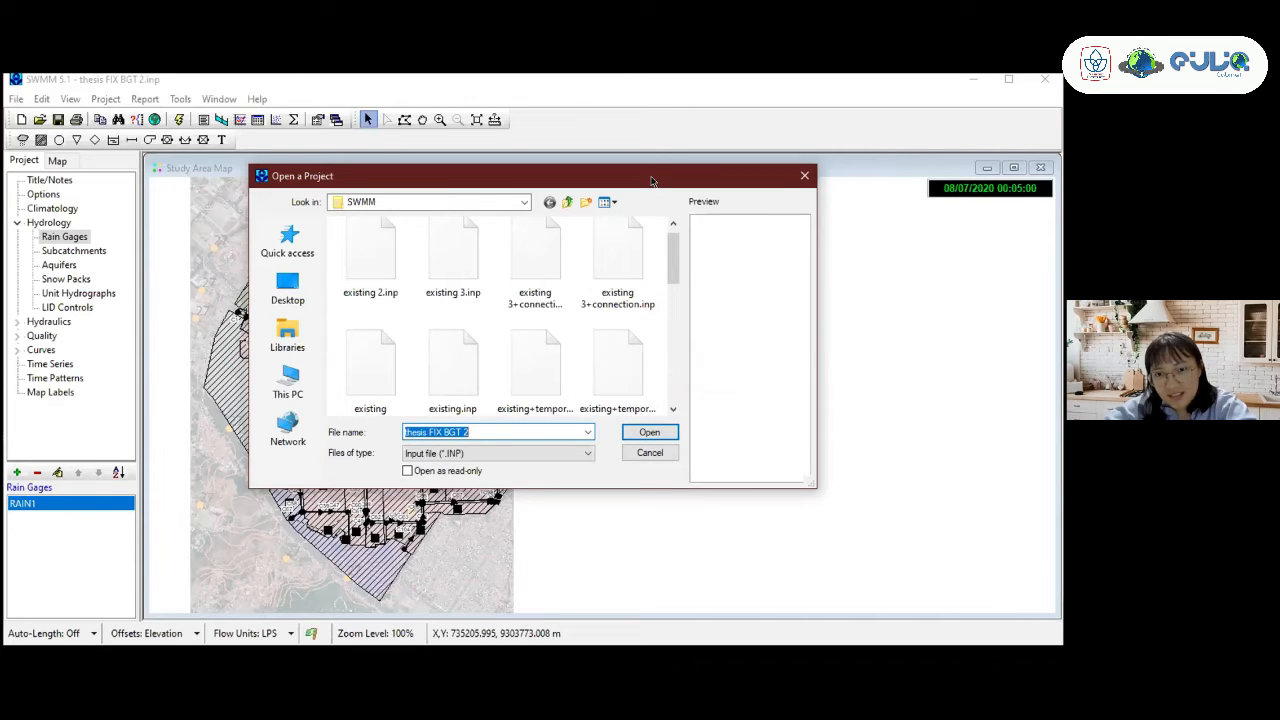
drag(653, 181, 500, 181)
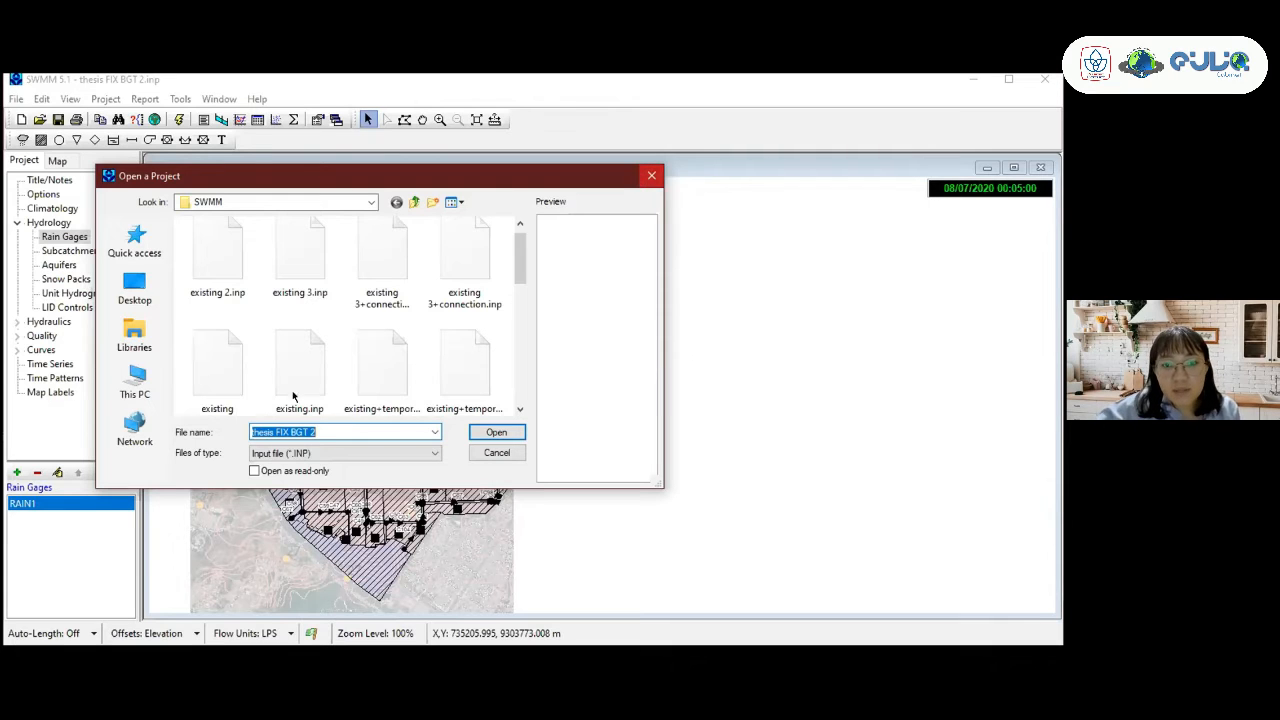
click(651, 176)
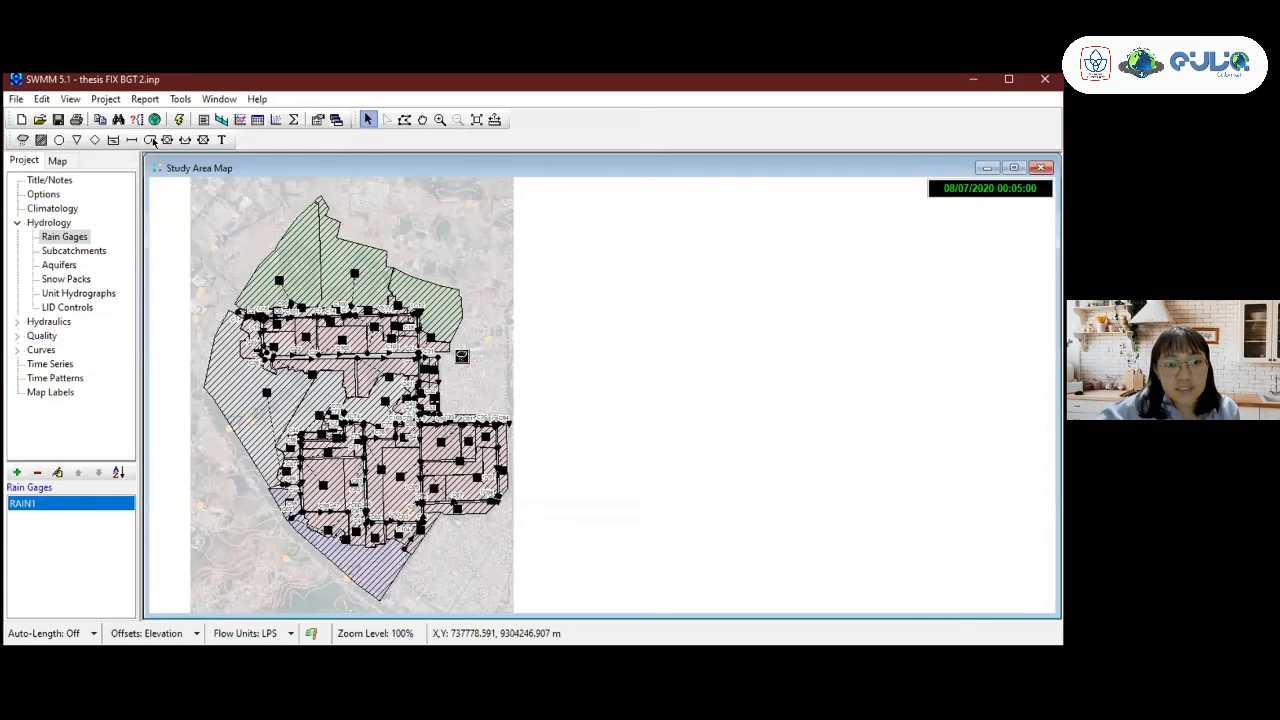
Step: Run the simulation of the thesis FIX BGT 2 project and dismiss the run status
click(179, 120)
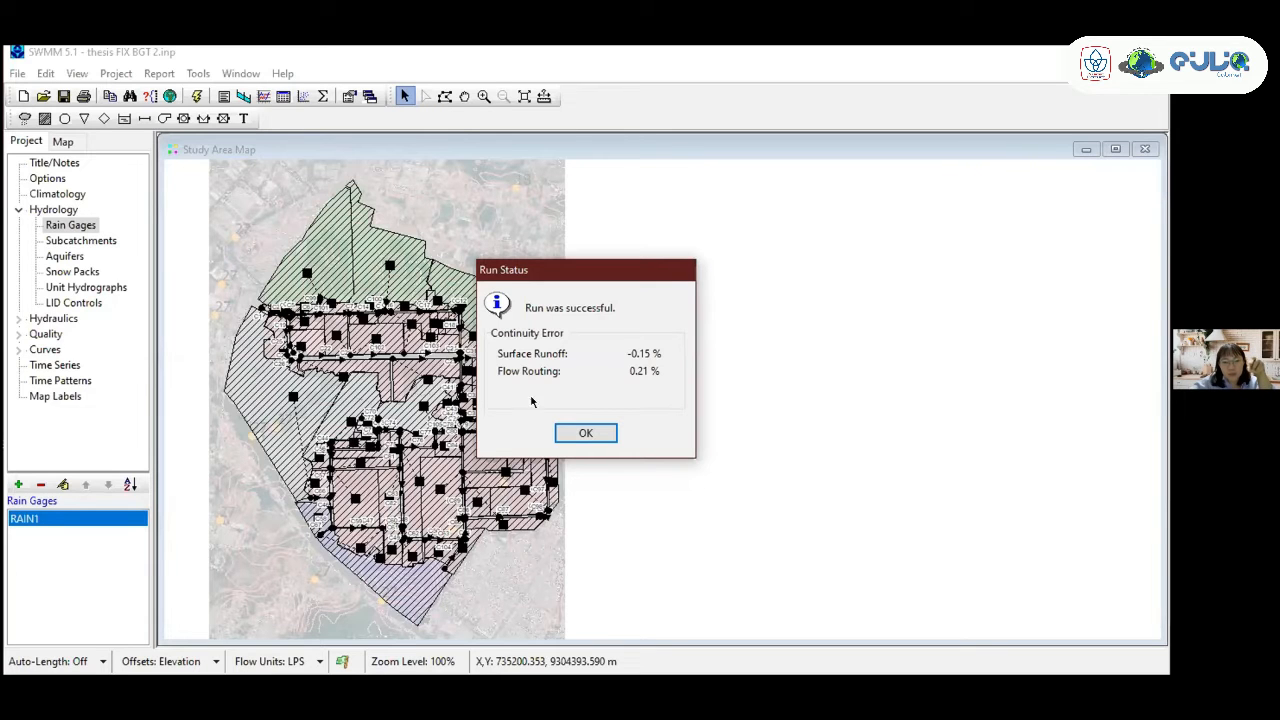
key(Return)
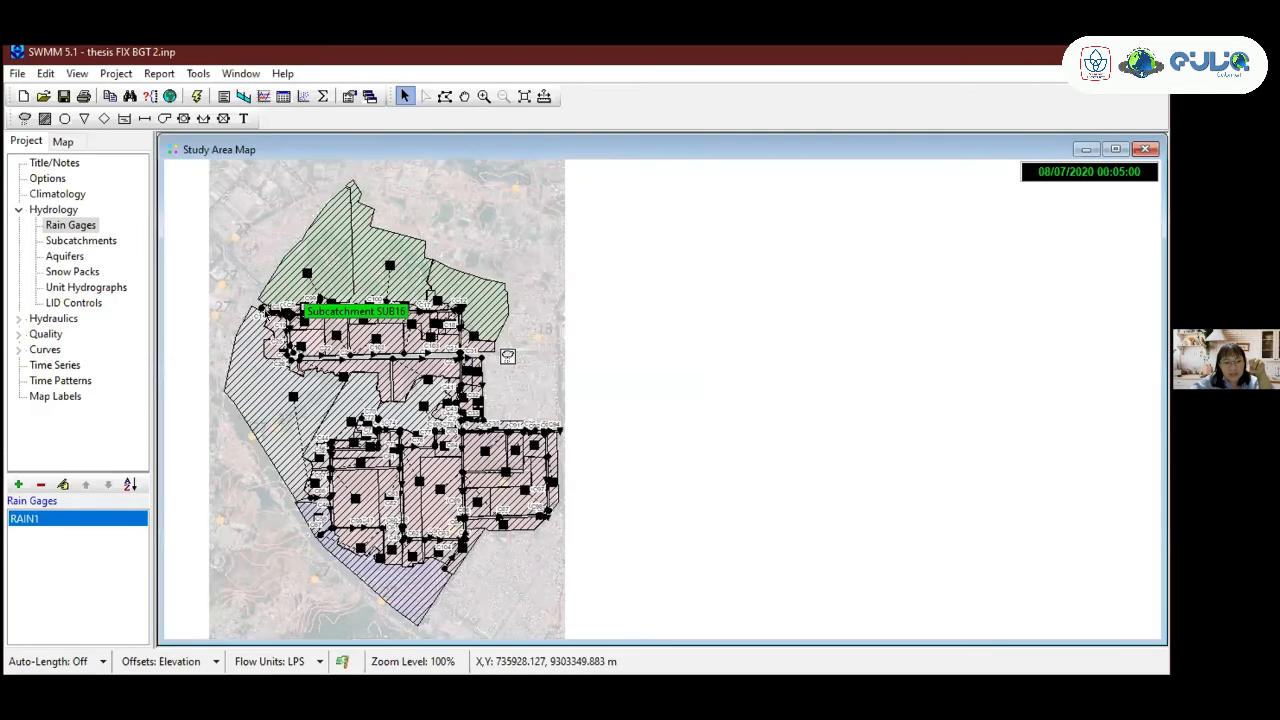
Step: Select junction J1 and get a close view of the drainage network in the northern part of the study area
click(260, 312)
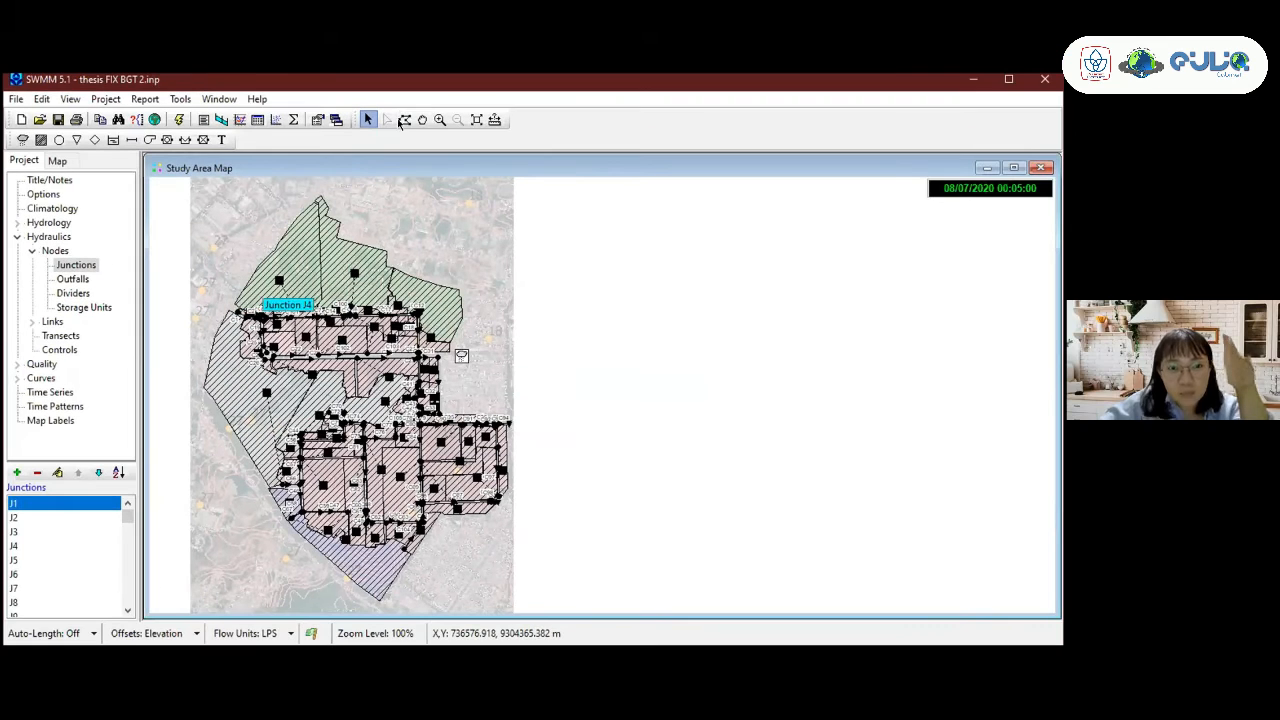
click(440, 119)
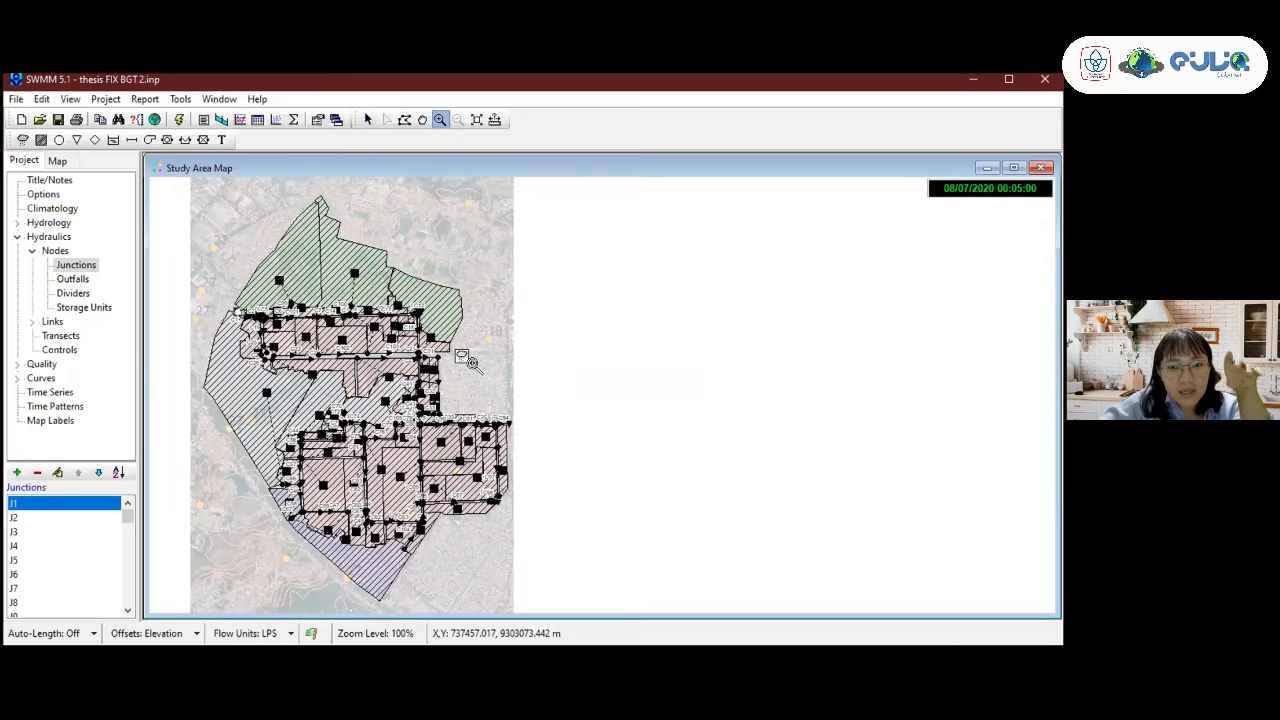
drag(214, 297, 472, 363)
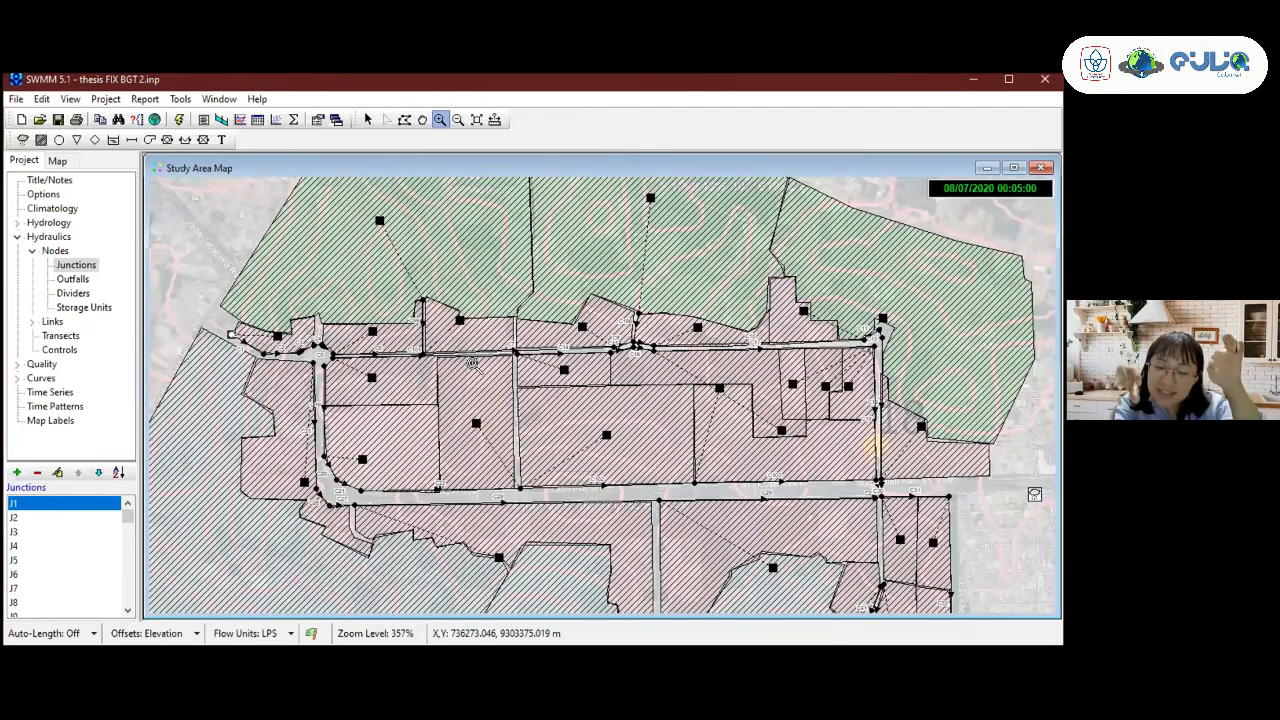
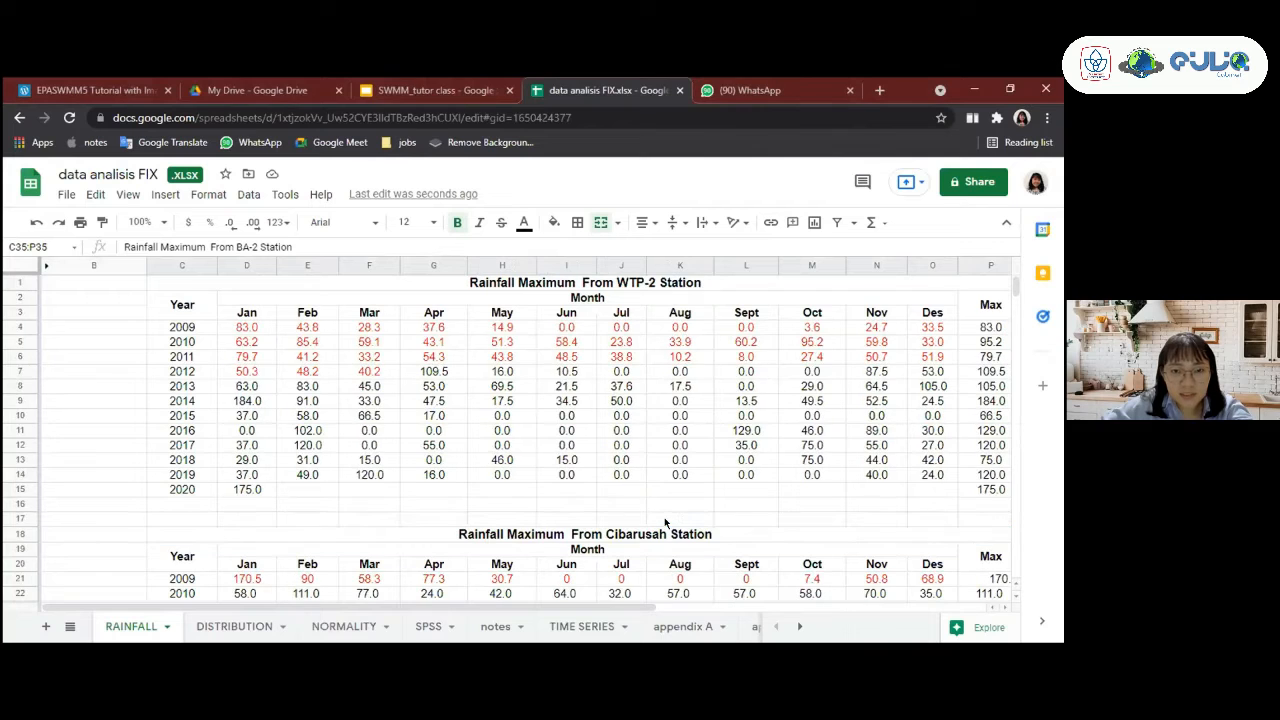
Step: In the data analisis FIX spreadsheet, review the monthly maximum rainfall tables of the stations on the RAINFALL sheet, starting with WTP-2
click(202, 320)
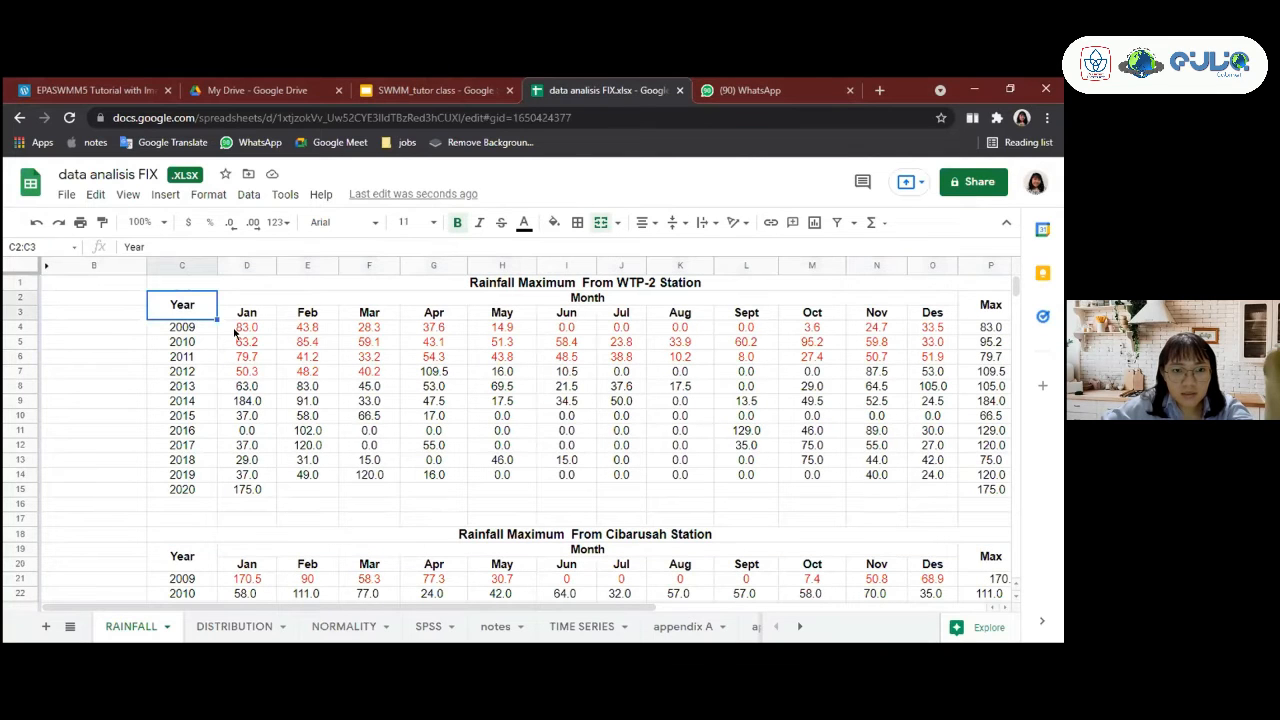
click(237, 330)
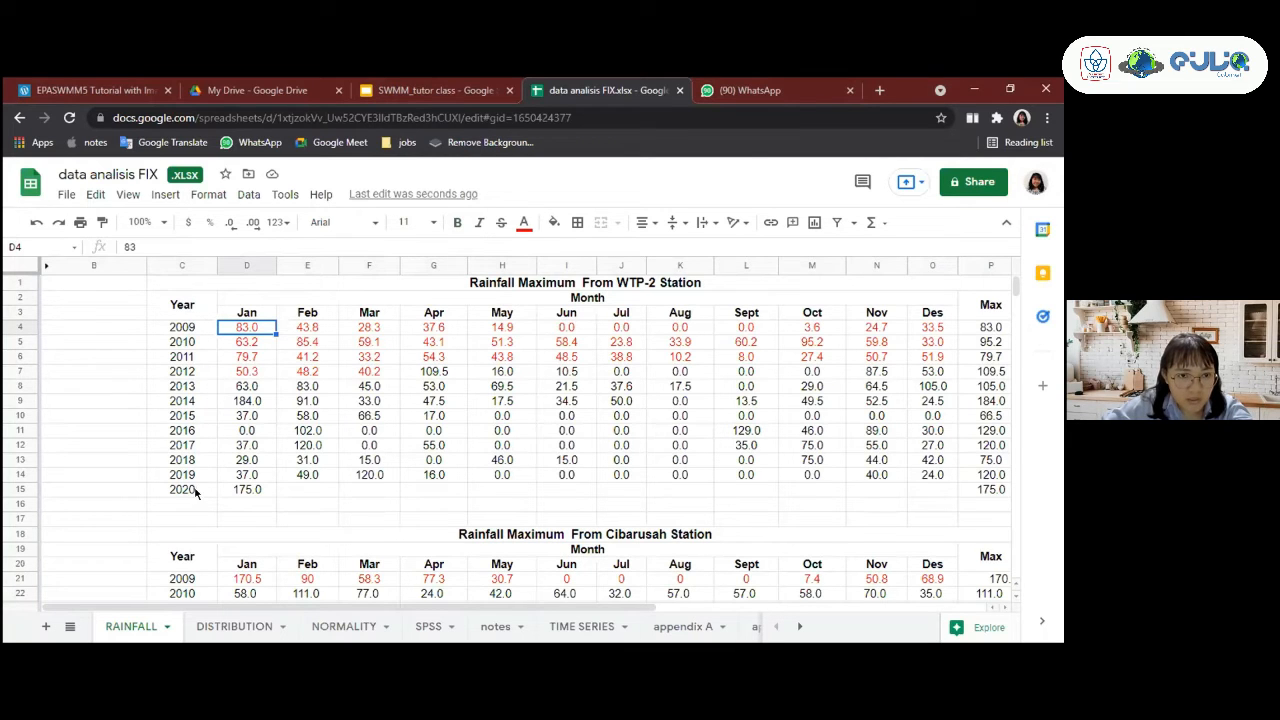
scroll(309, 464, down, 1)
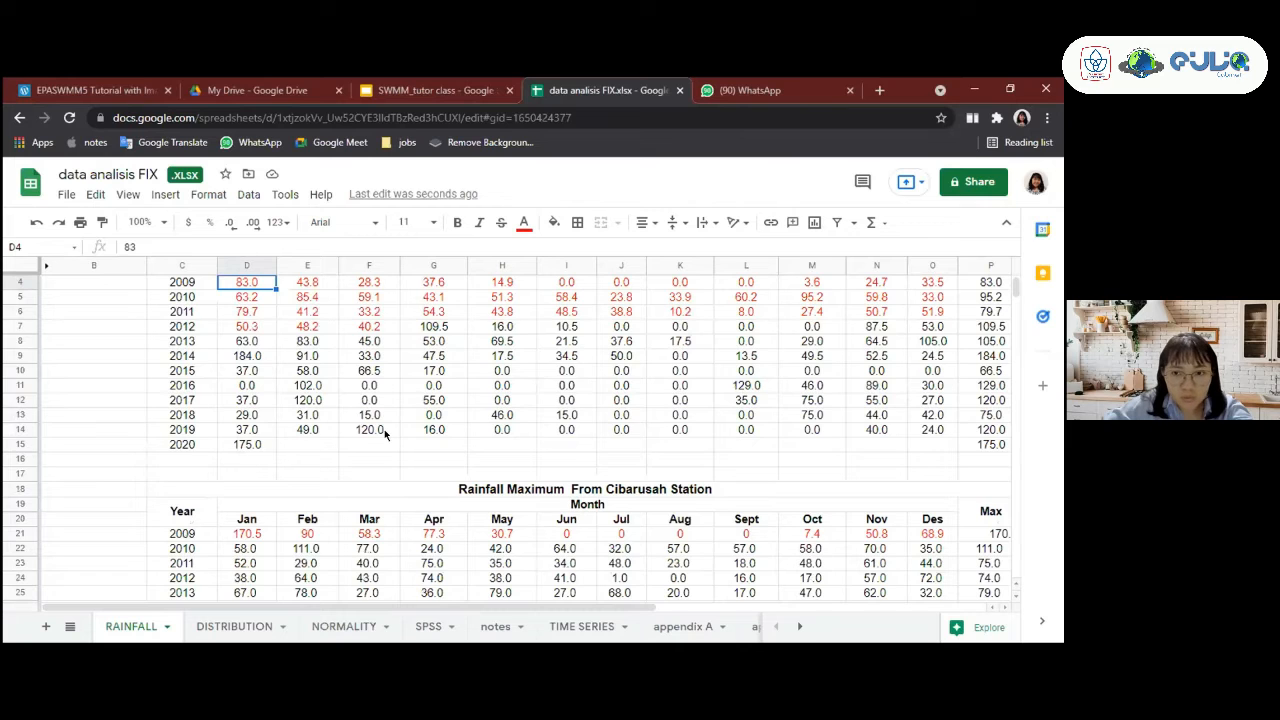
scroll(386, 438, down, 3)
scroll(388, 443, down, 9)
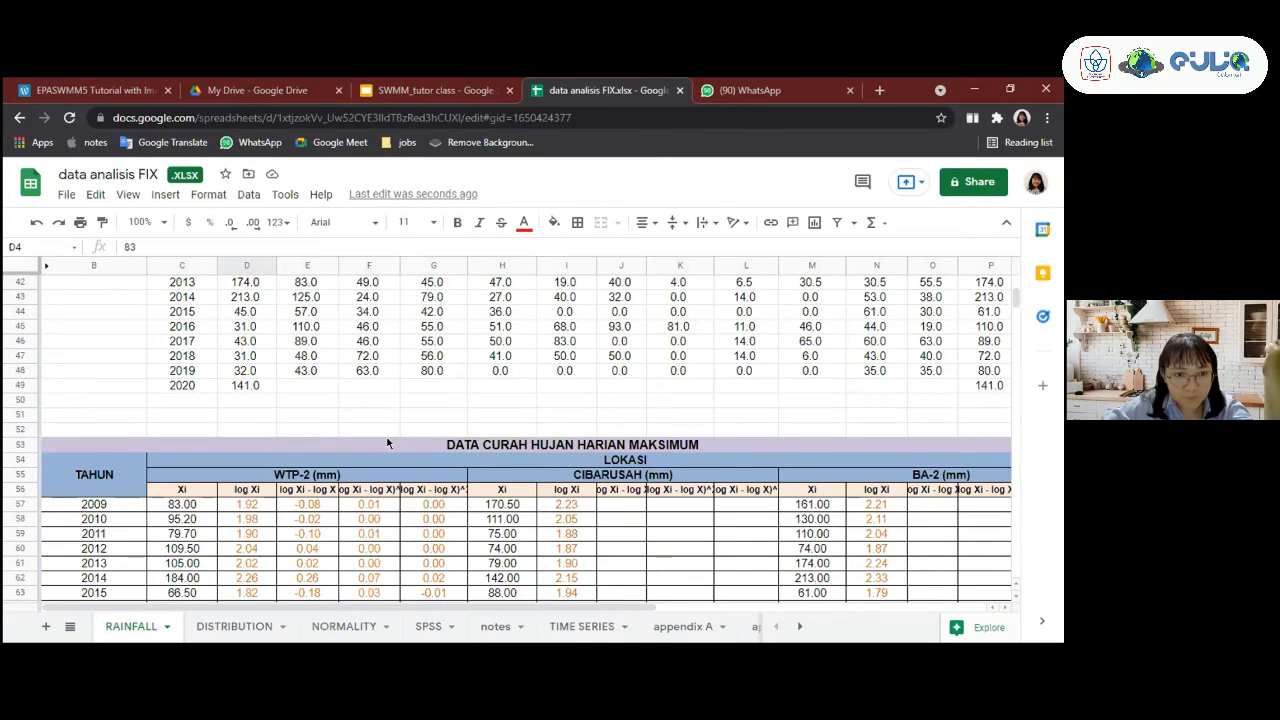
Step: Examine the yearly maximum daily rainfall table, including its standard deviation, Cs and log Xi entries for the three stations
scroll(388, 443, down, 2)
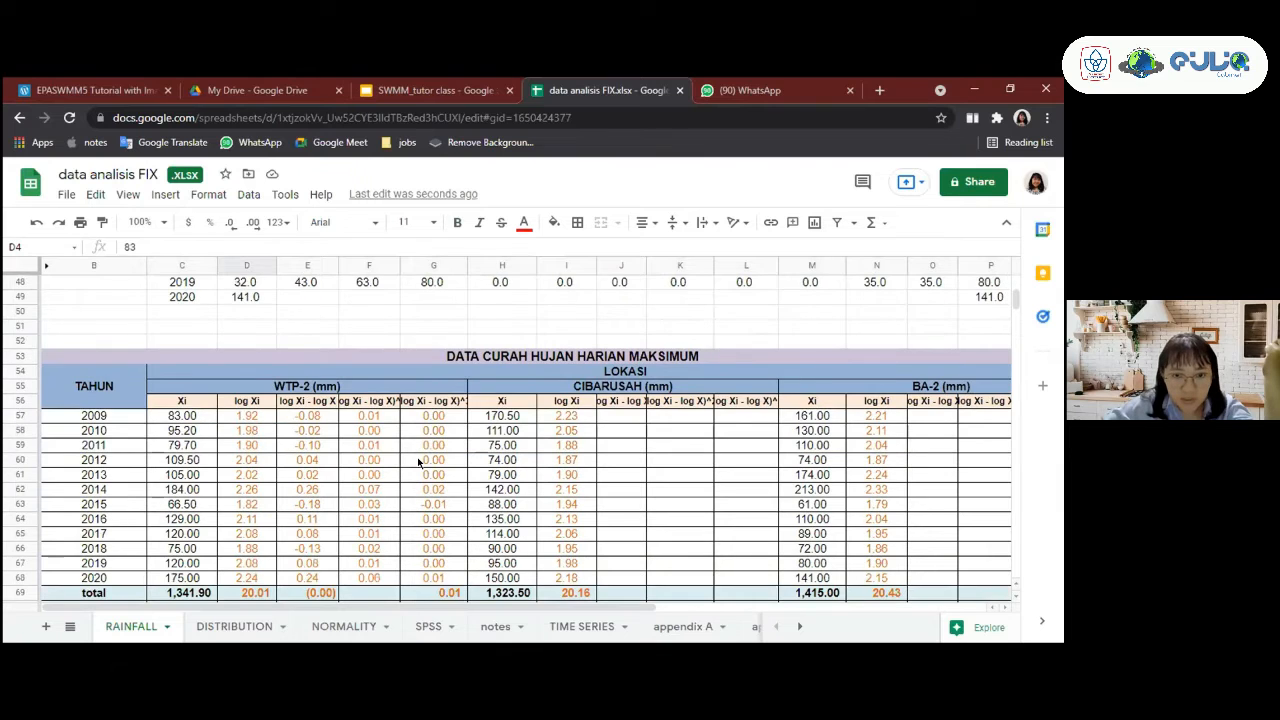
scroll(390, 450, down, 2)
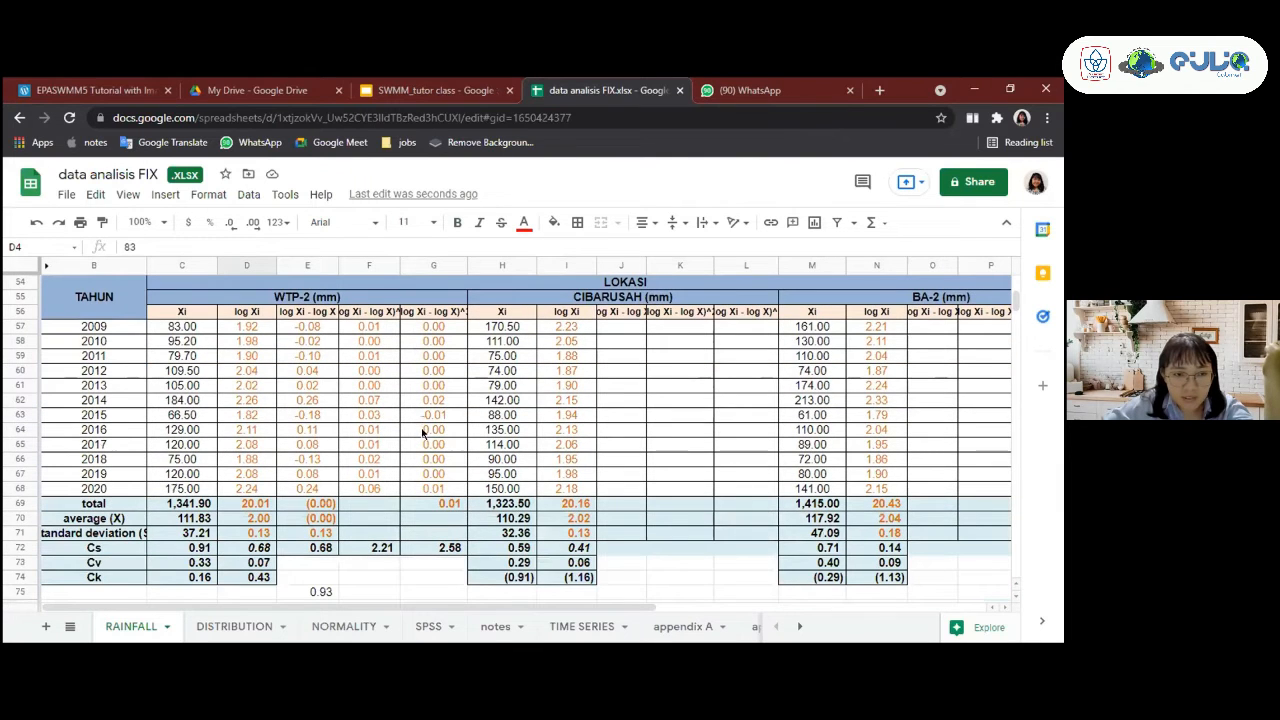
click(117, 536)
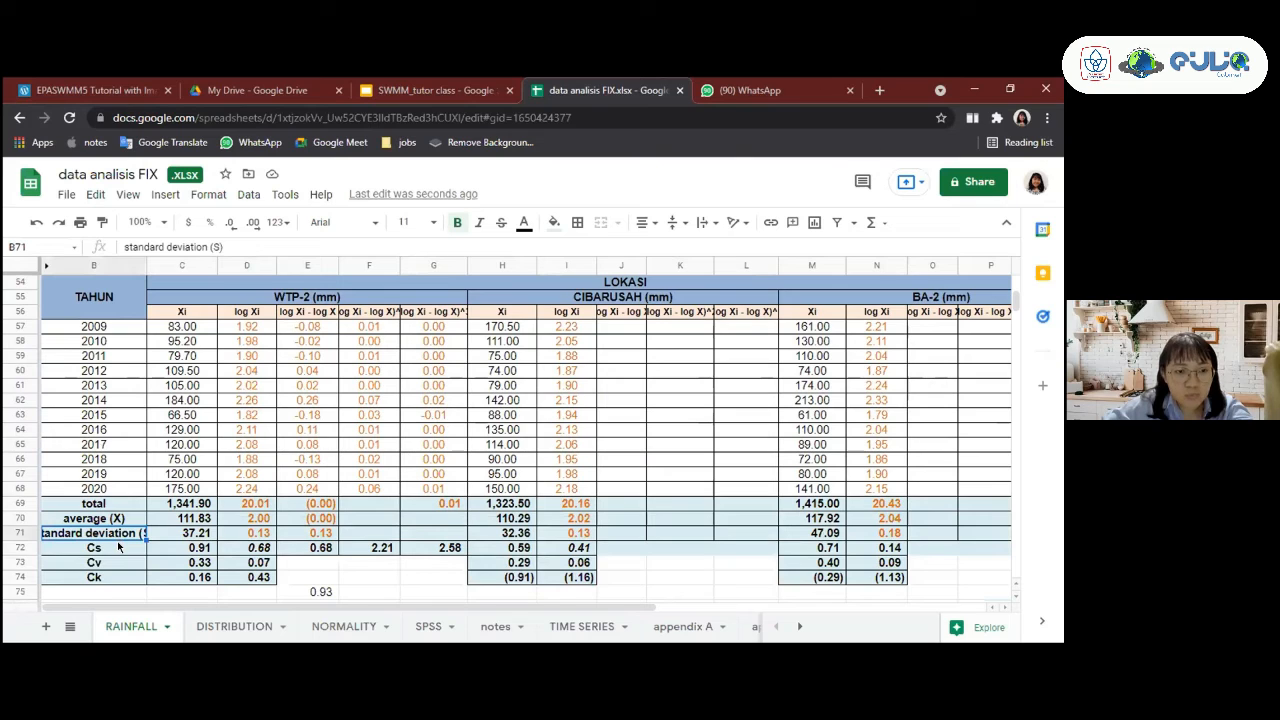
click(118, 547)
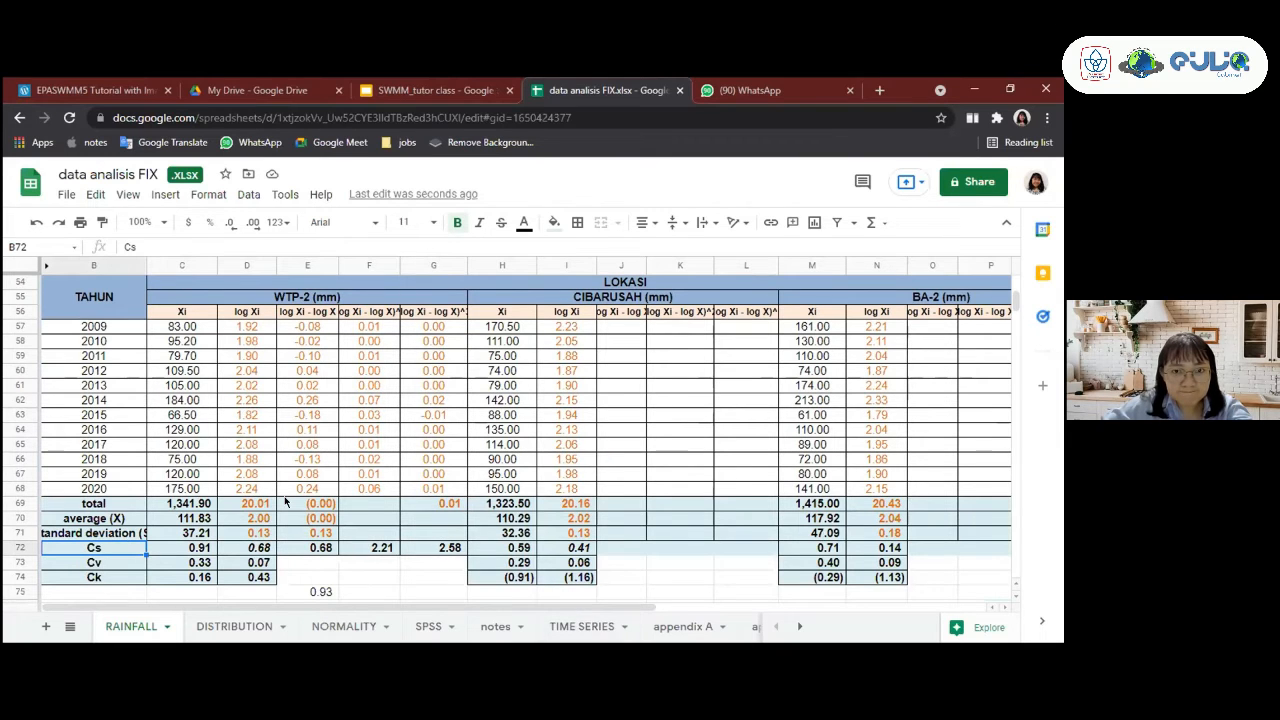
scroll(285, 502, up, 1)
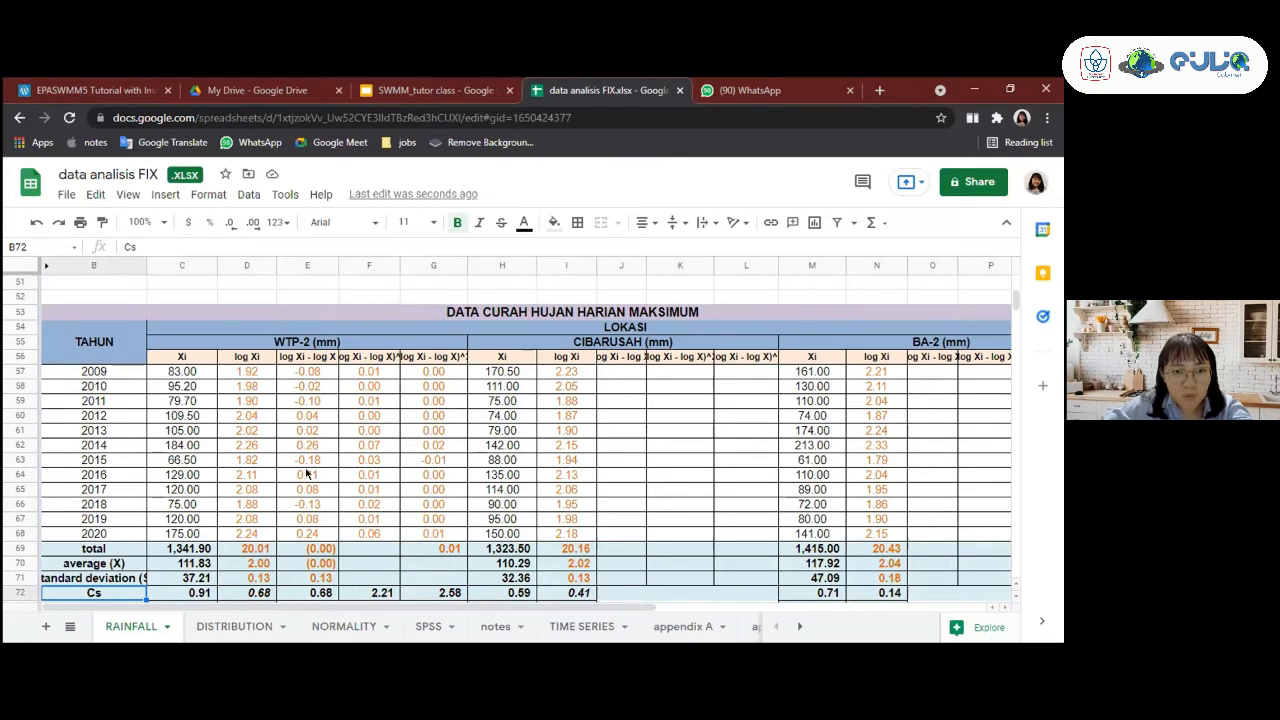
click(652, 432)
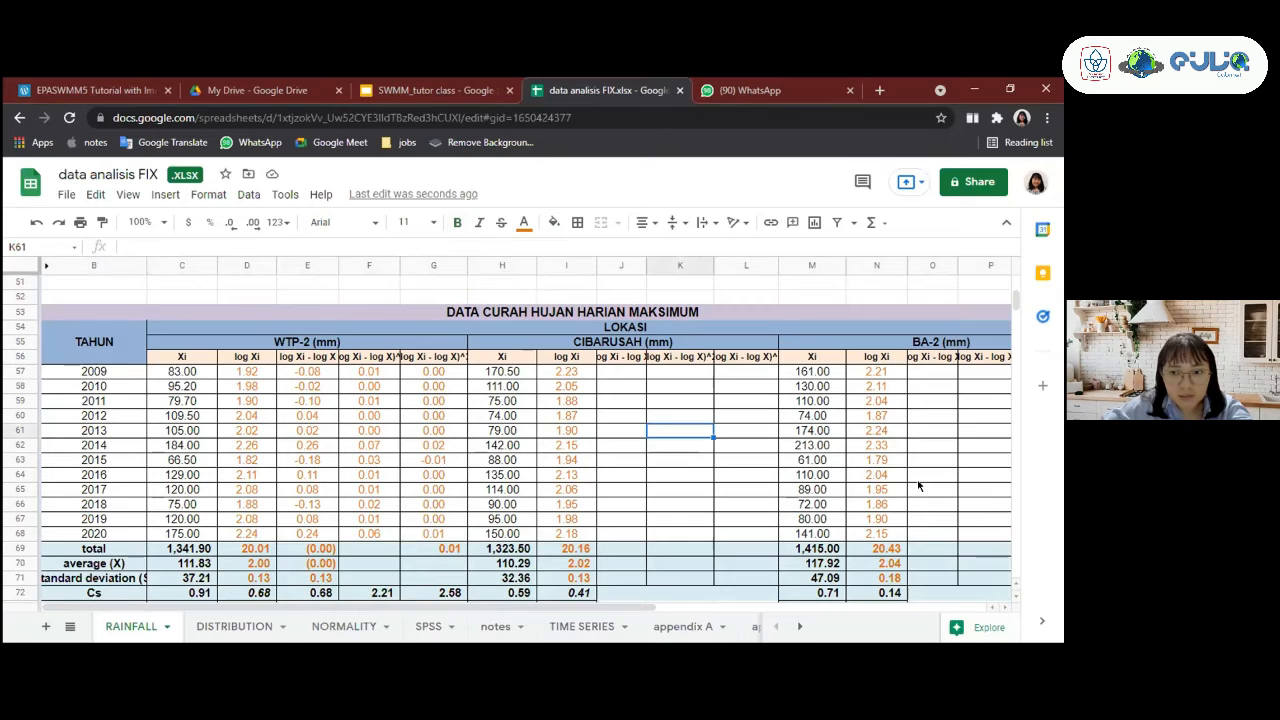
click(398, 418)
click(566, 416)
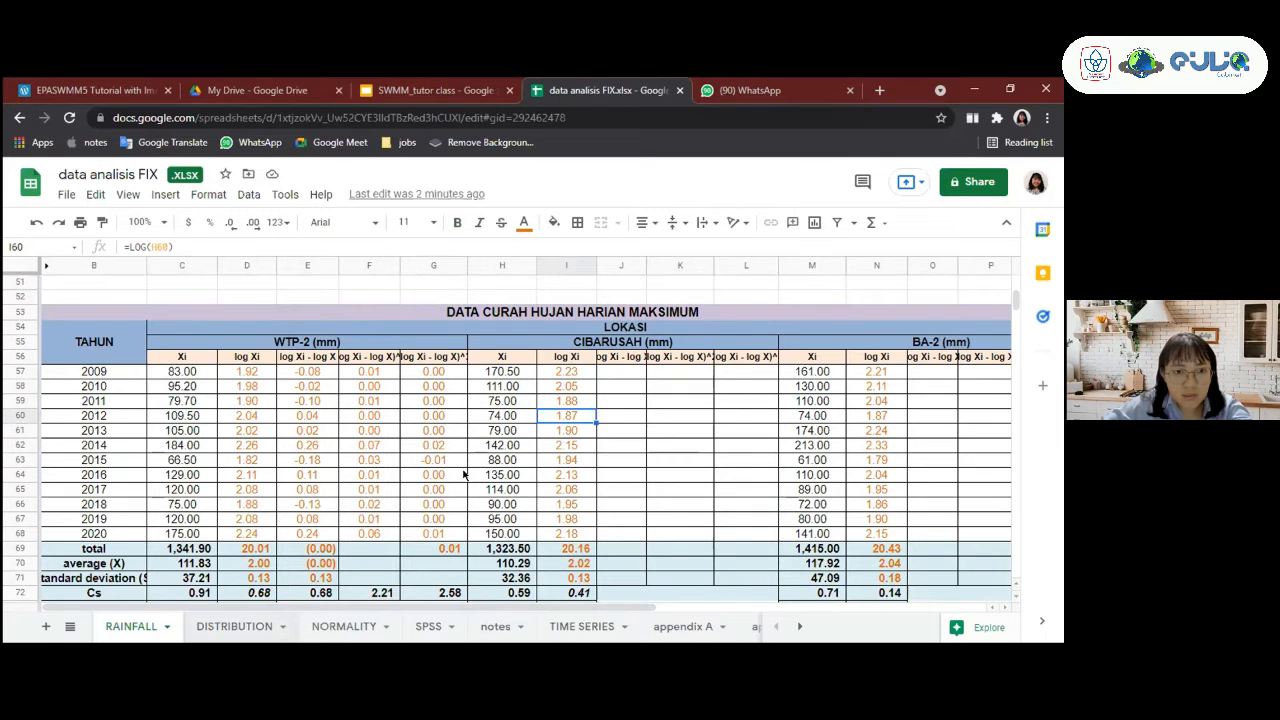
Step: Open the DISTRIBUTION sheet and review the rainfall plan calculations by return period across the distribution methods up to Gumbel
key(ctrl+shift+Page_Down)
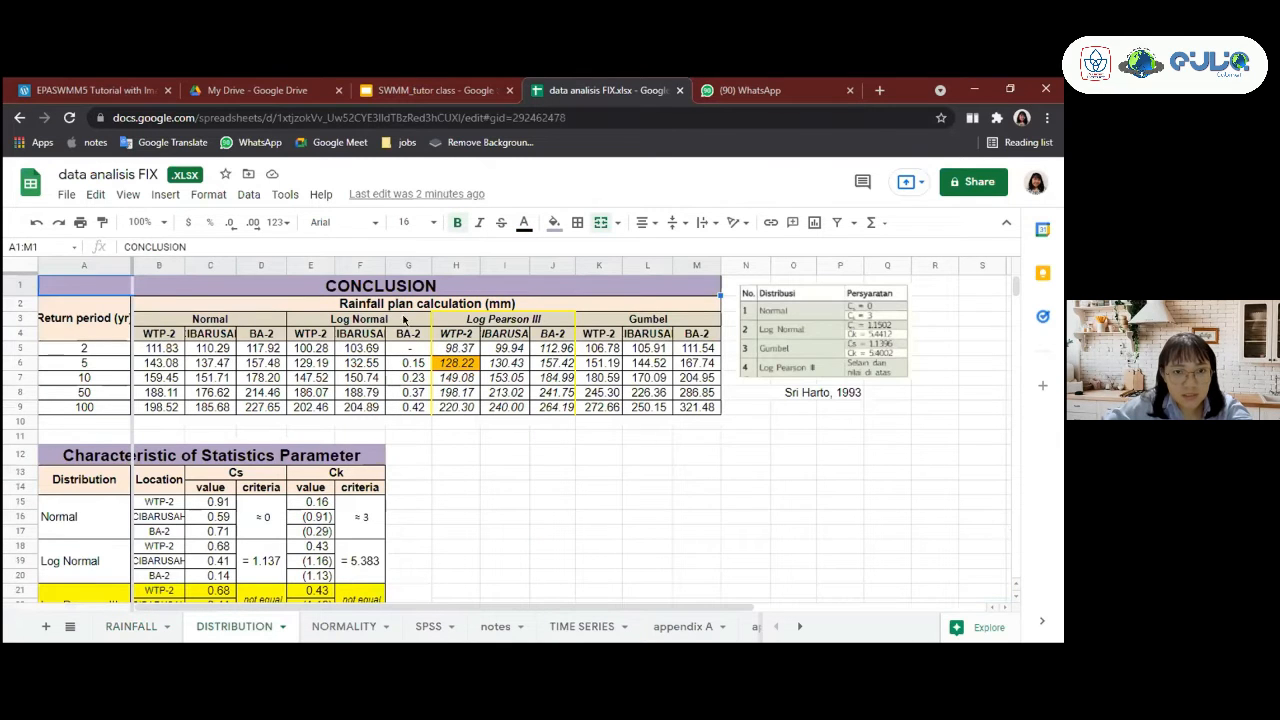
key(Down)
key(Right)
key(Down)
key(Right)
key(Right)
key(Right)
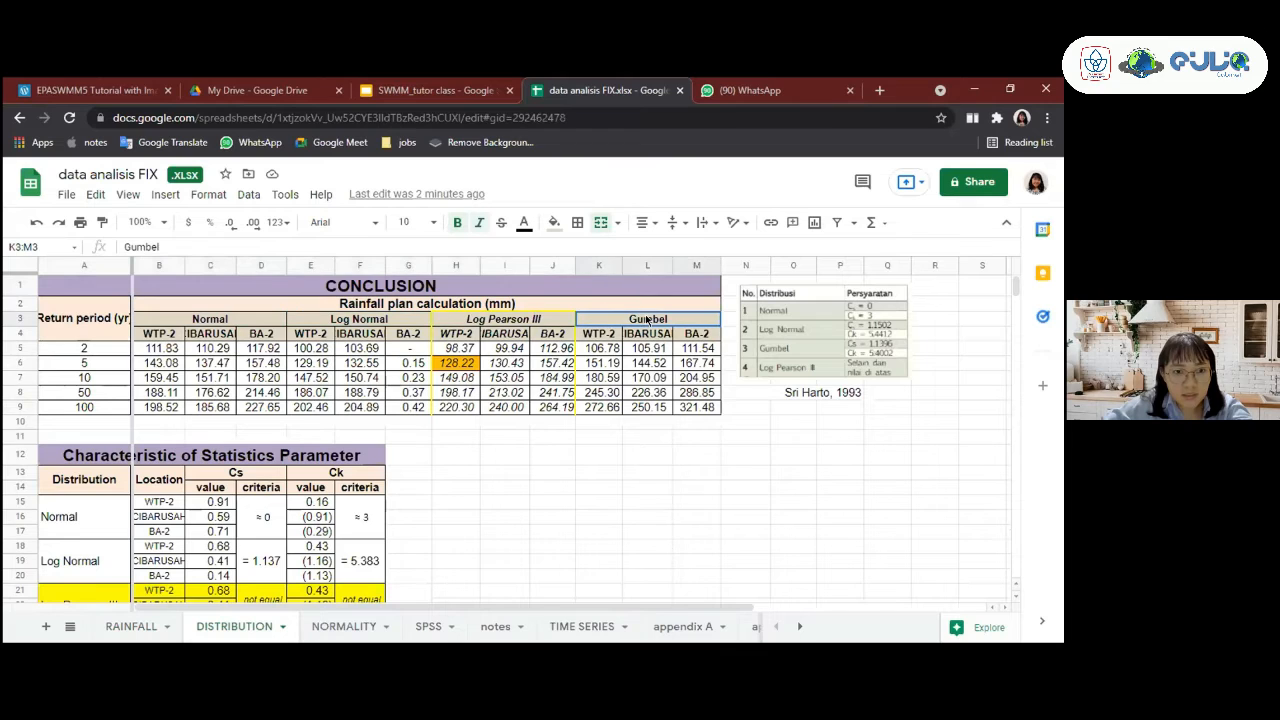
Step: Examine the Cs and Ck columns of the Characteristic of Statistics Parameter table on the DISTRIBUTION sheet
click(106, 455)
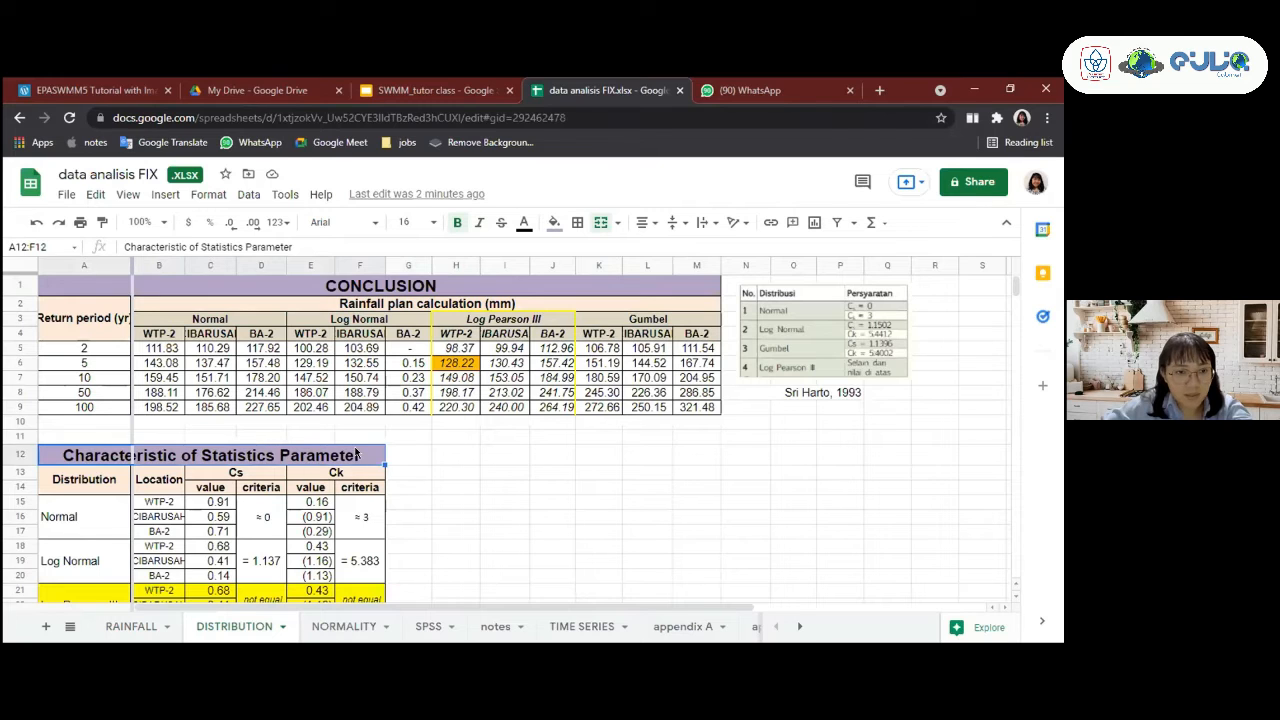
scroll(95, 350, down, 3)
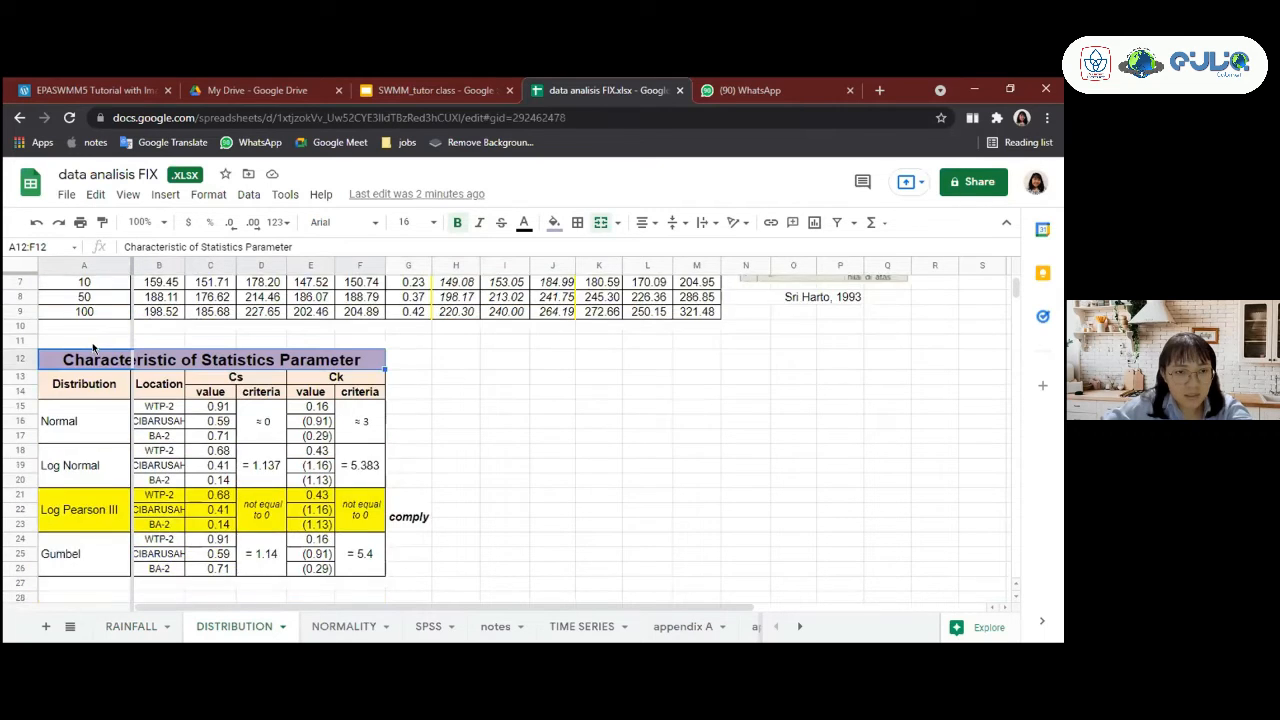
click(121, 362)
click(242, 334)
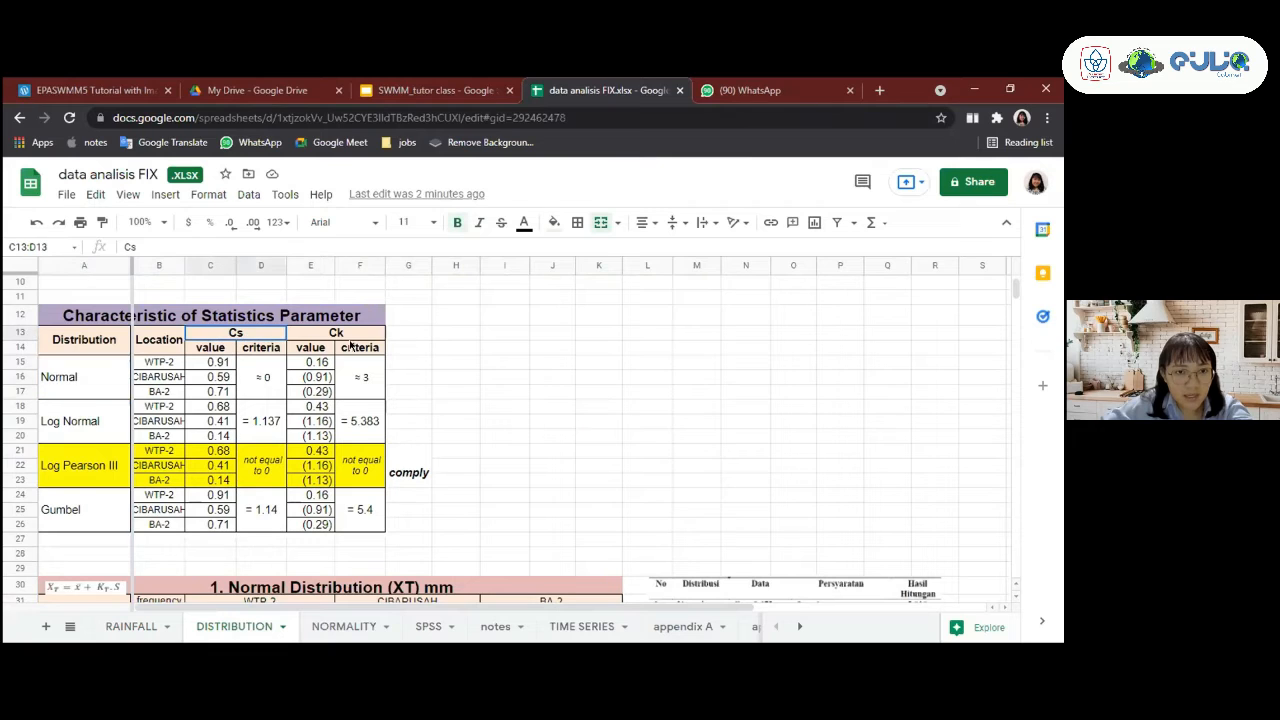
click(355, 336)
click(240, 337)
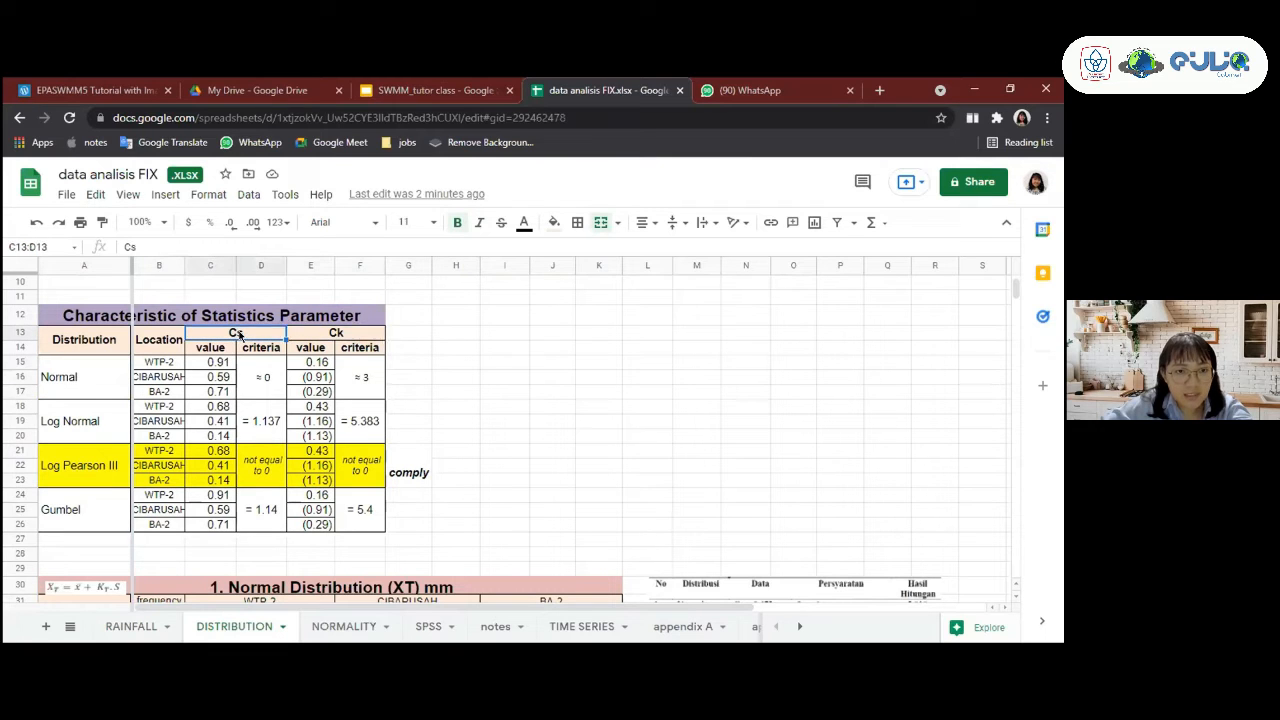
click(320, 335)
click(240, 336)
click(322, 337)
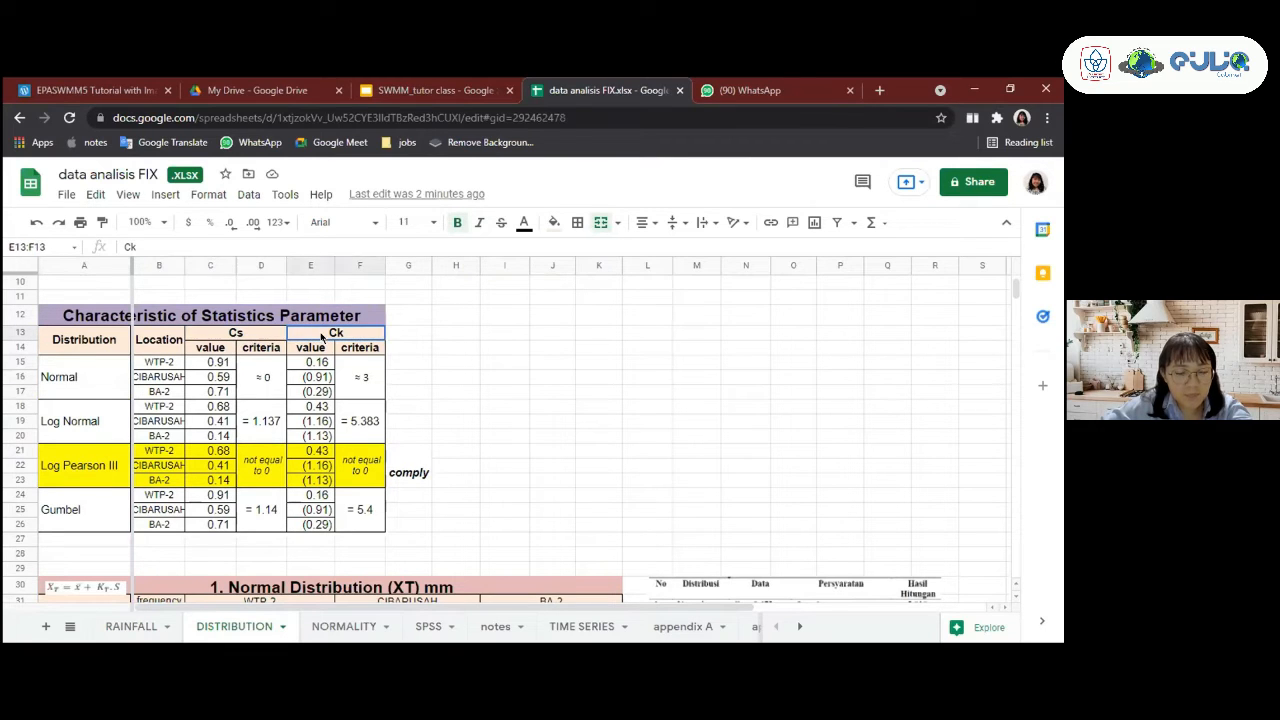
click(268, 337)
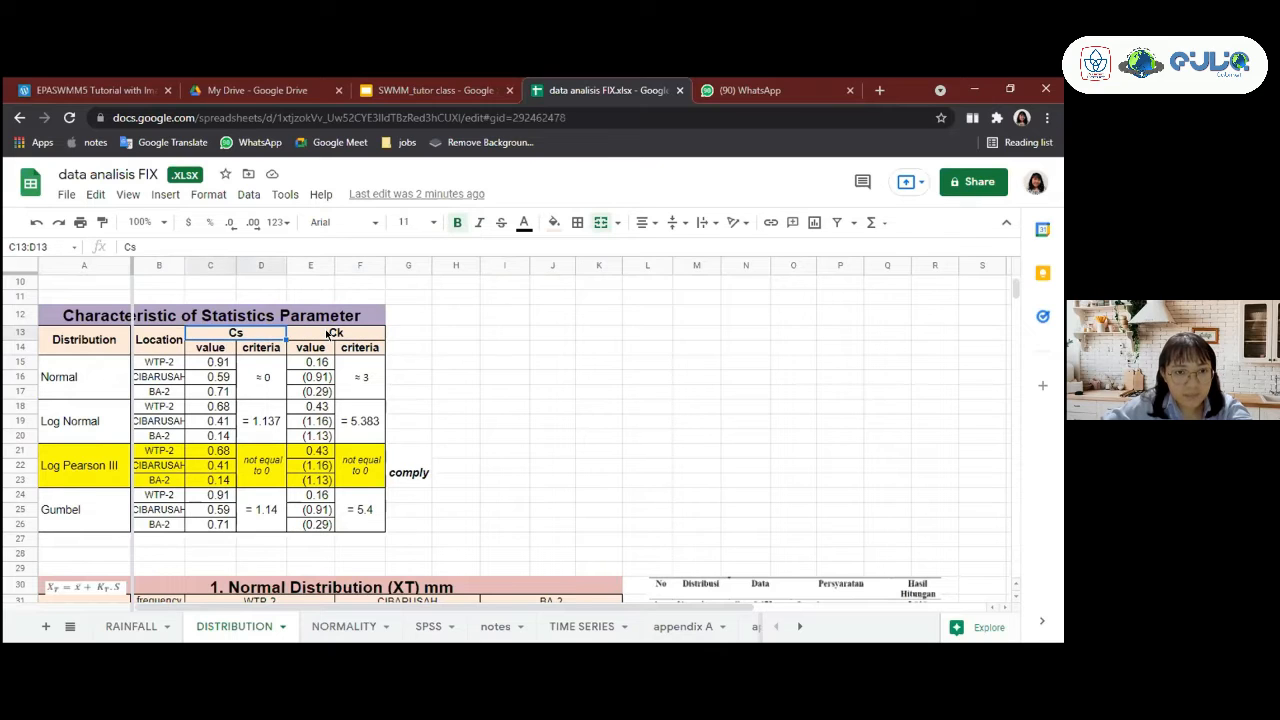
click(327, 336)
Step: Check the Normal distribution's Cs and Ck criteria, and go through the Normal, Log Normal, Log Pearson III and Gumbel rows
click(266, 386)
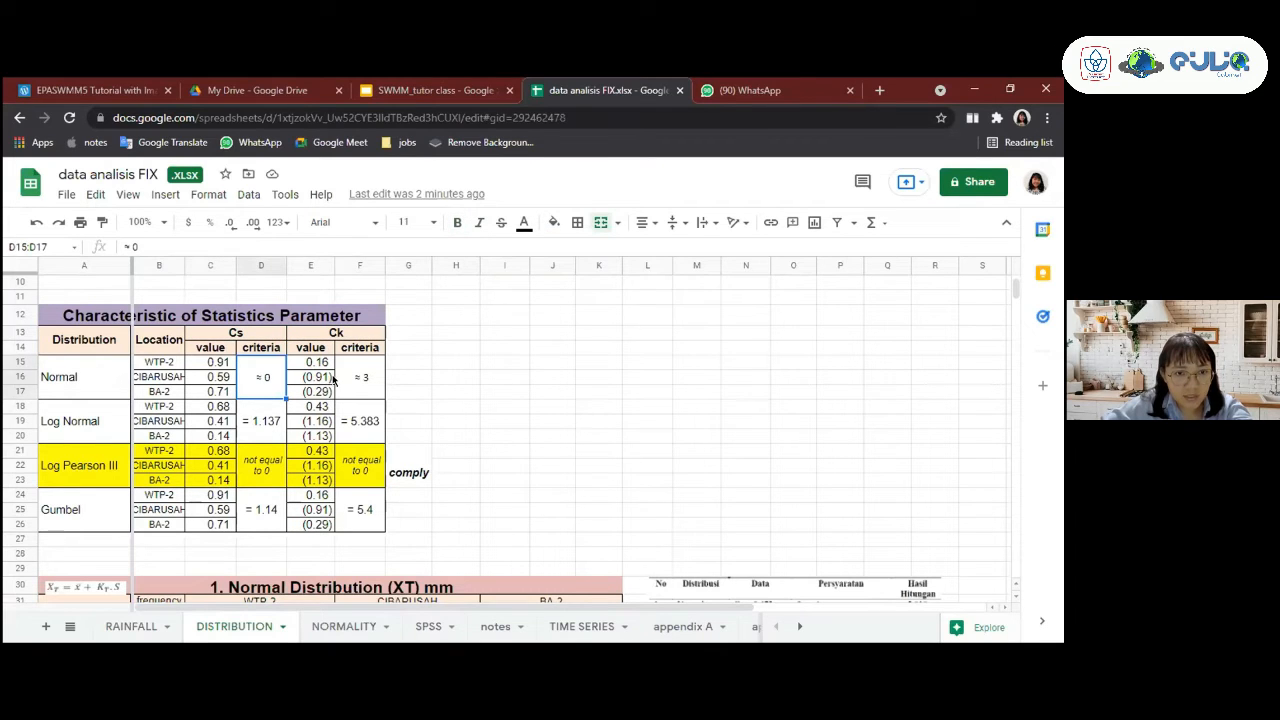
click(330, 378)
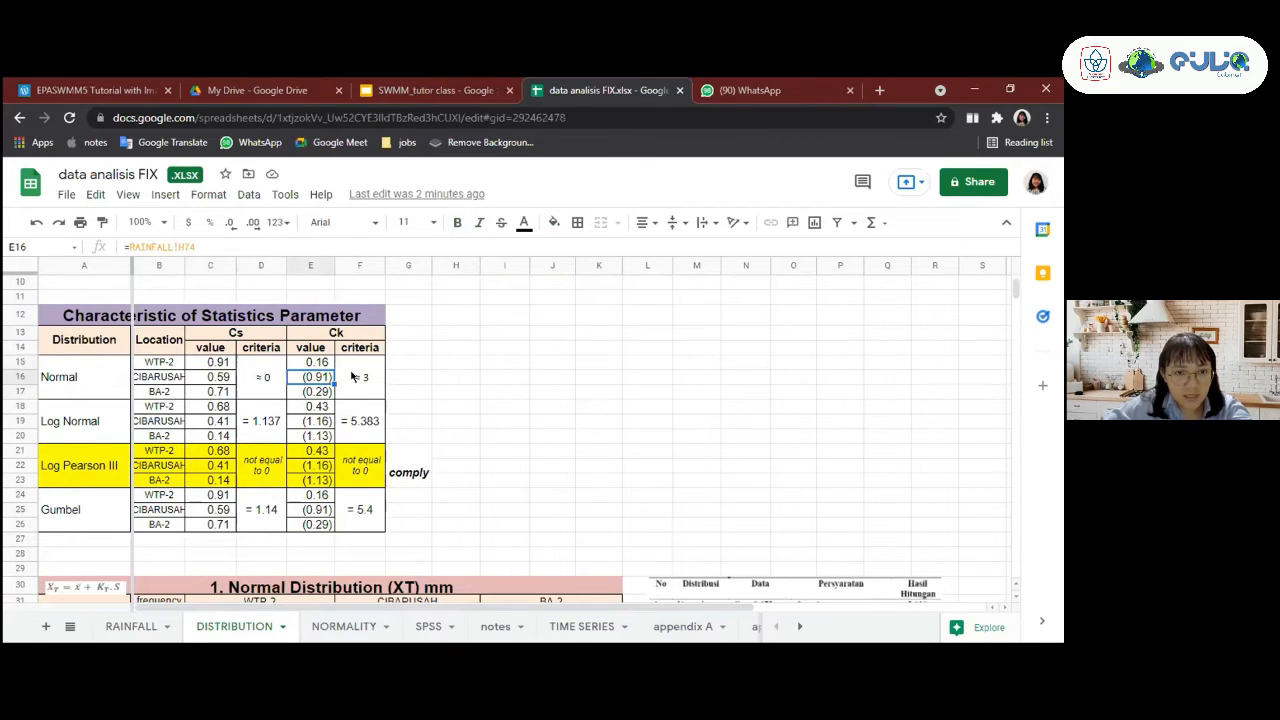
click(94, 396)
click(95, 438)
click(96, 475)
click(96, 506)
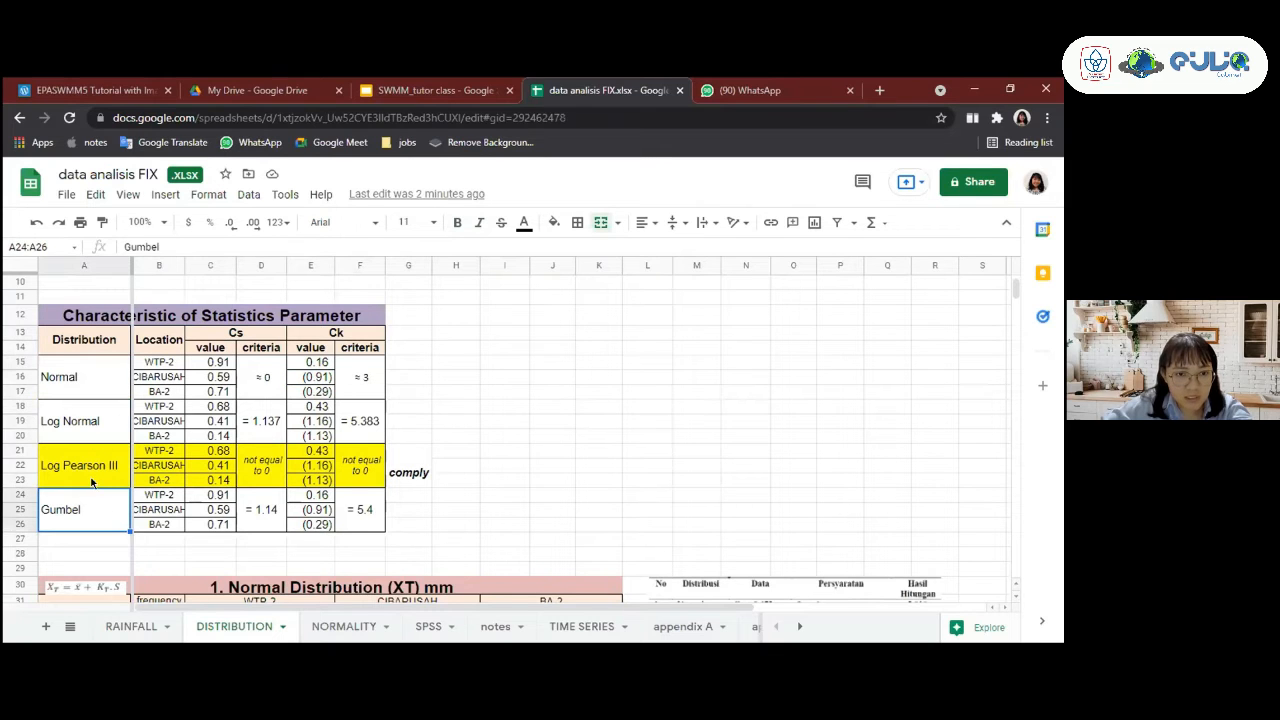
Step: Check the Log Pearson III row of the Characteristic of Statistics Parameter table and its compliance mark
click(94, 480)
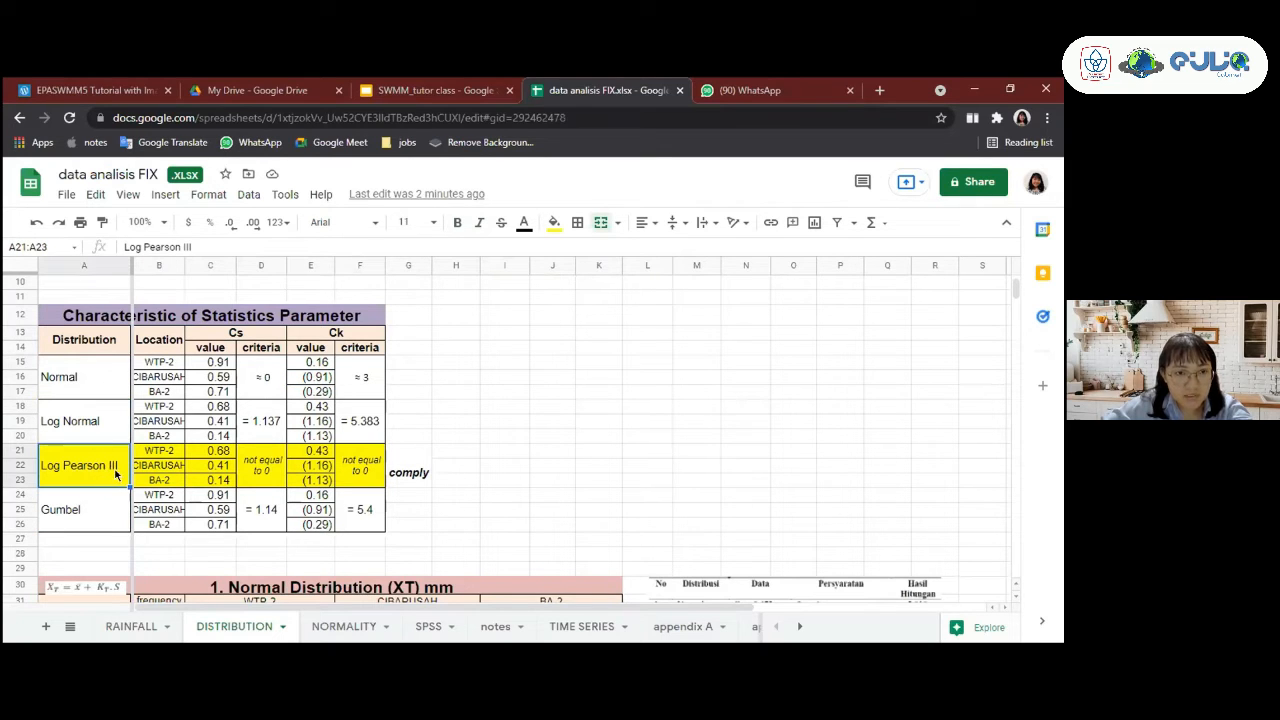
click(372, 474)
click(410, 474)
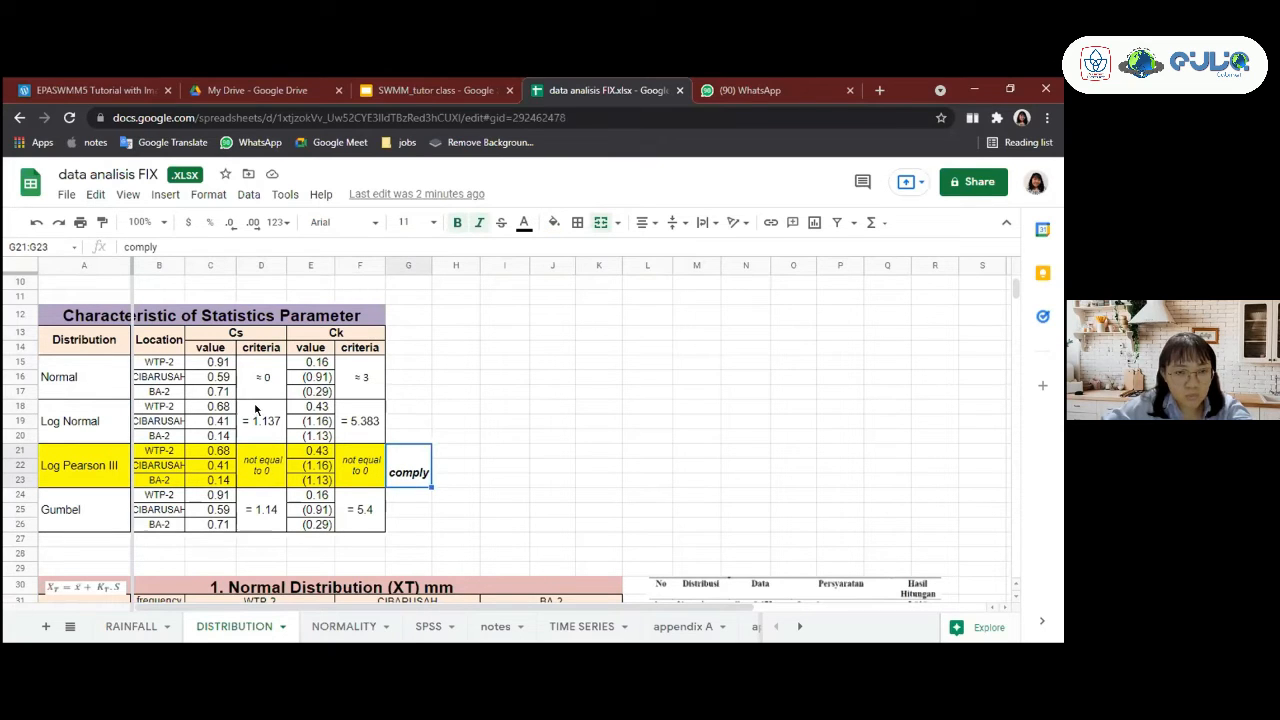
Step: Compare the Cs and Ck criteria of the Normal, Log Normal and Gumbel distributions with those of Log Pearson III
click(259, 386)
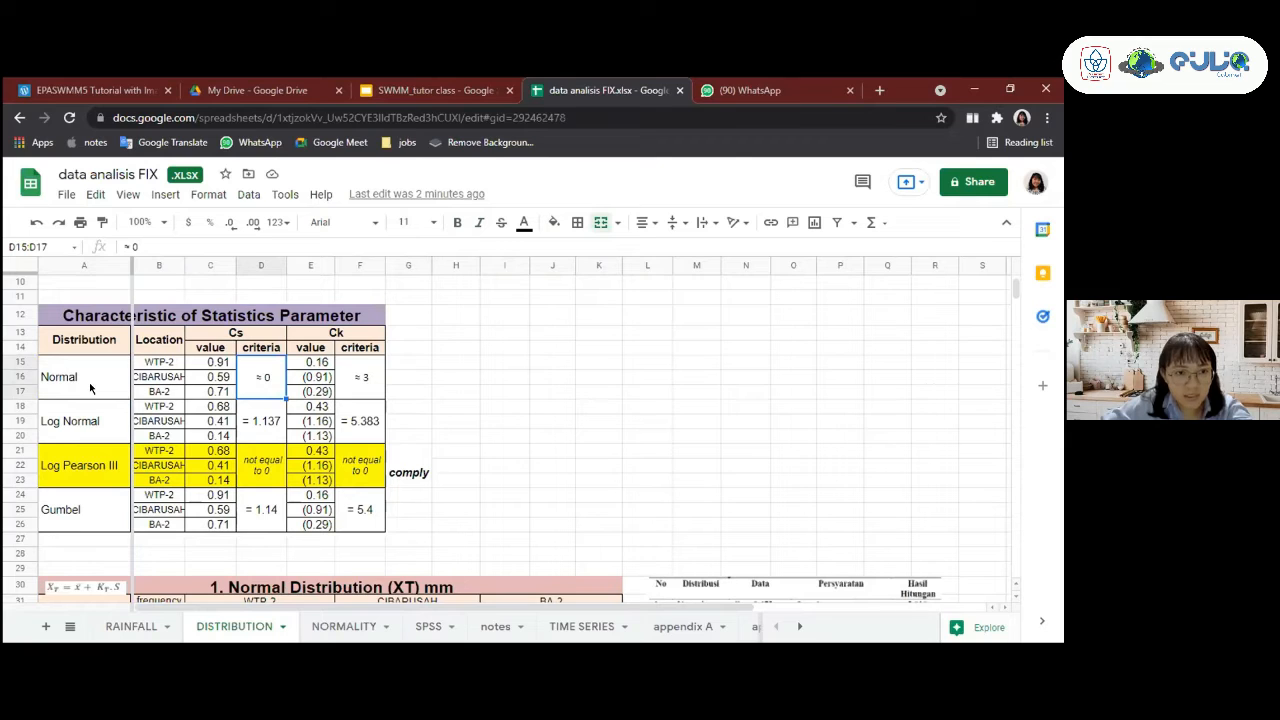
click(95, 420)
click(117, 509)
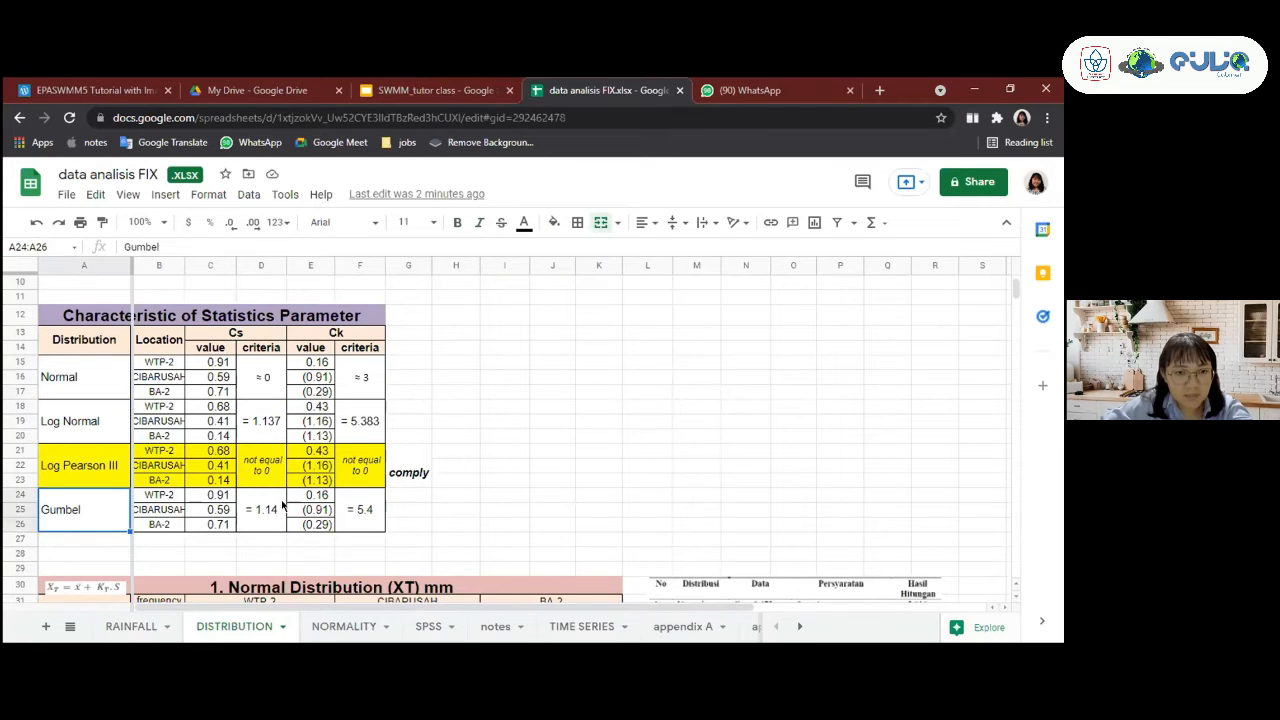
click(280, 510)
click(278, 433)
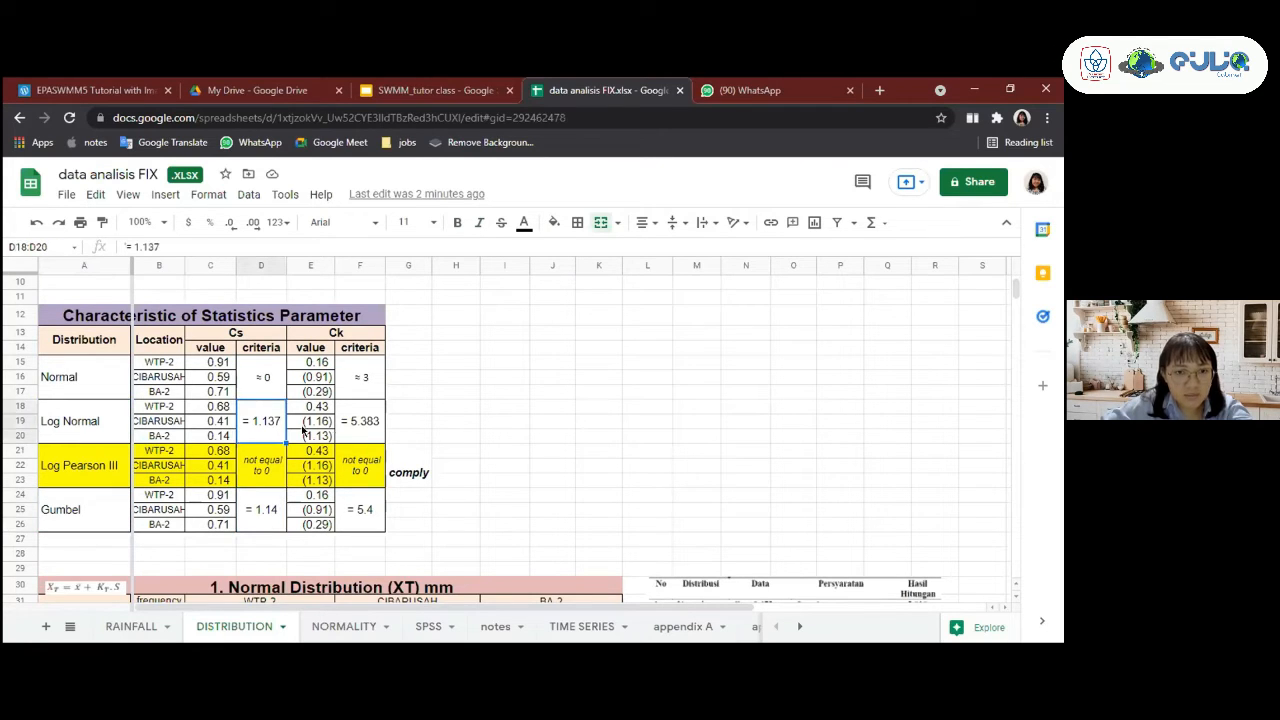
click(344, 426)
click(365, 512)
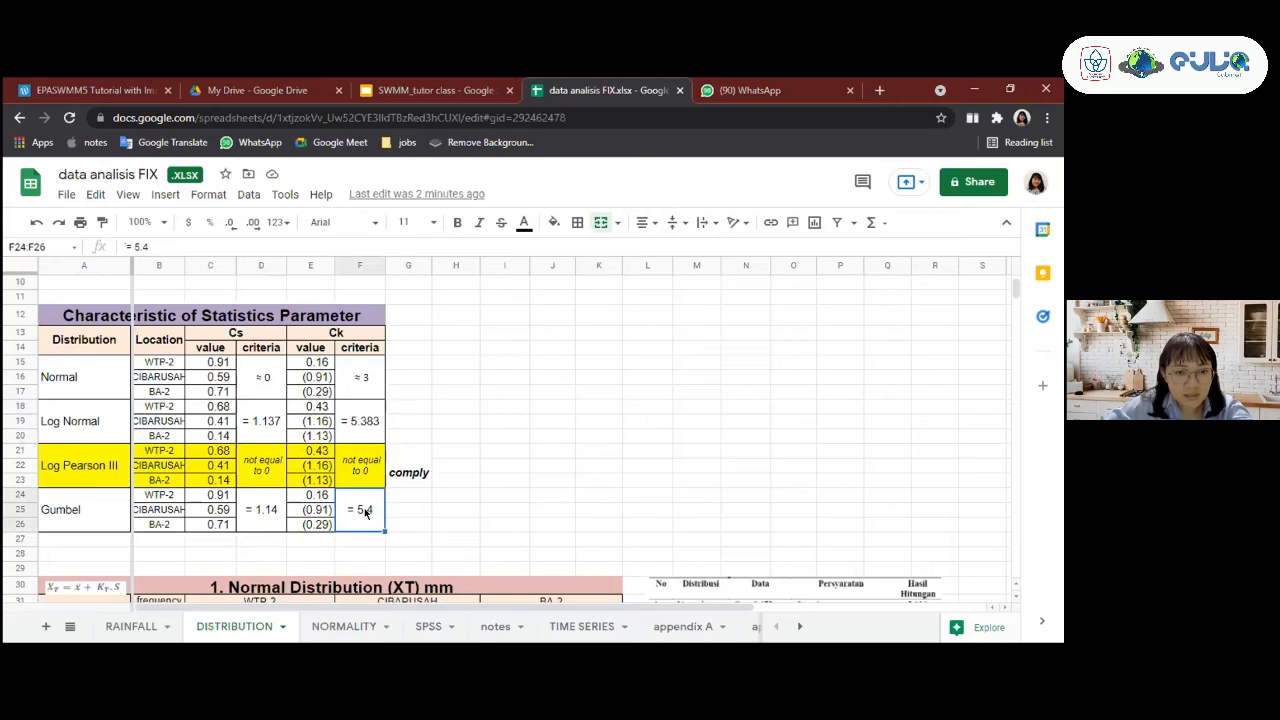
click(80, 466)
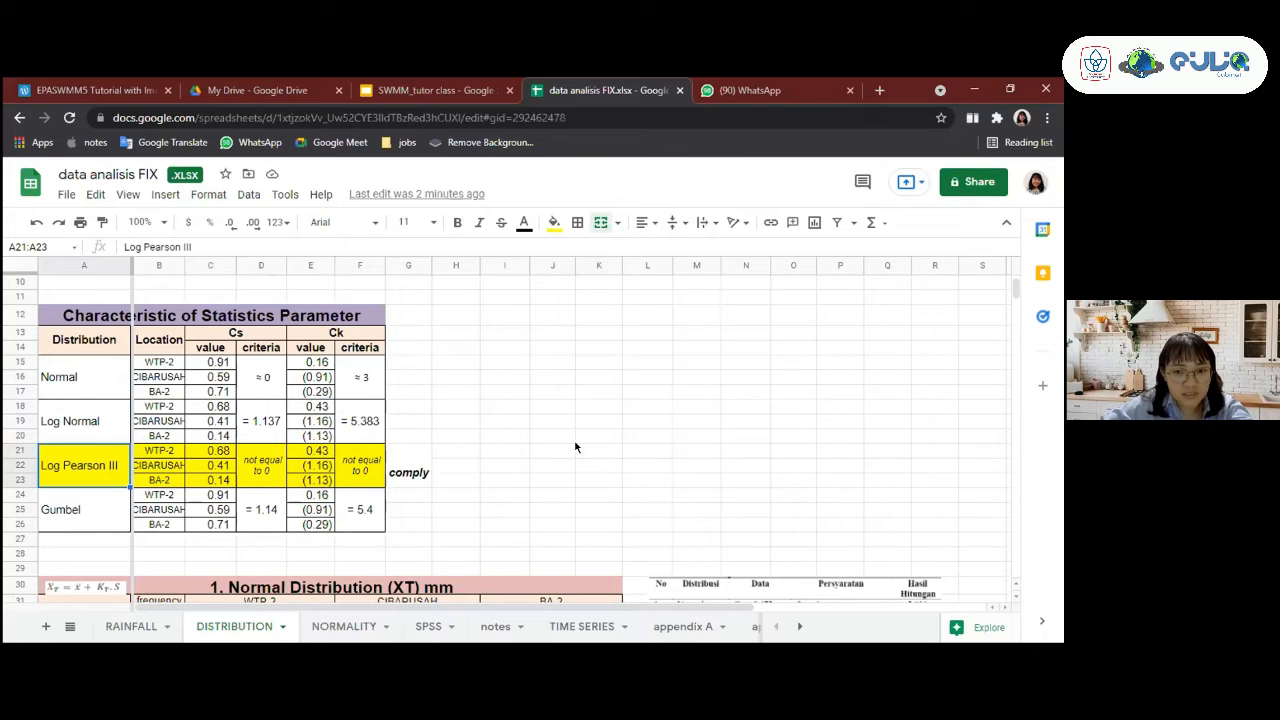
Step: Inspect the WTP-2 rainfall plan for the 5-year return period in the Log Normal Distribution table
scroll(576, 446, down, 3)
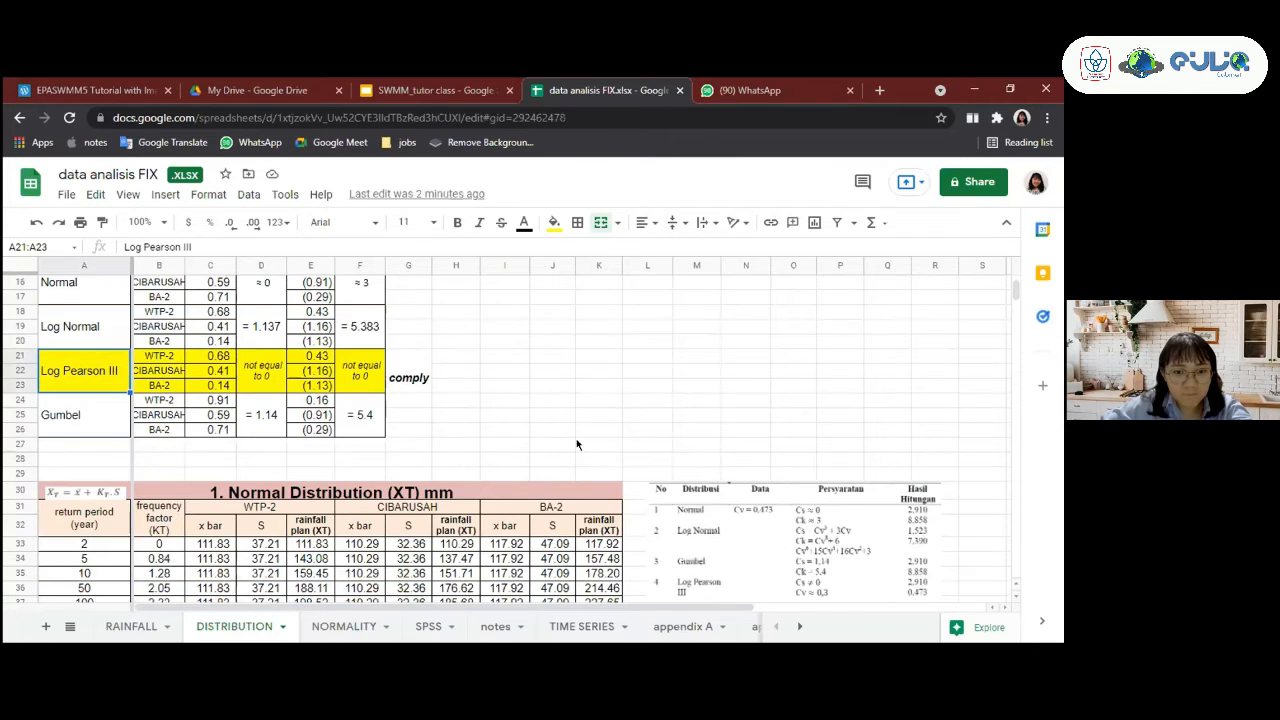
scroll(580, 437, down, 5)
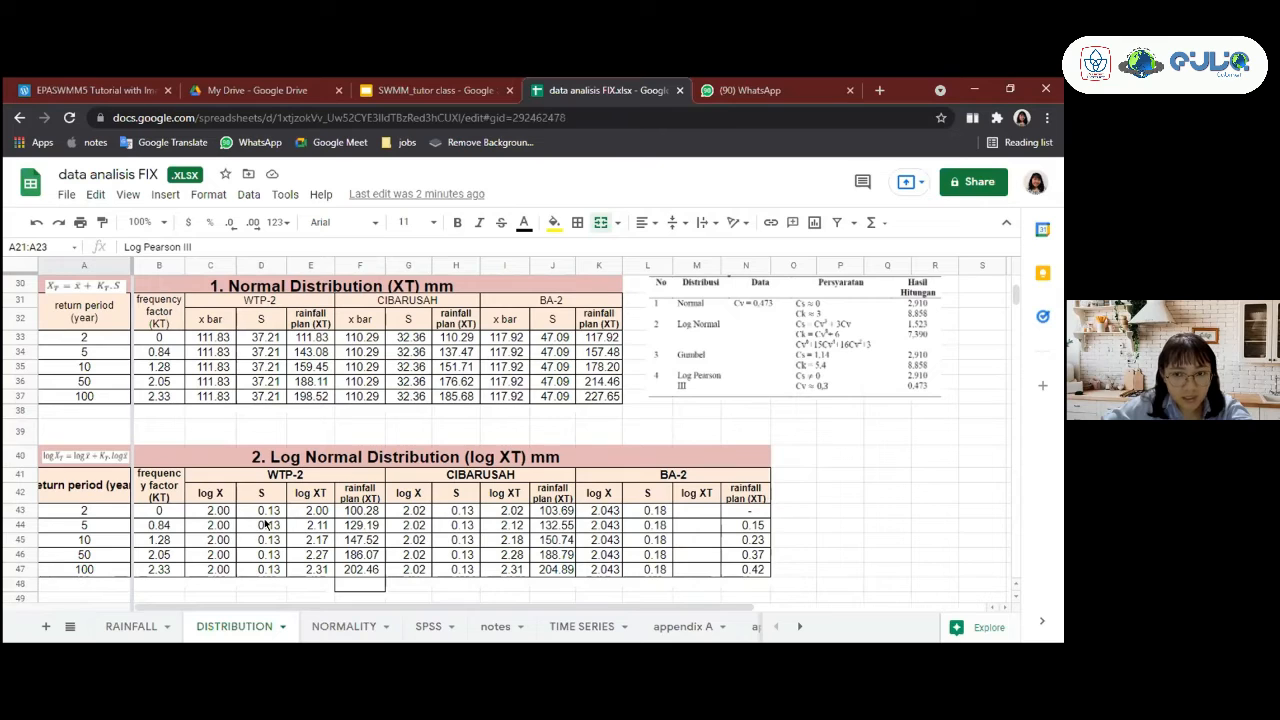
click(356, 526)
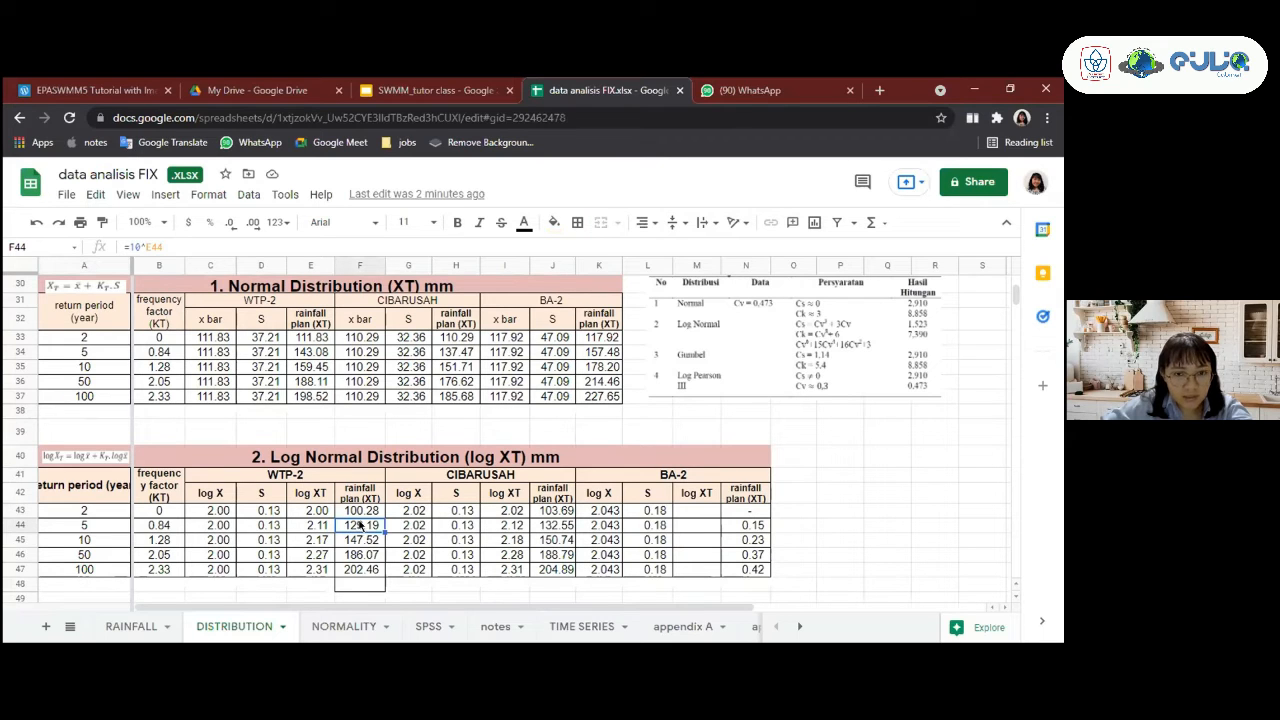
click(98, 527)
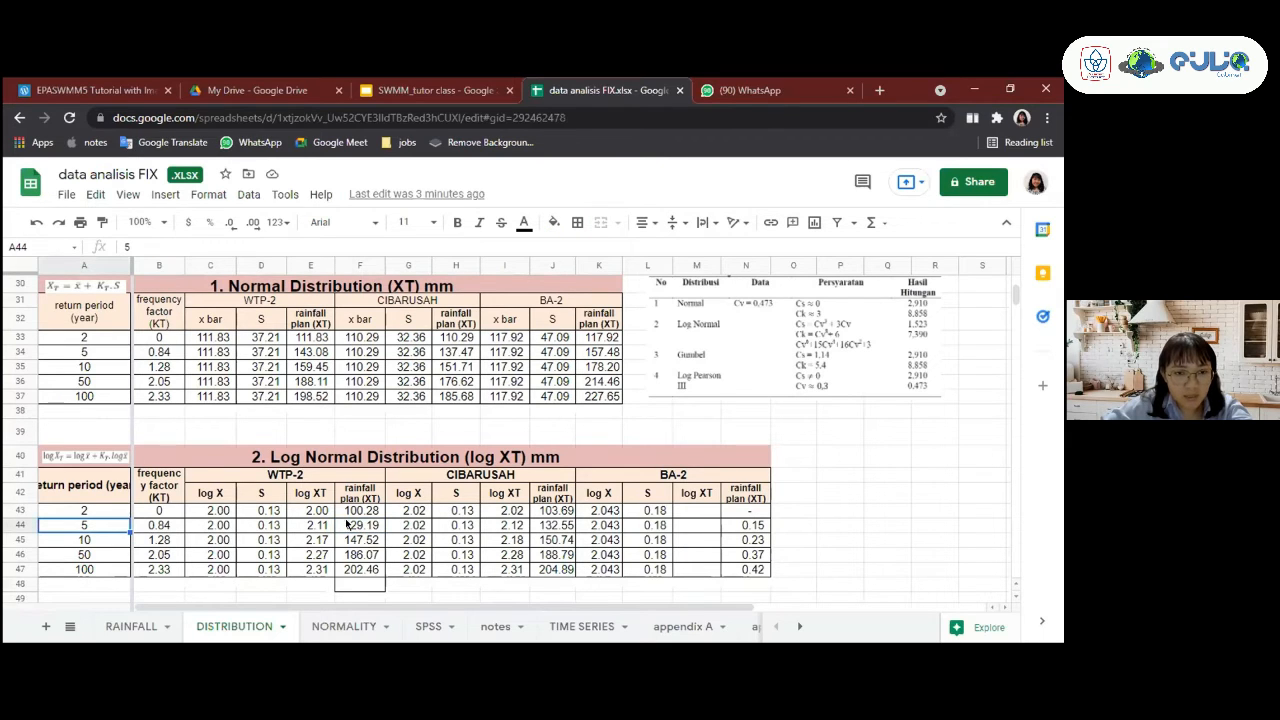
click(350, 525)
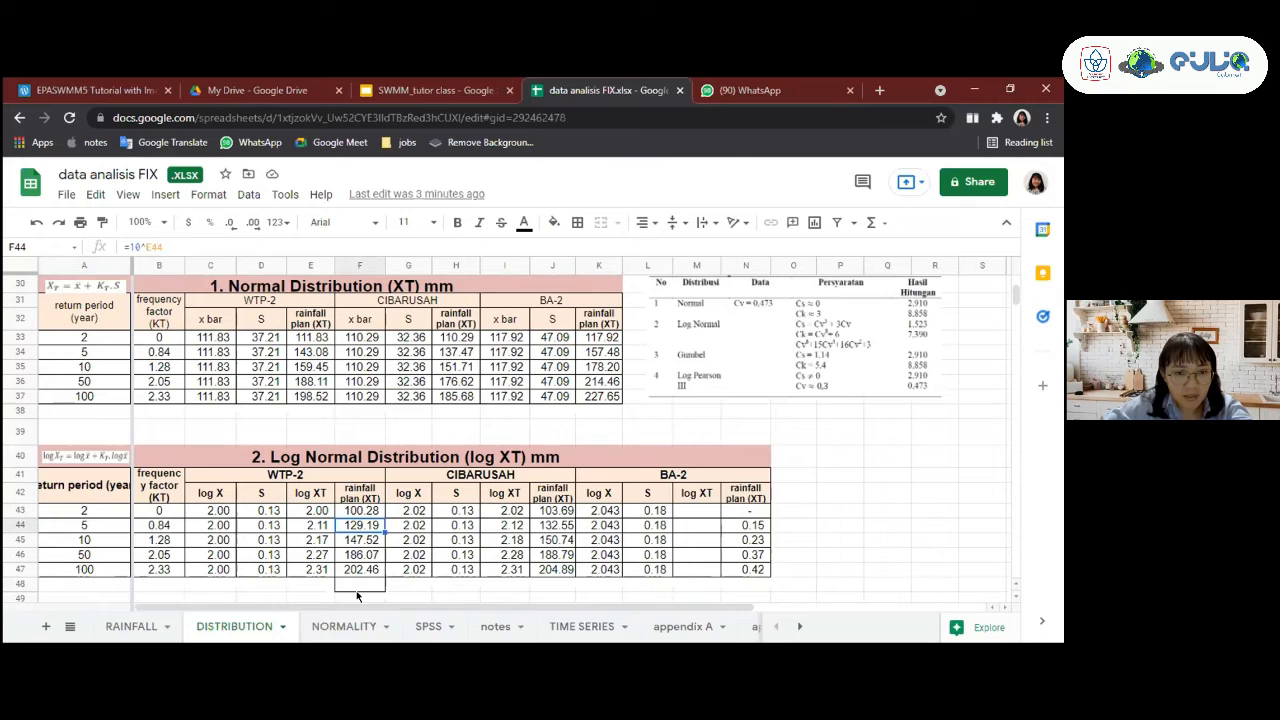
Step: Open the notes sheet and look through the chi-squared test formulas and variable definitions
click(484, 622)
scroll(257, 515, down, 2)
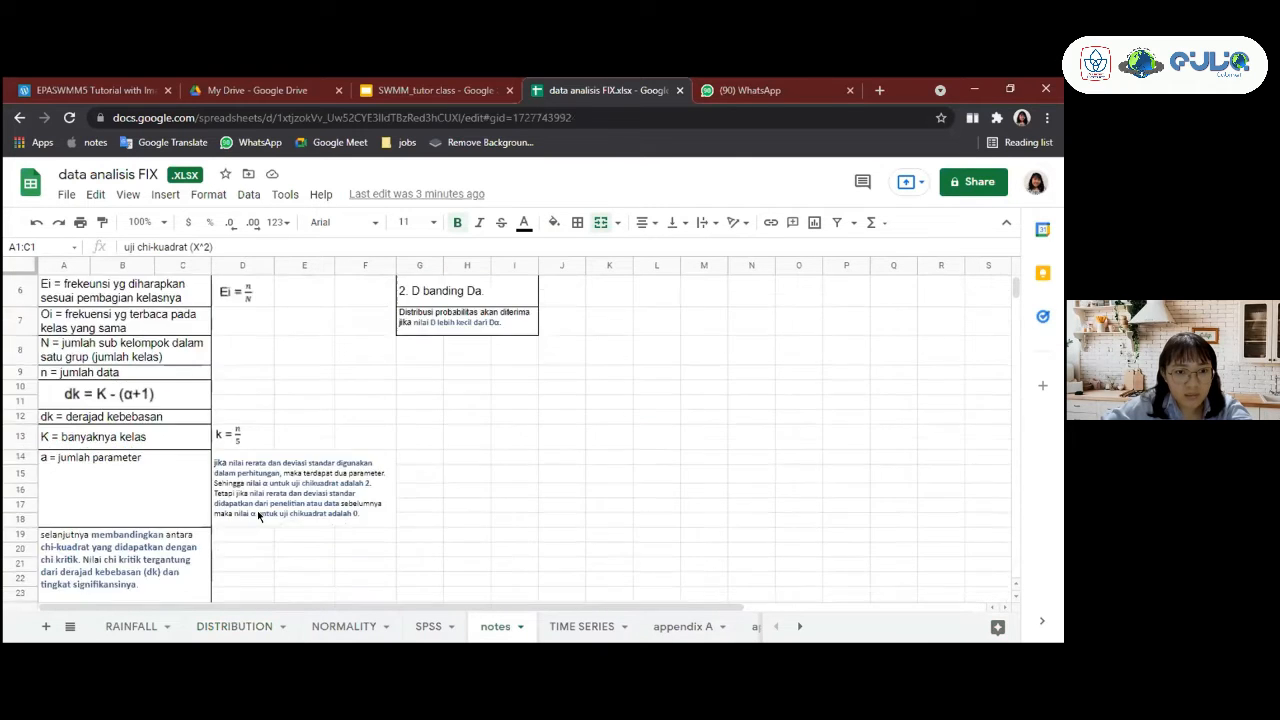
scroll(257, 515, down, 2)
scroll(300, 540, up, 5)
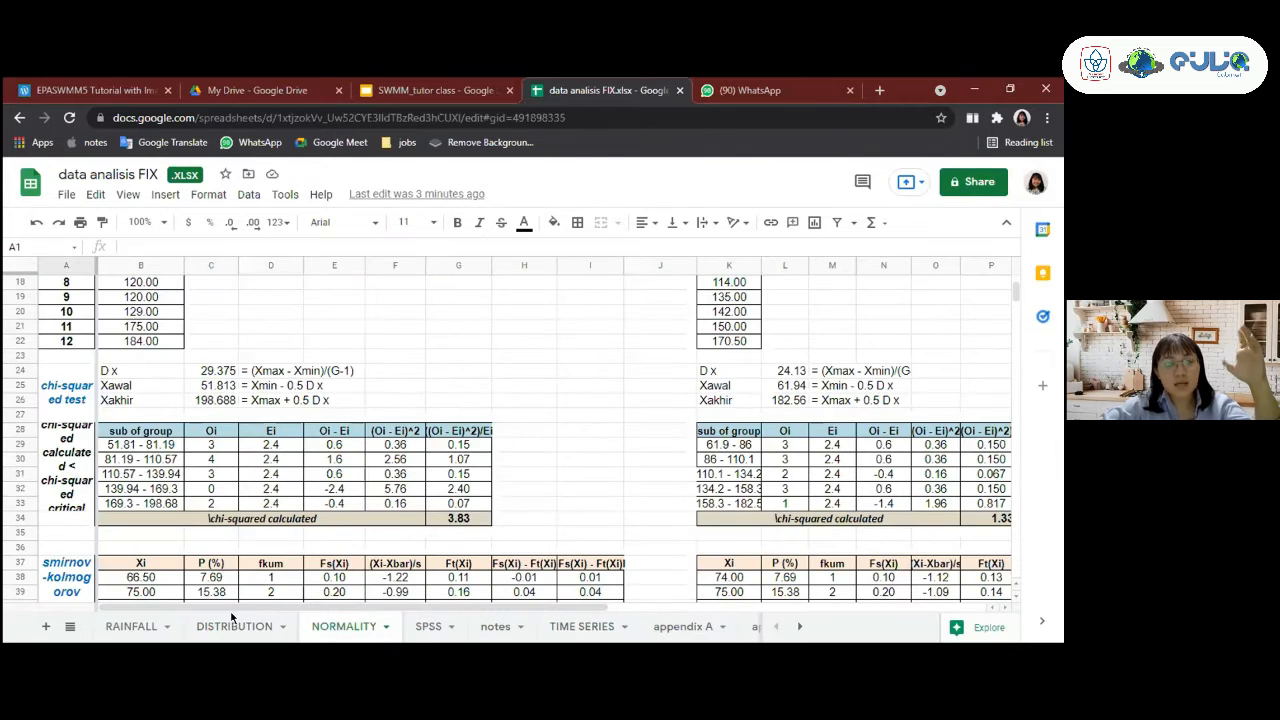
Step: Return to the DISTRIBUTION sheet and point out the 5-year return period and its WTP-2 rainfall plan under Log Normal
click(231, 617)
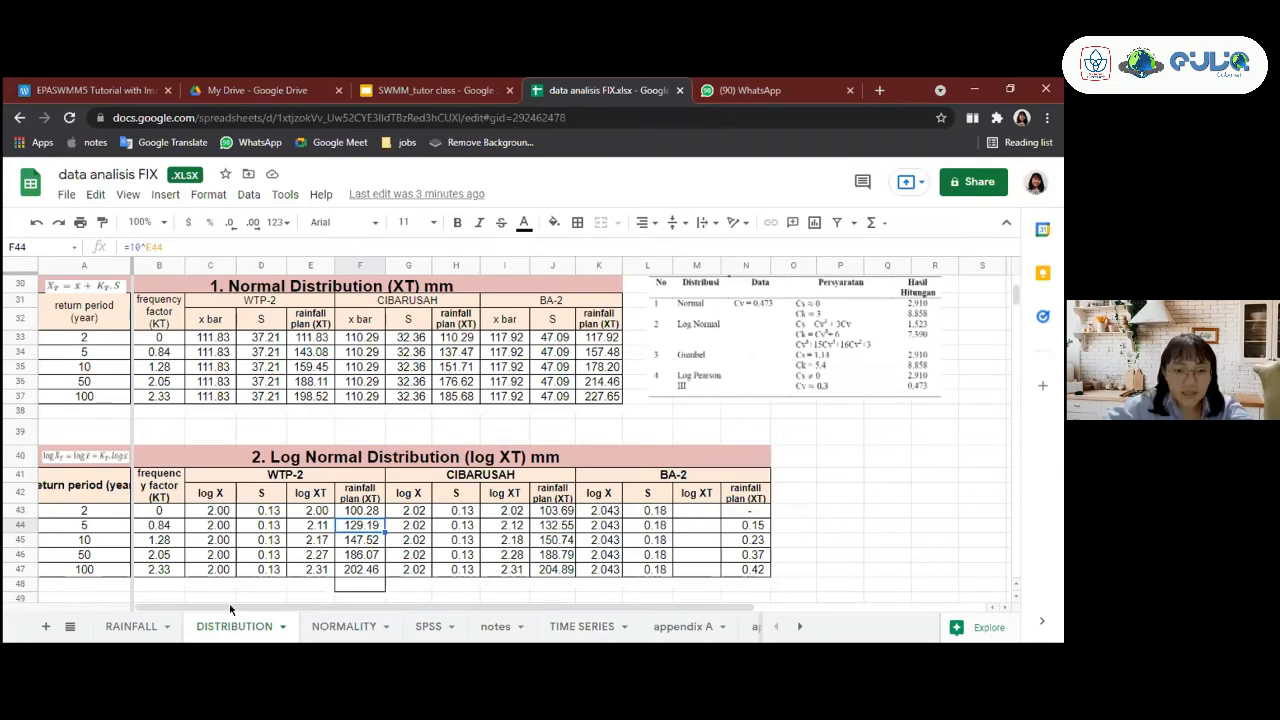
click(112, 530)
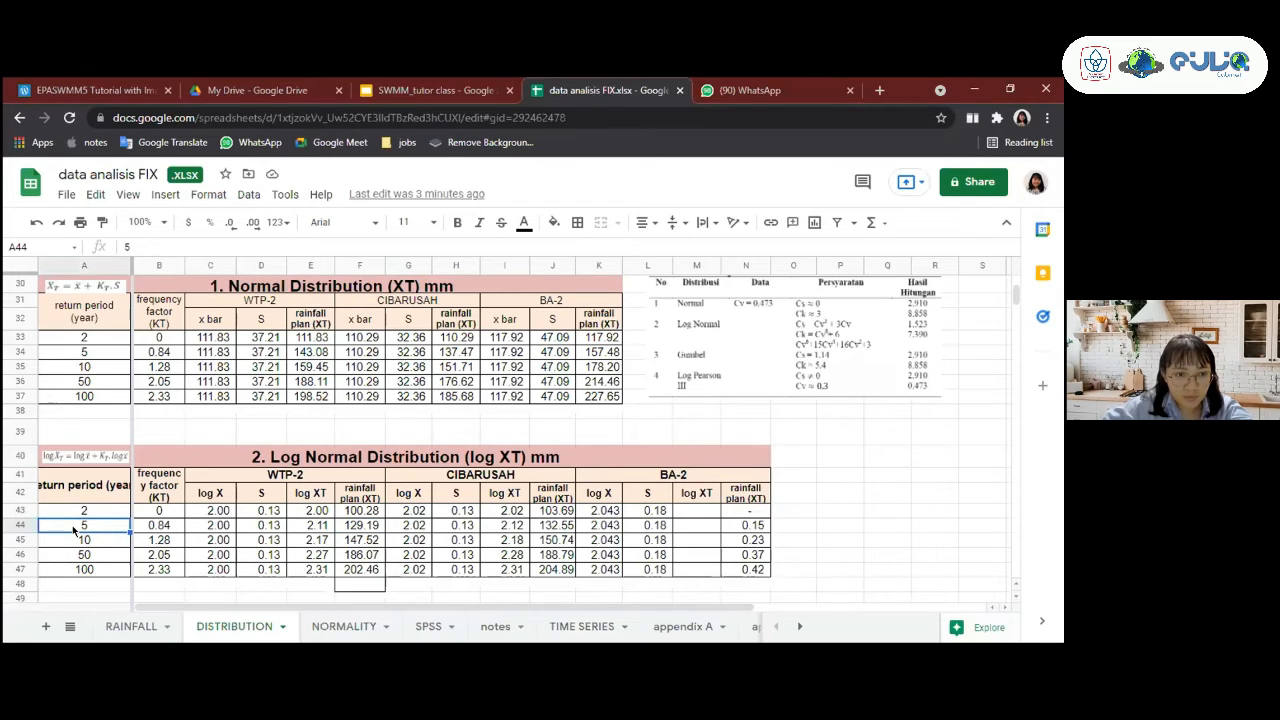
click(368, 530)
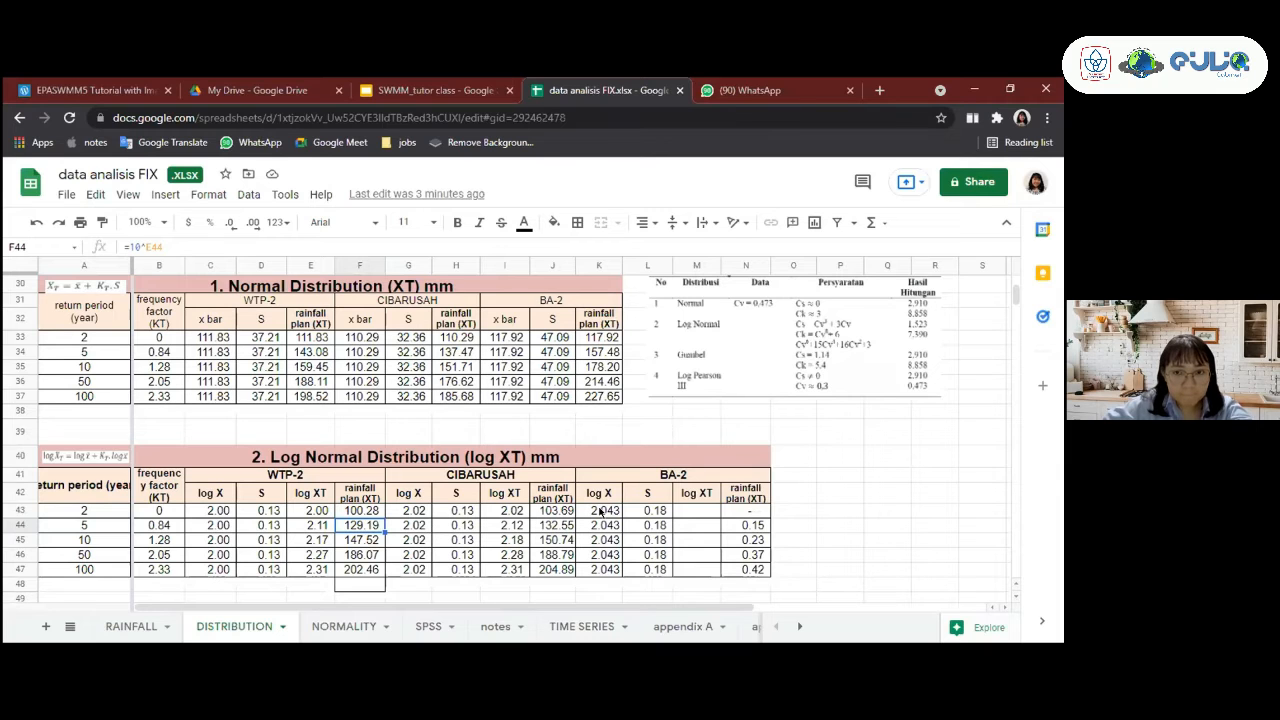
Step: Review the CONCLUSION table and the statistical parameter criteria, and return to the Normal and Log Normal calculation tables
scroll(804, 491, up, 3)
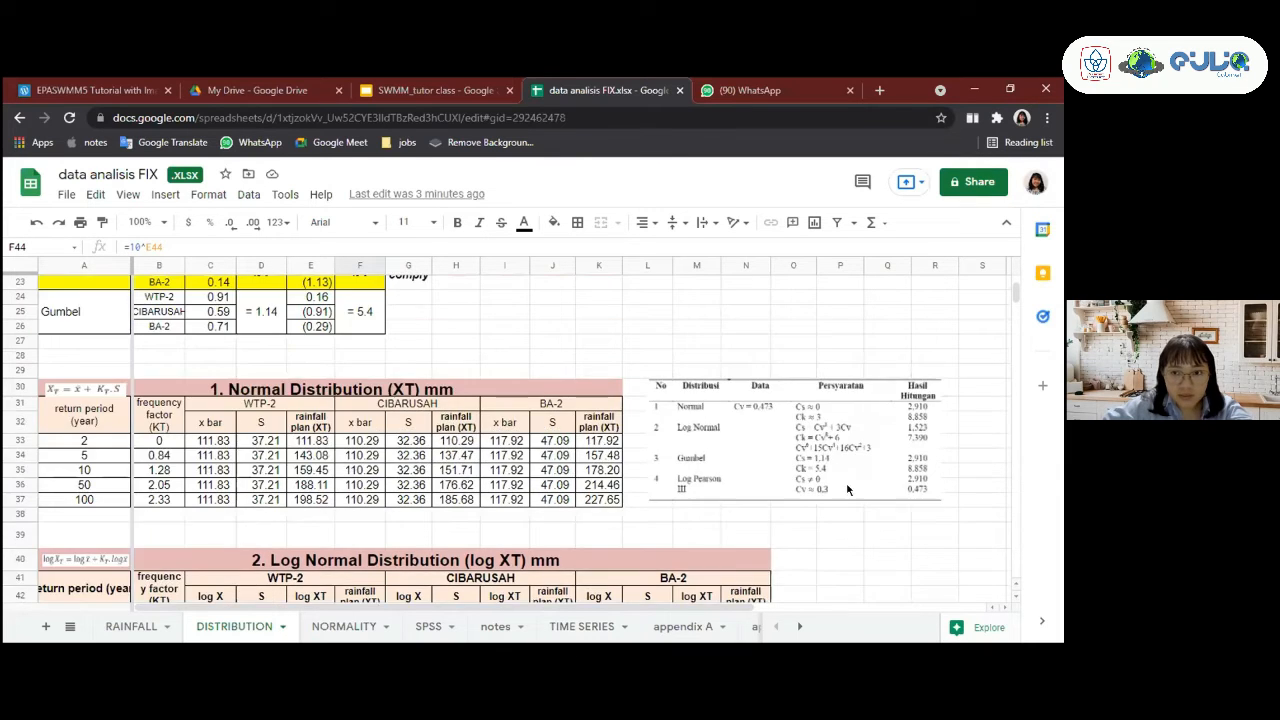
scroll(716, 491, up, 1)
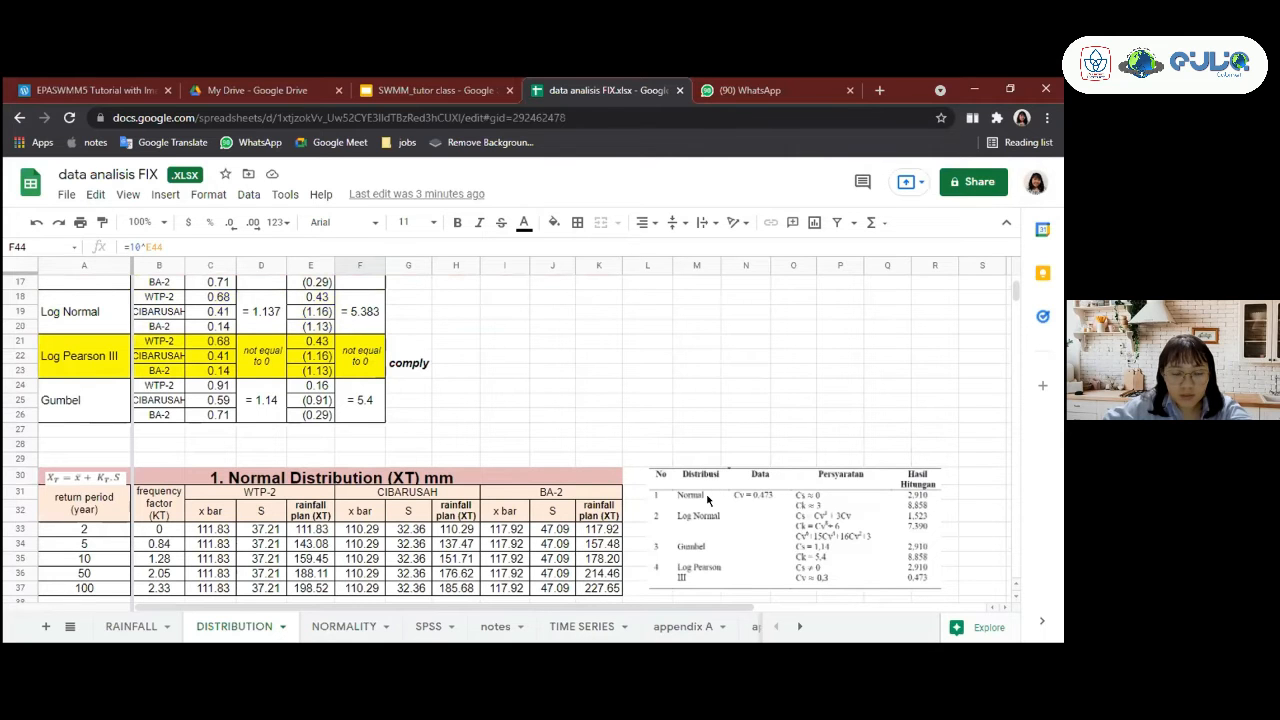
scroll(427, 523, up, 5)
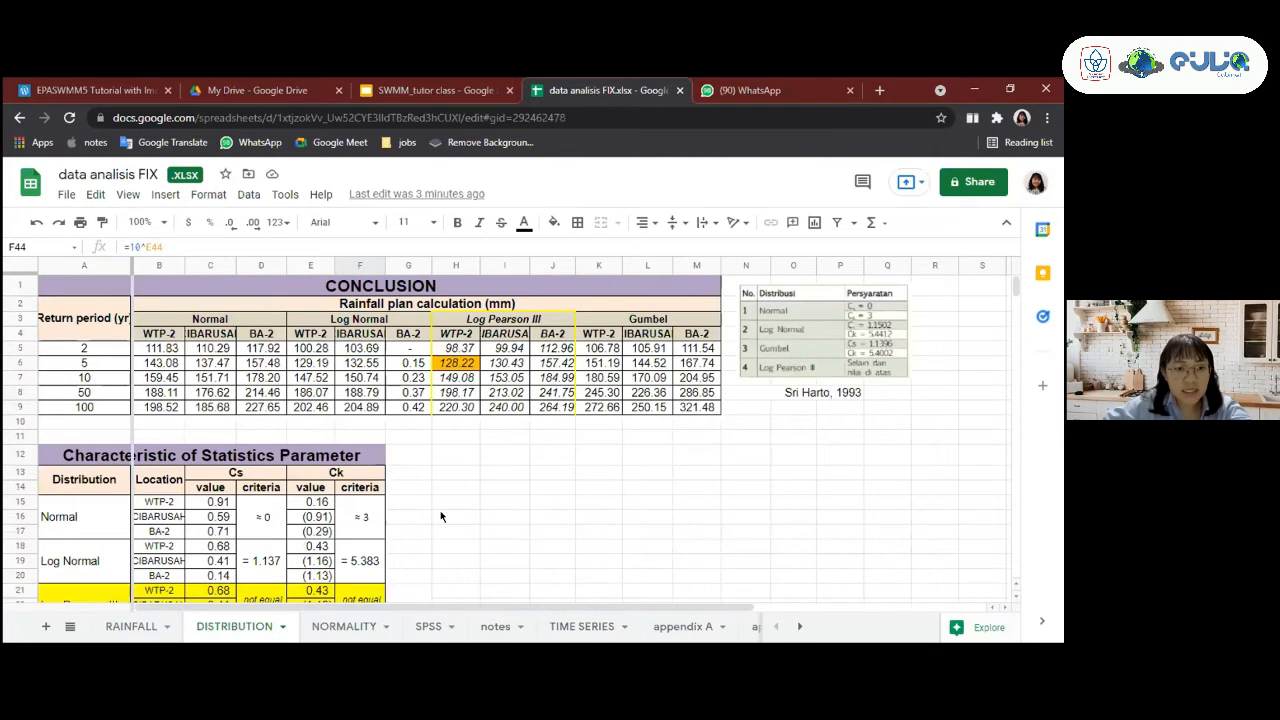
scroll(433, 515, down, 6)
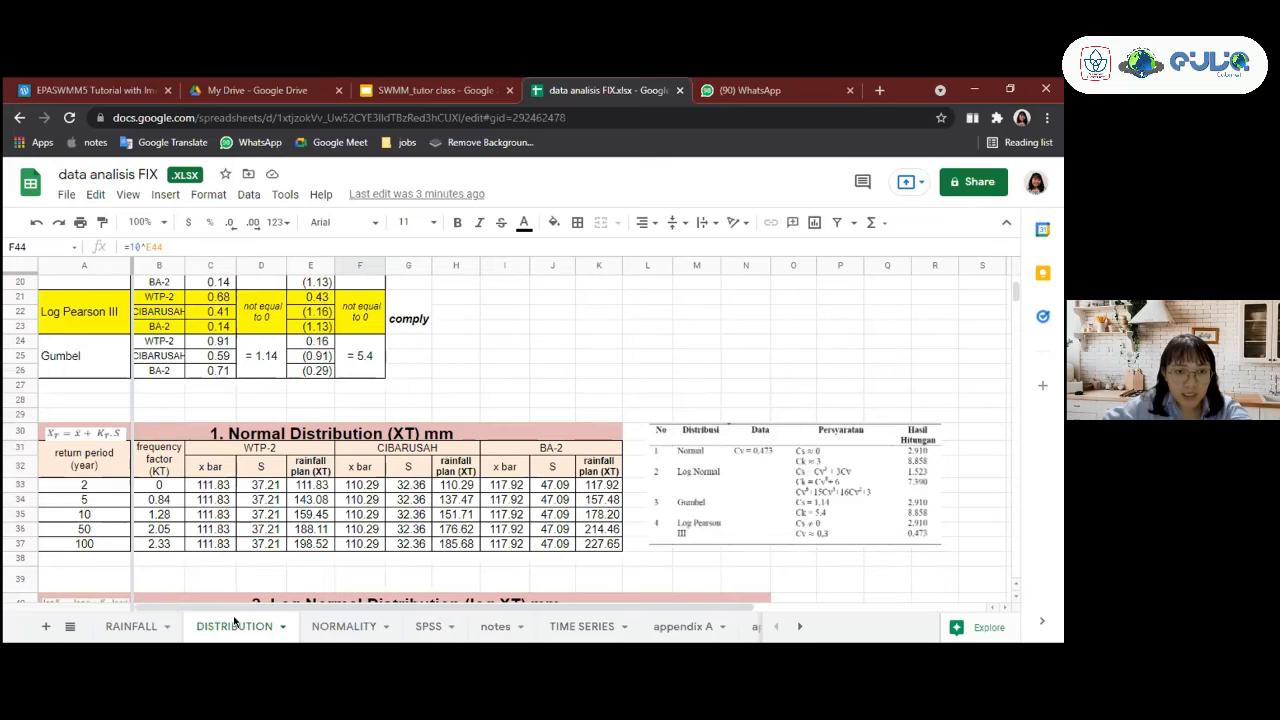
scroll(400, 490, down, 4)
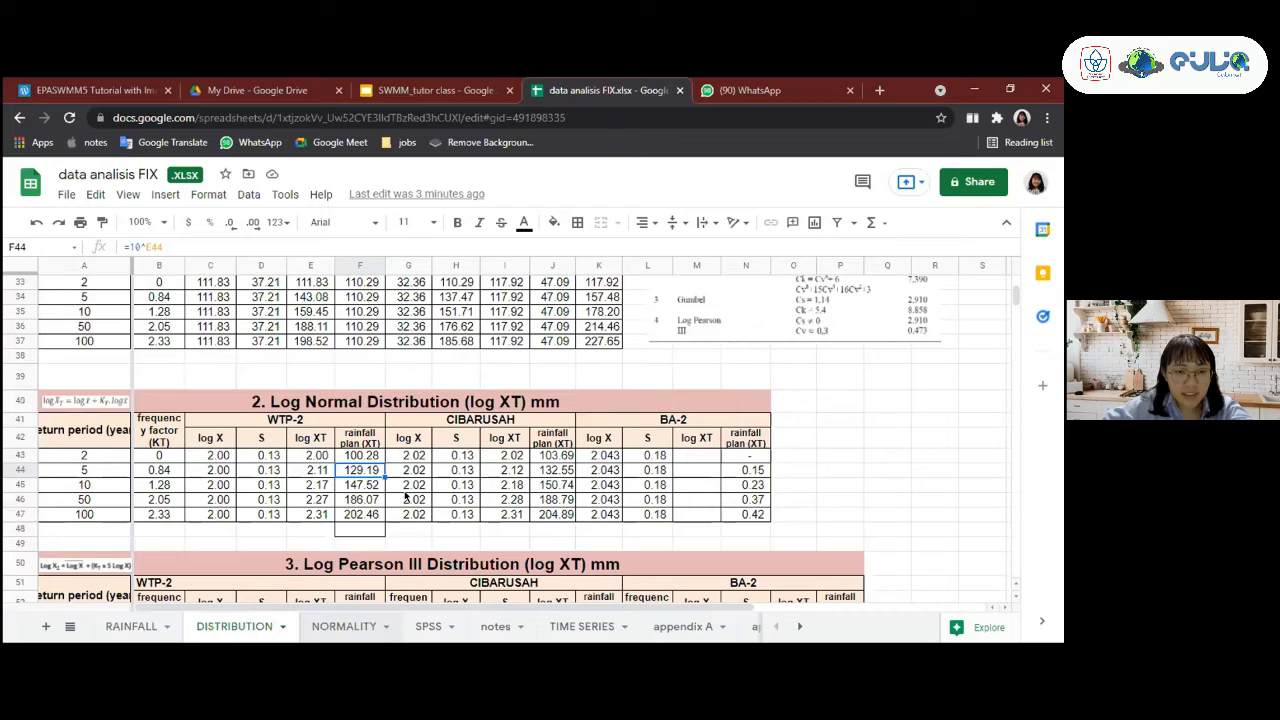
Step: Open the NORMALITY sheet, locate the chi-squared and Smirnov-Kolmogorov tests, and widen column A so their labels fit
key(ctrl+shift+Page_Down)
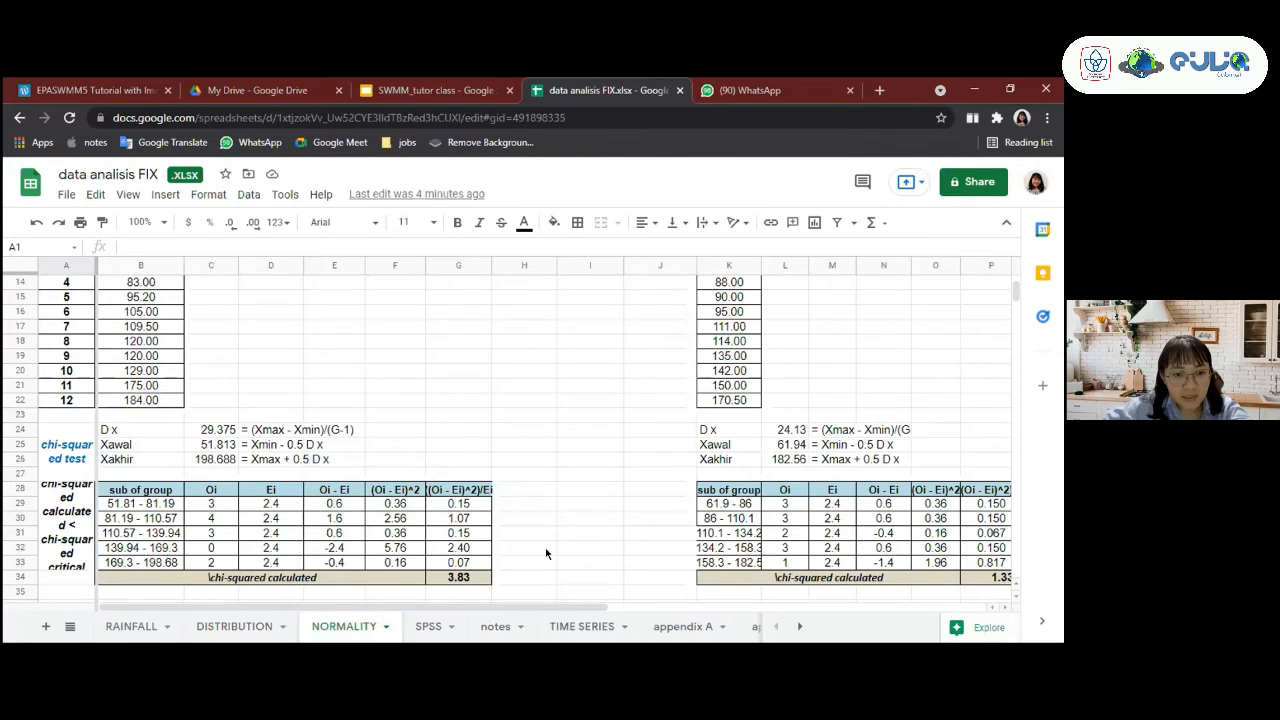
scroll(550, 550, down, 1)
scroll(554, 545, down, 1)
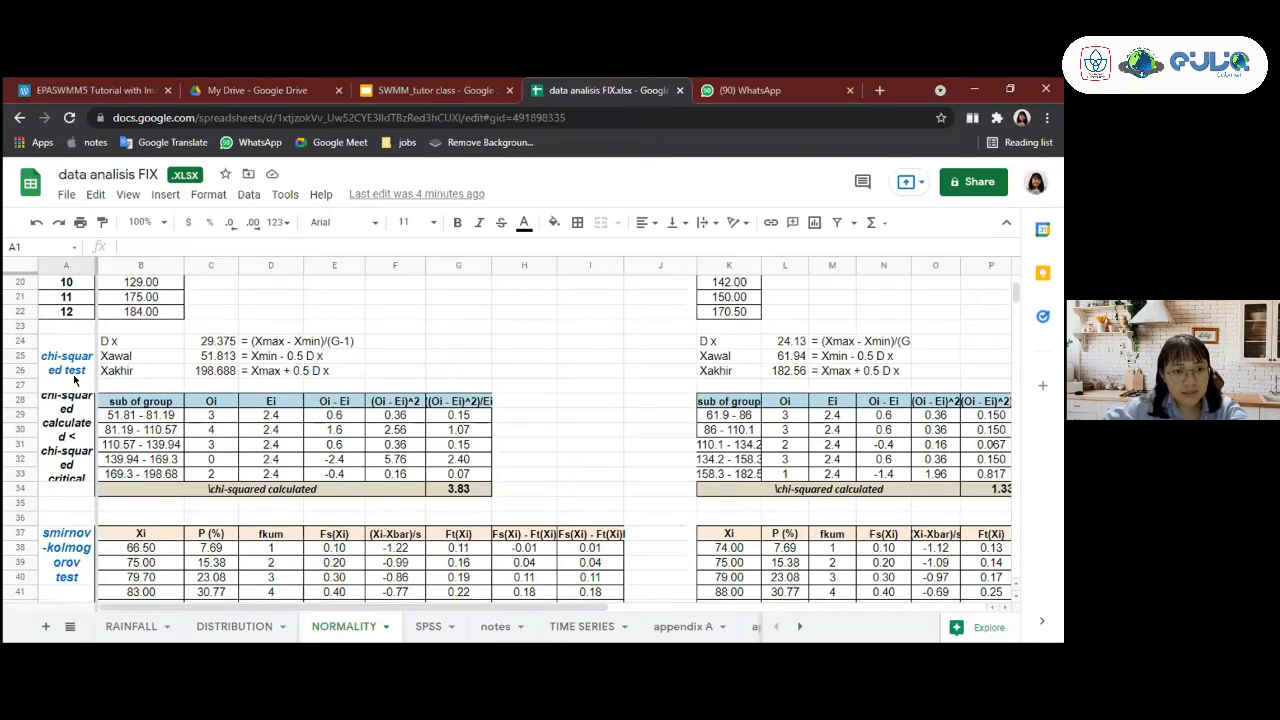
click(70, 578)
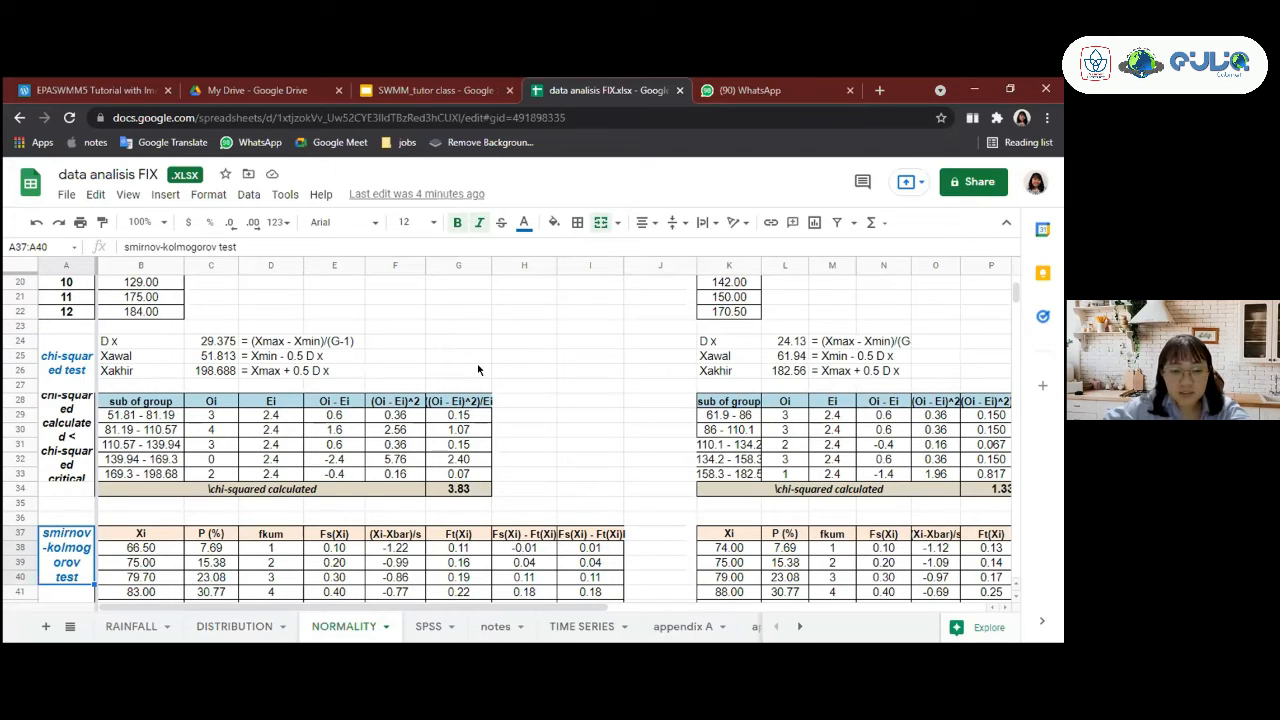
click(72, 440)
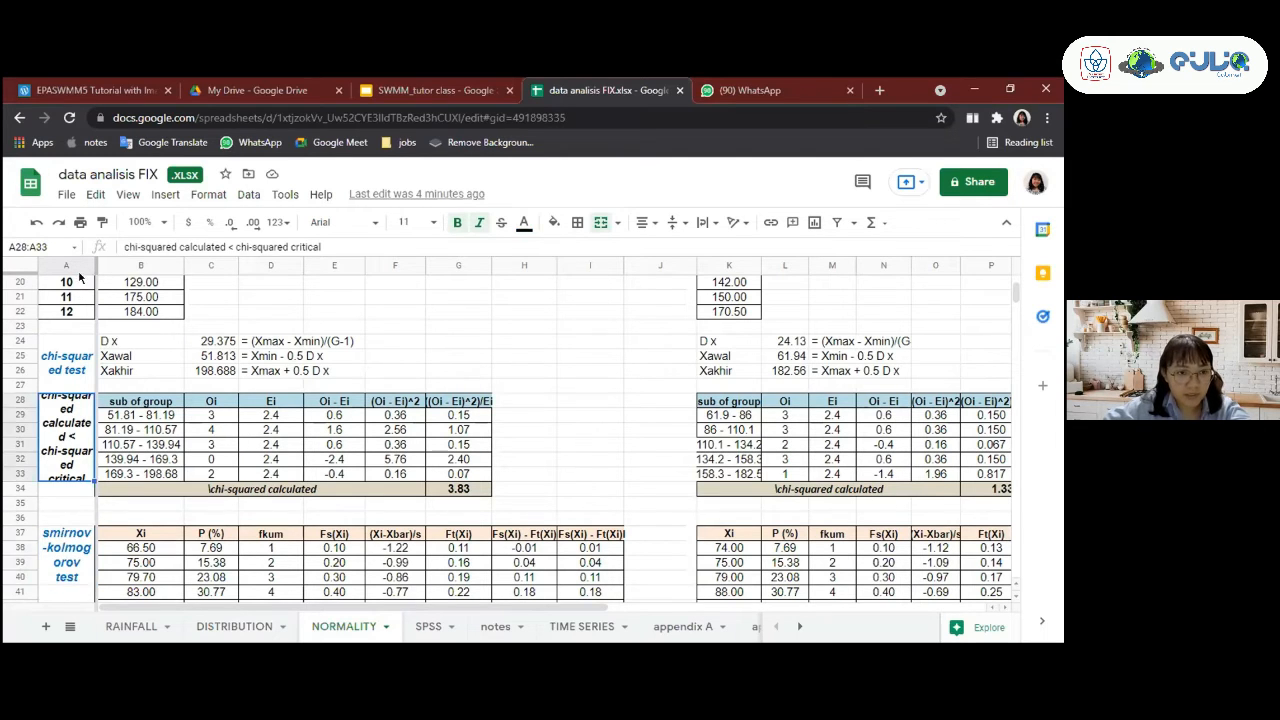
drag(95, 265, 131, 275)
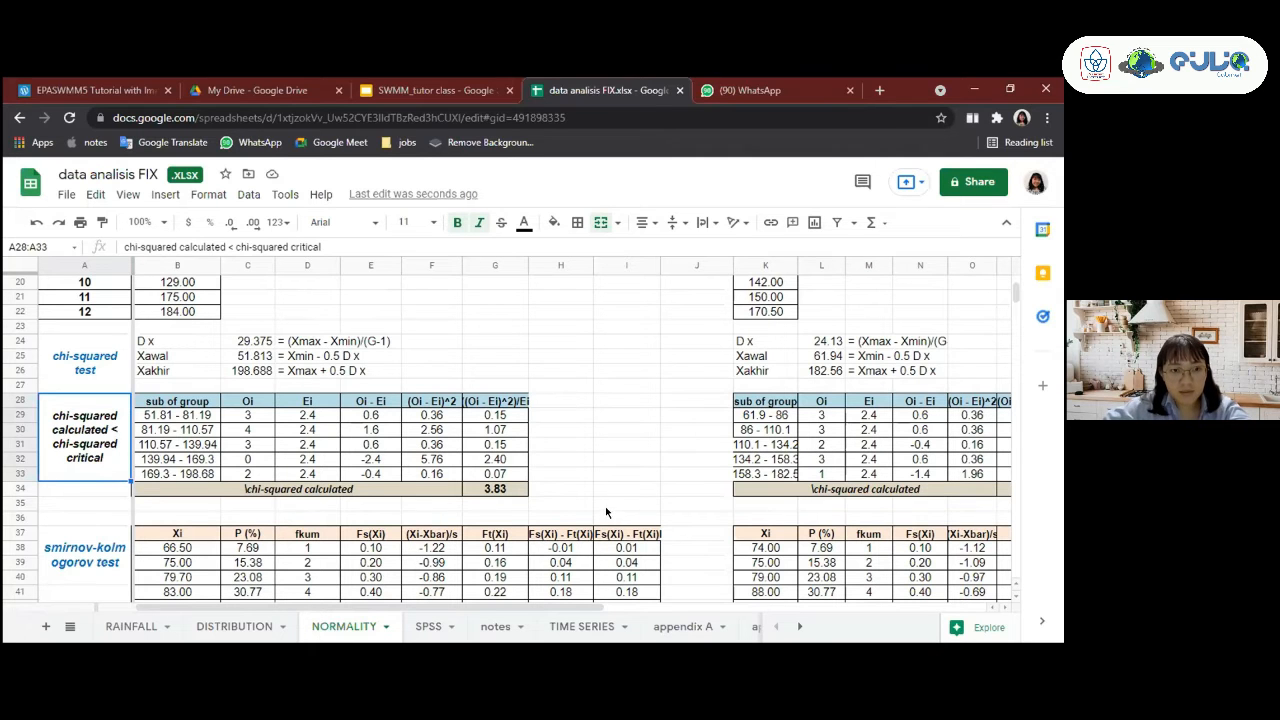
Step: Examine the Smirnov-Kolmogorov test table, its D < Da criterion and the Xbar, S and D entries below it
scroll(207, 447, down, 1)
scroll(211, 450, down, 2)
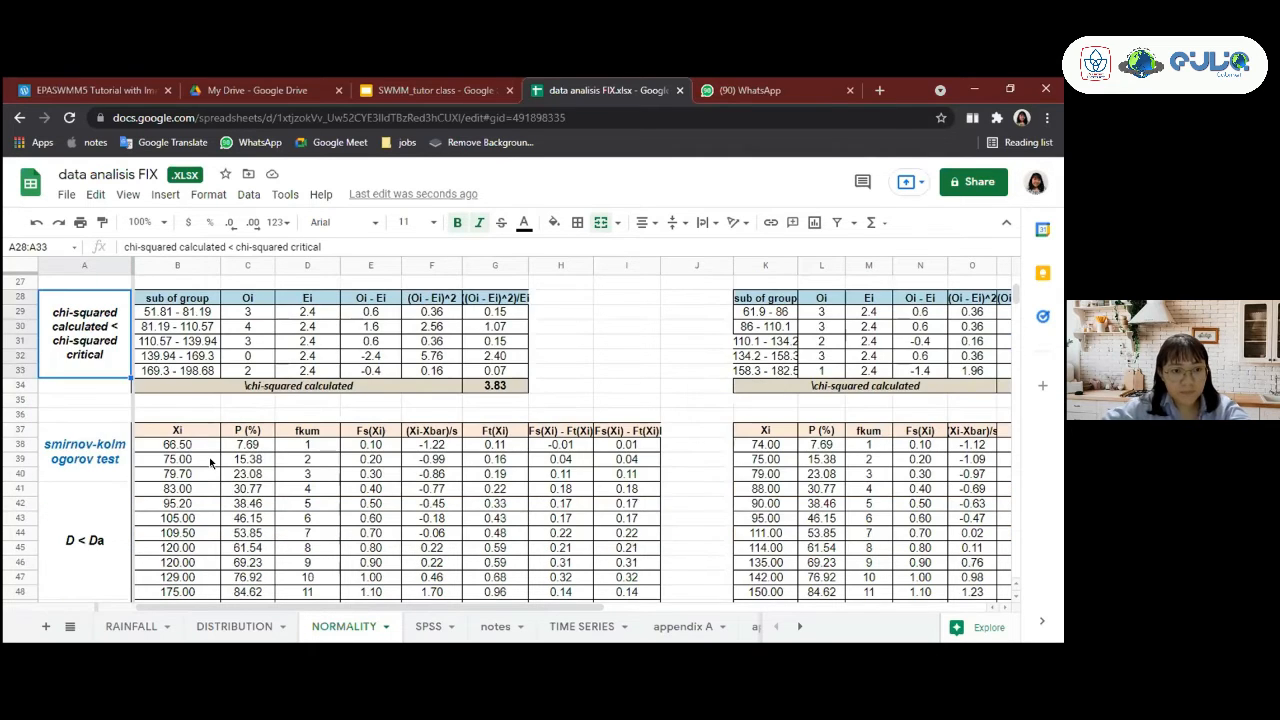
click(85, 488)
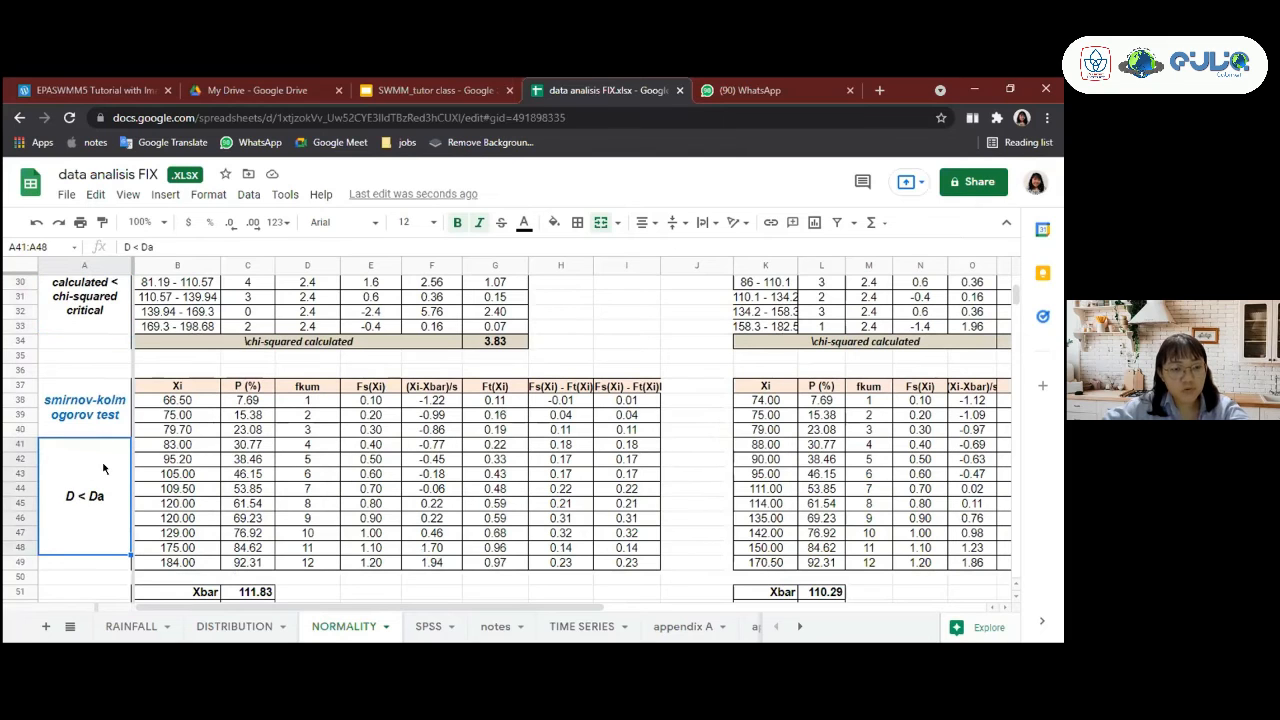
scroll(180, 448, down, 2)
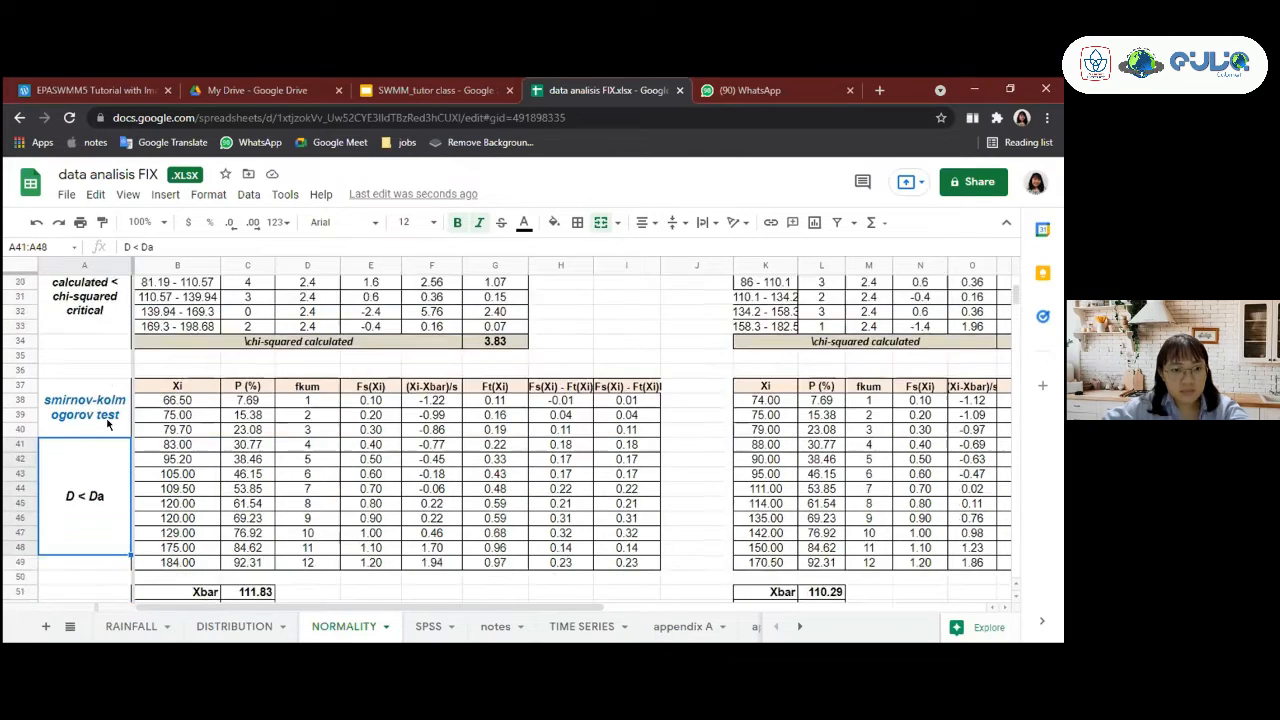
click(531, 560)
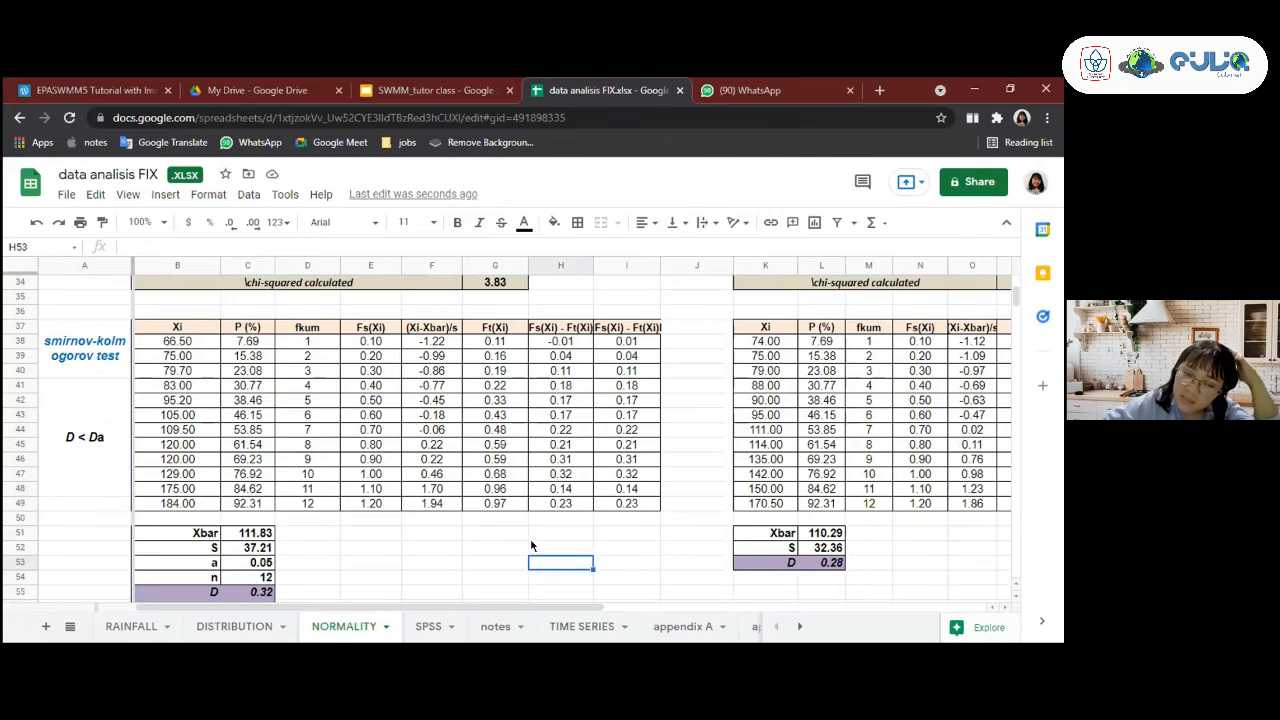
Step: View the SPSS sheet, and go back to the yearly maximum daily rainfall table on the RAINFALL sheet
click(426, 626)
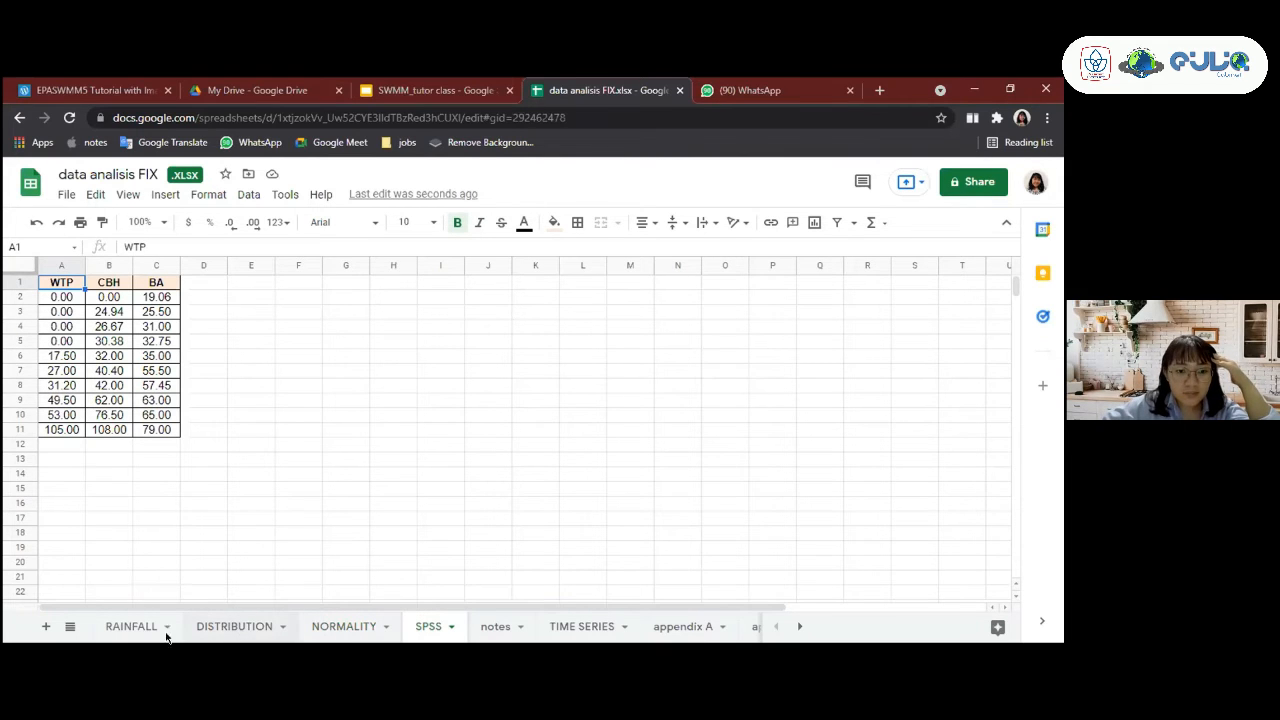
click(127, 627)
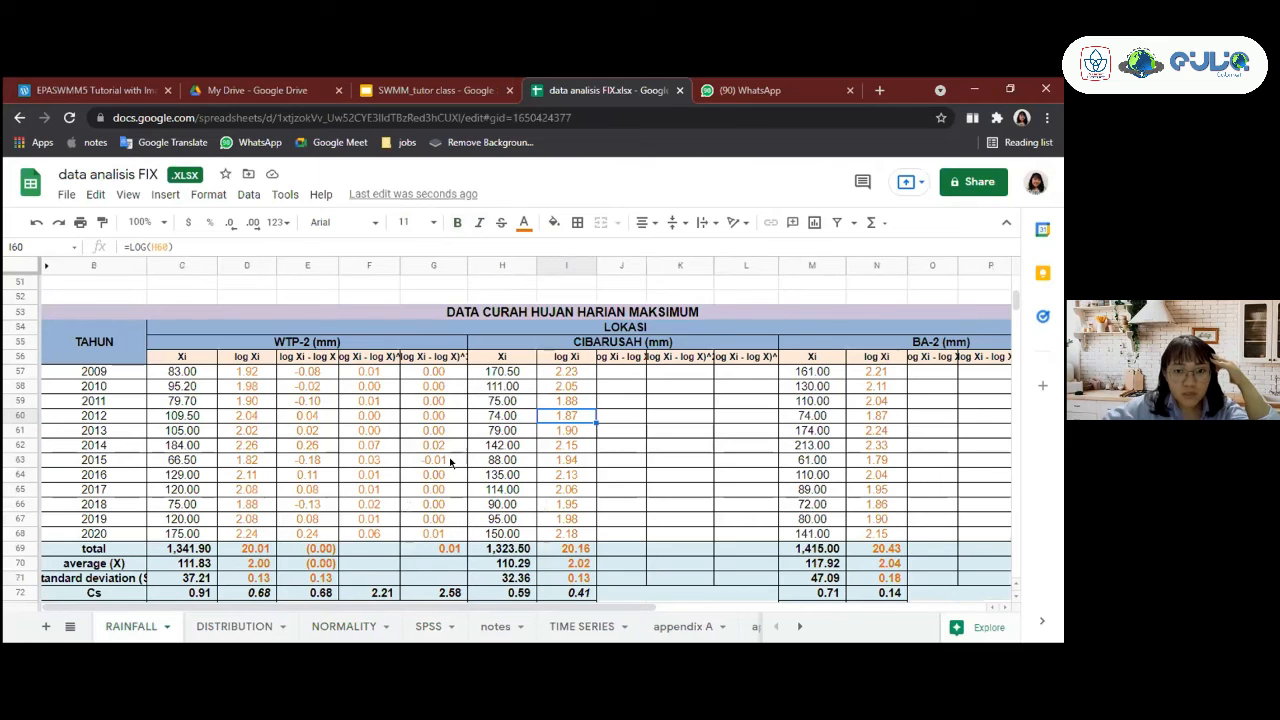
click(20, 371)
click(429, 432)
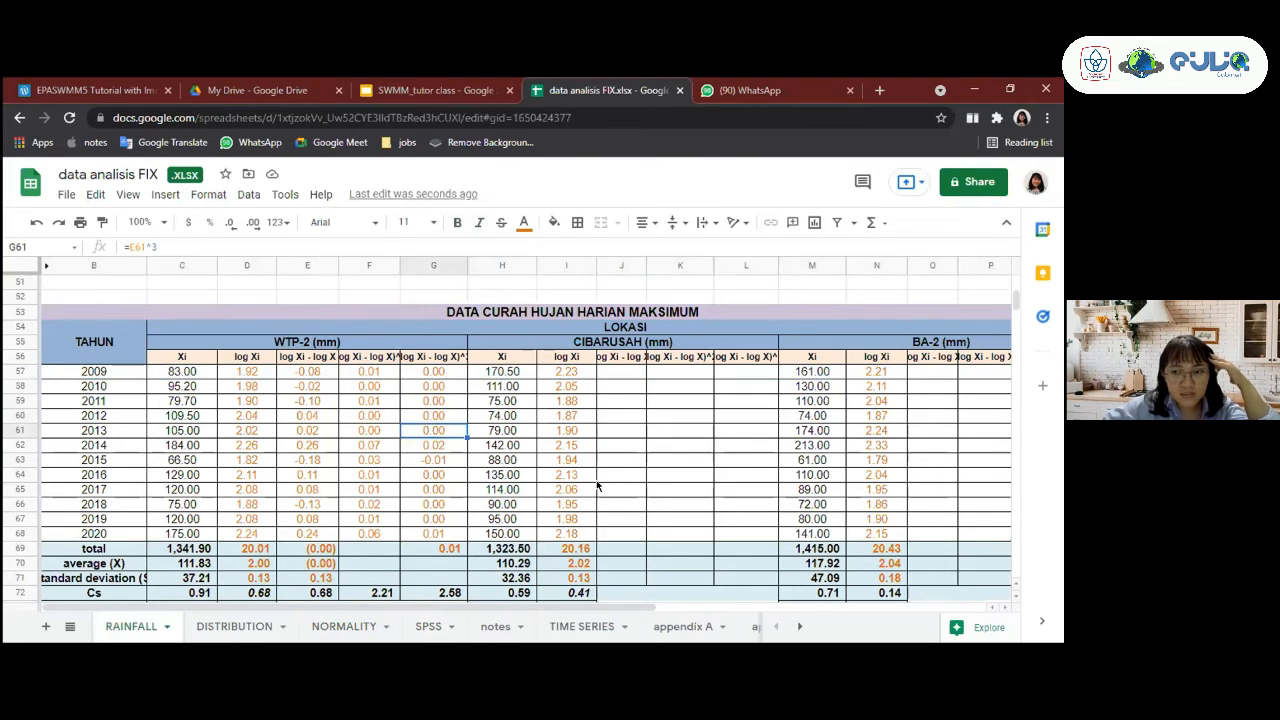
scroll(620, 490, down, 3)
scroll(655, 505, up, 4)
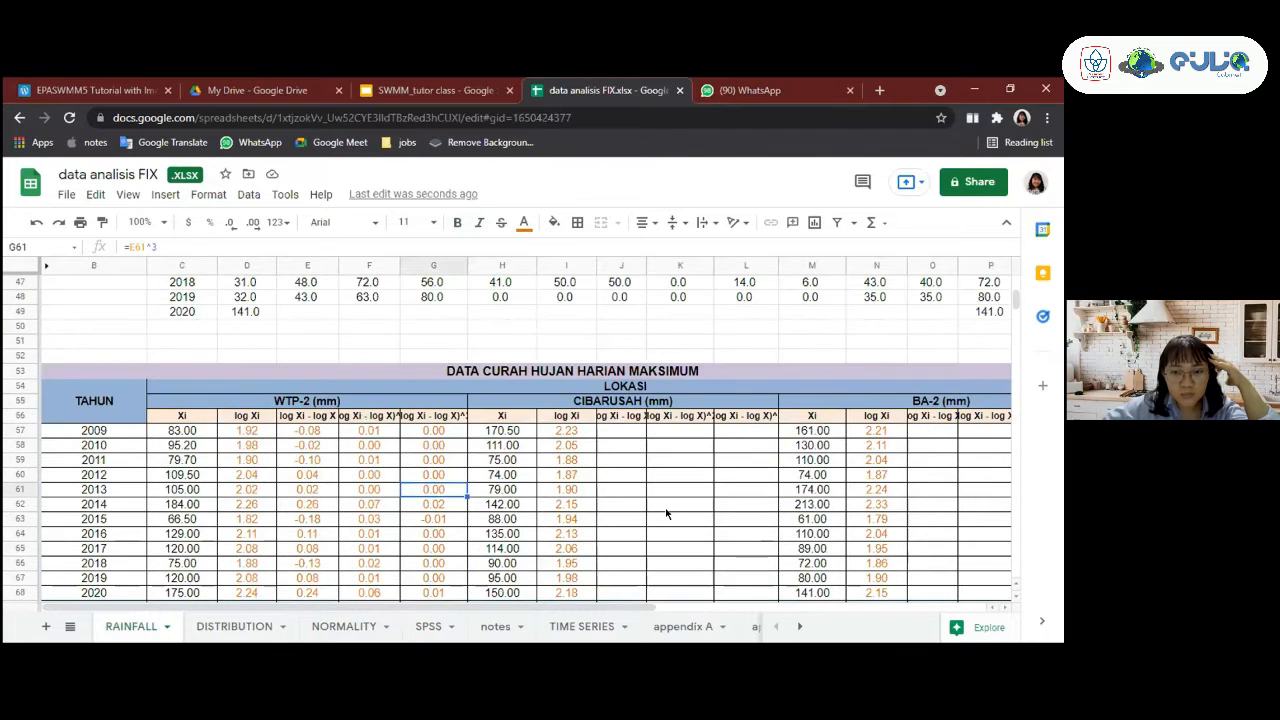
Step: Review the monthly maximum rainfall tables for the BA-2, Cibarusah and WTP-2 stations on the RAINFALL sheet
scroll(670, 514, up, 1)
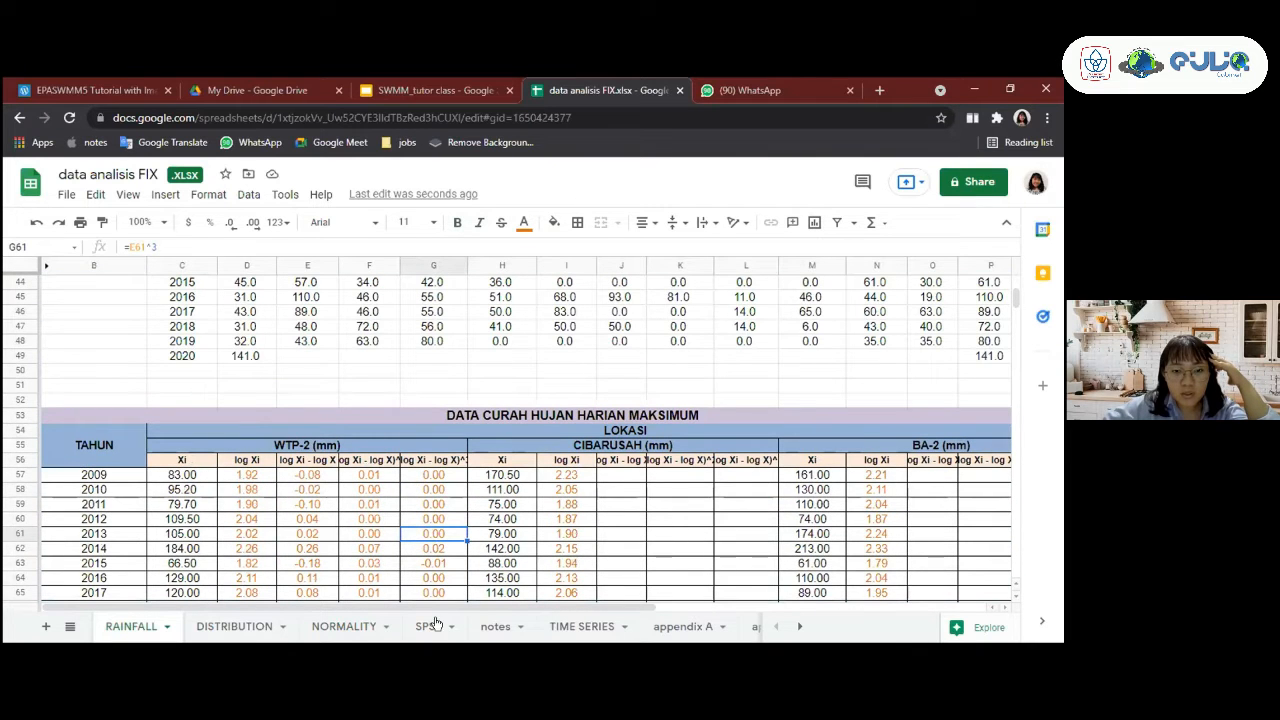
scroll(437, 624, up, 2)
scroll(250, 630, up, 2)
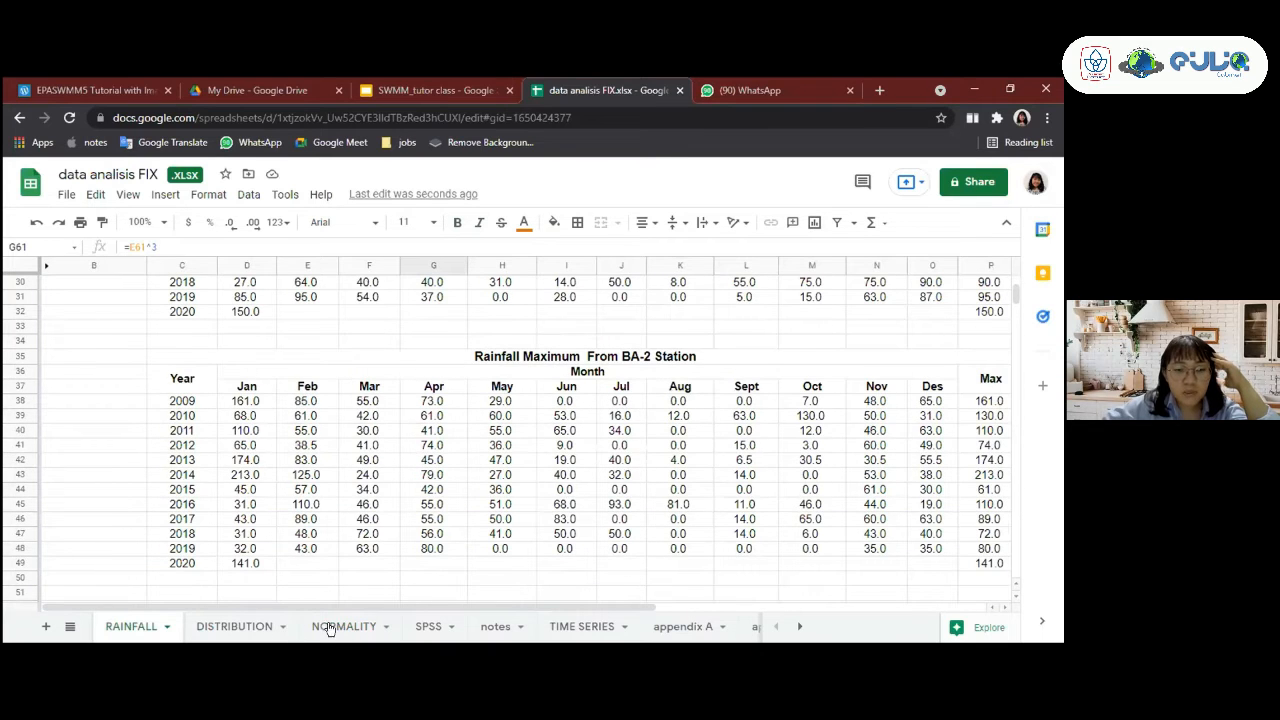
scroll(340, 623, up, 7)
scroll(480, 535, down, 2)
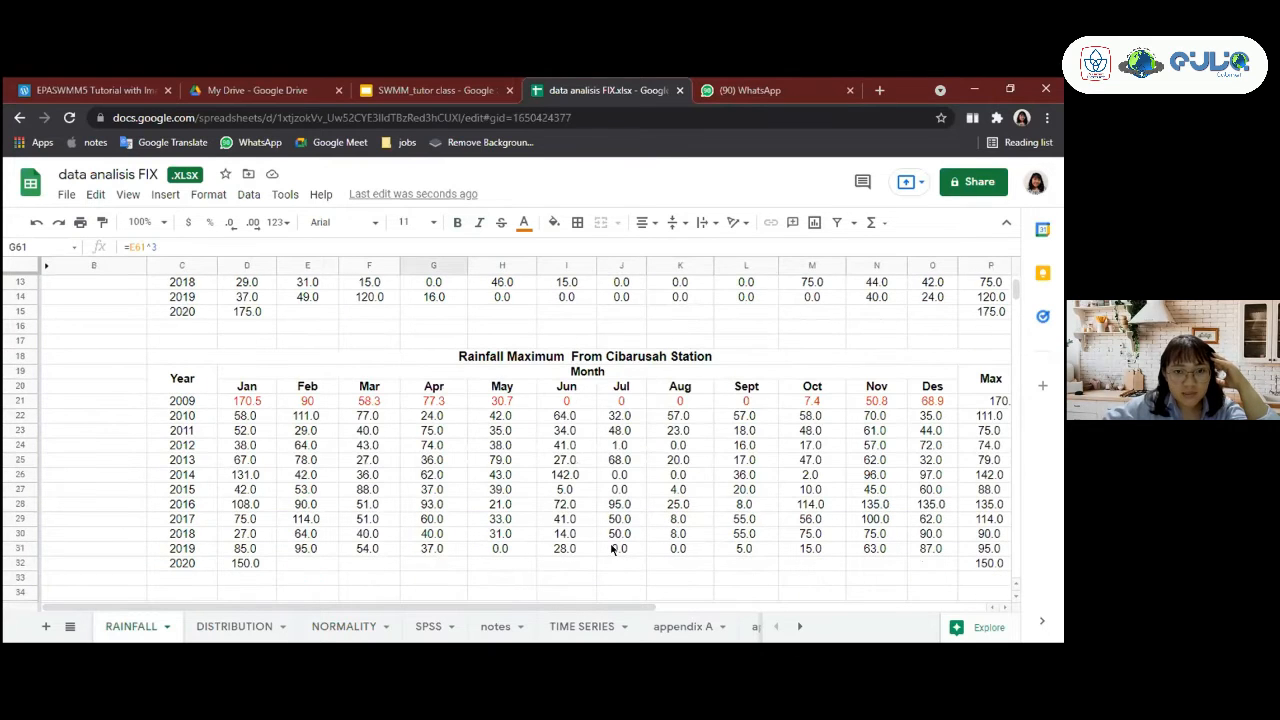
scroll(590, 575, up, 3)
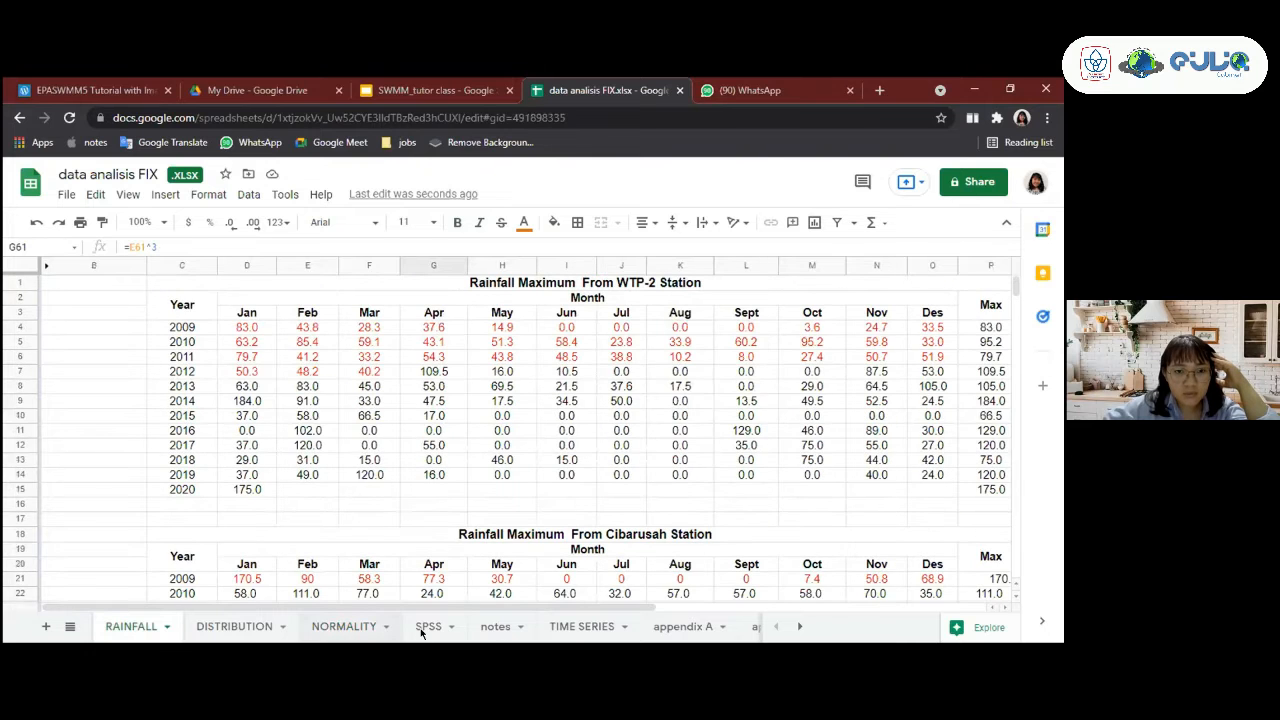
Step: Go through the NORMALITY, SPSS and notes sheets, and view the rainfall intensity and distribution tables on the TIME SERIES sheet
click(344, 626)
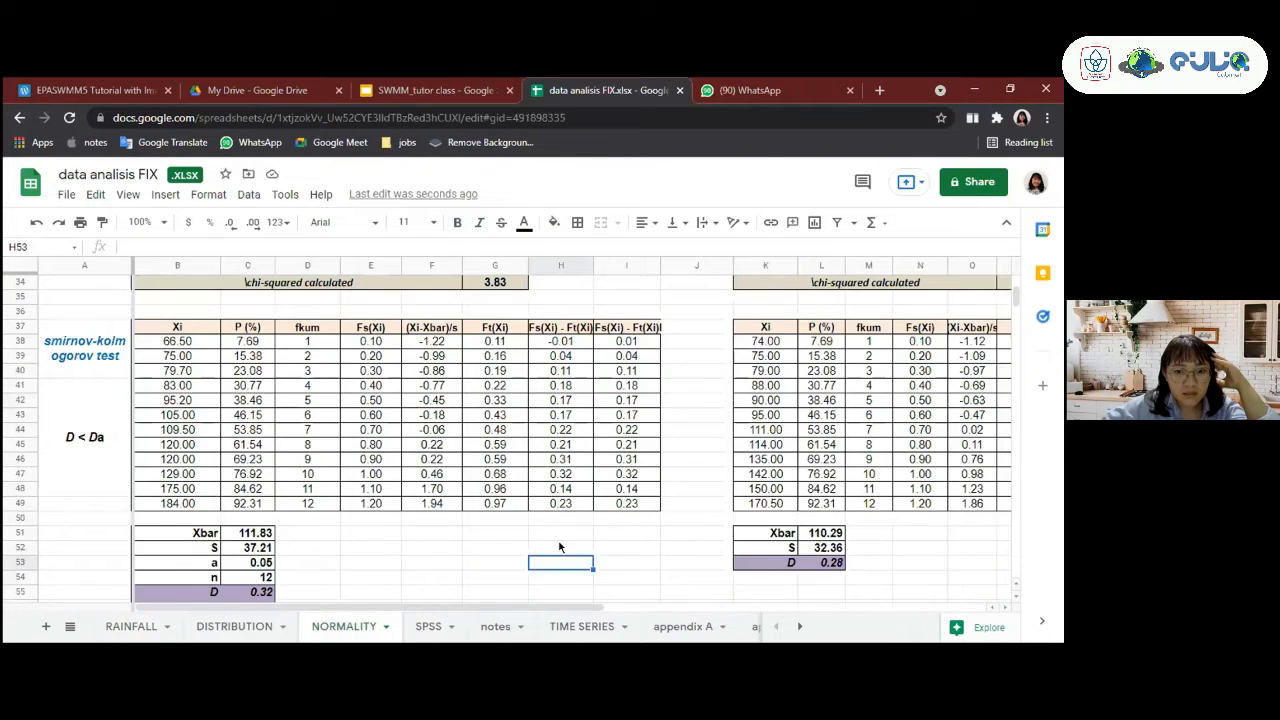
scroll(561, 546, up, 5)
click(430, 627)
scroll(561, 546, down, 2)
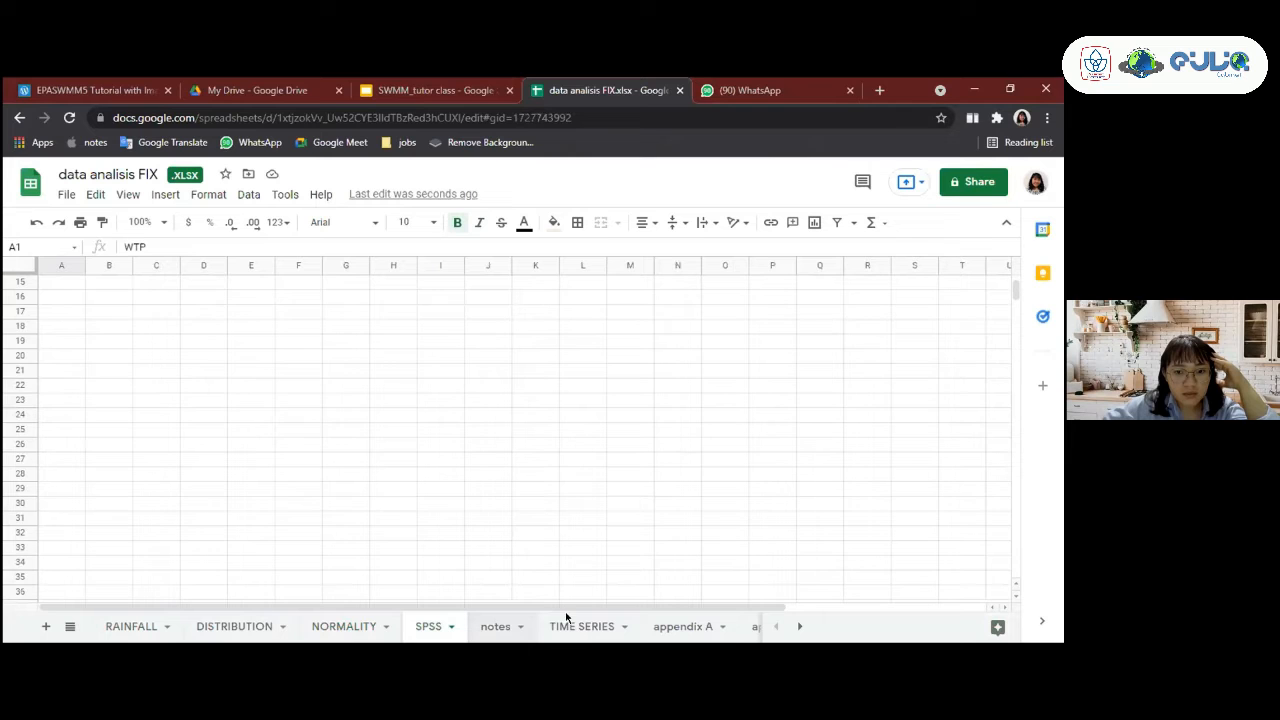
click(496, 626)
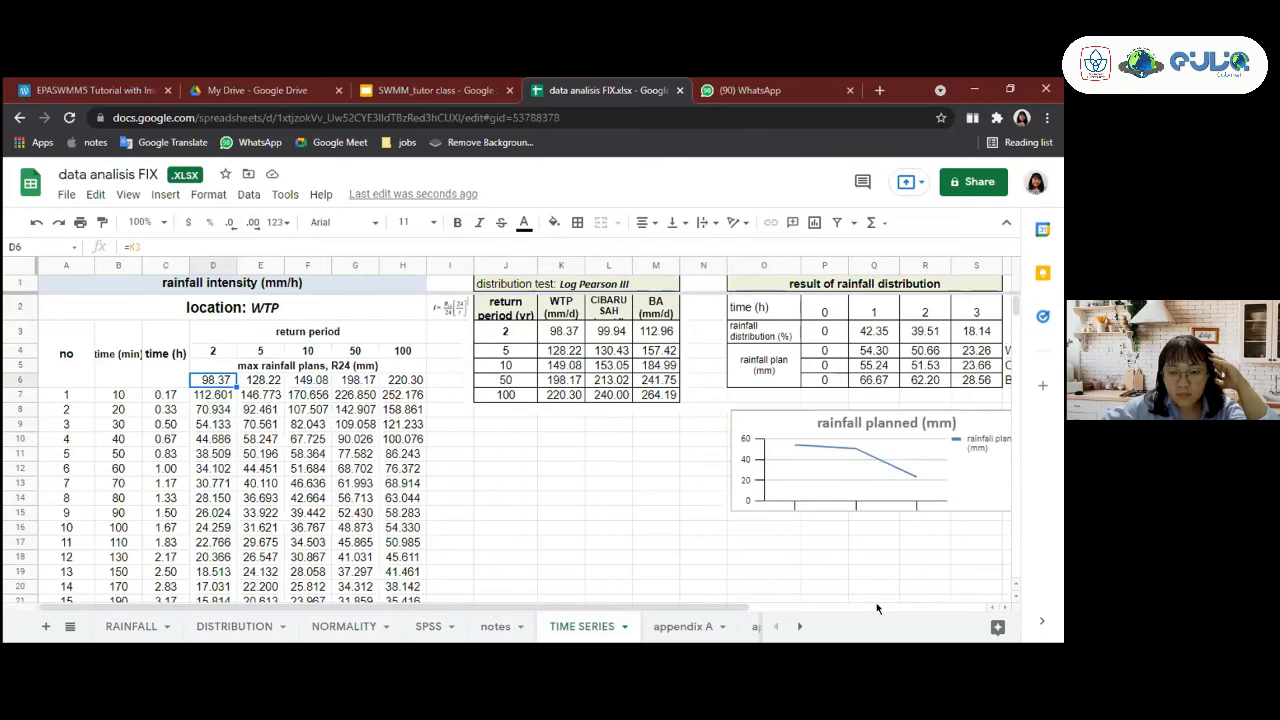
scroll(876, 607, right, 3)
scroll(740, 606, left, 3)
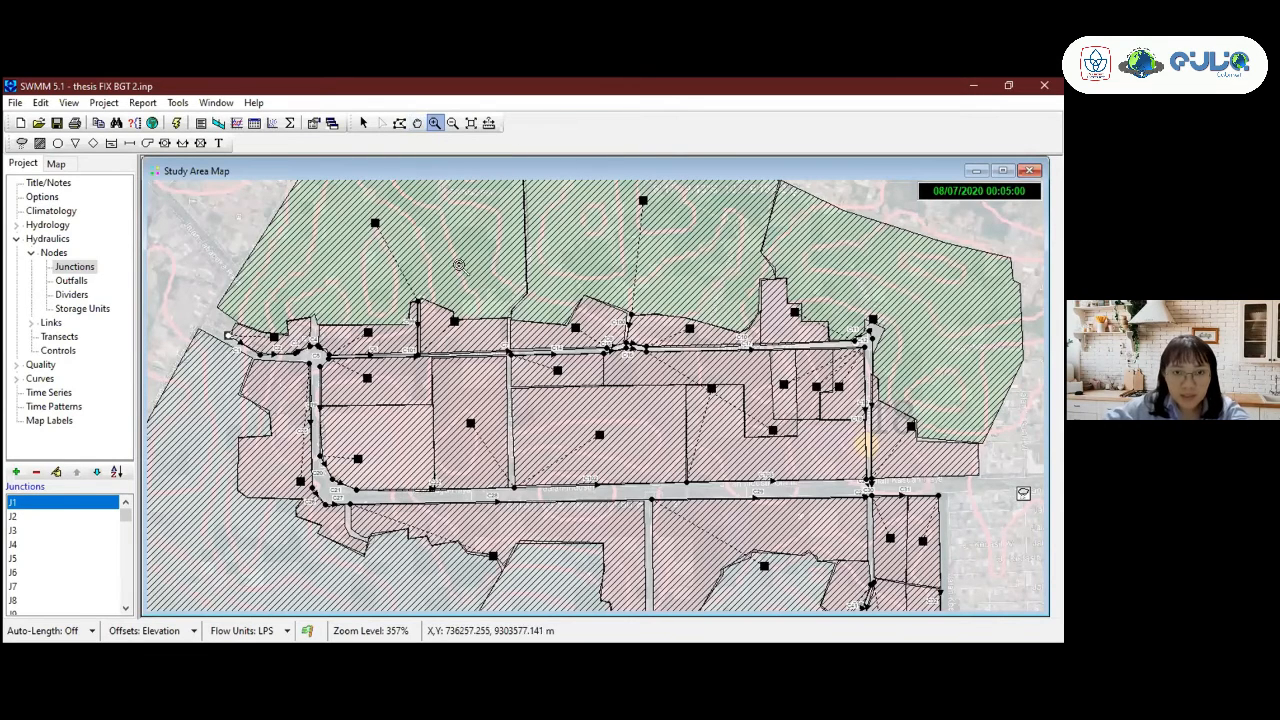
Step: Switch to SWMM, activate the select tool on the study area map, and show the LID Controls list under Hydrology
click(417, 122)
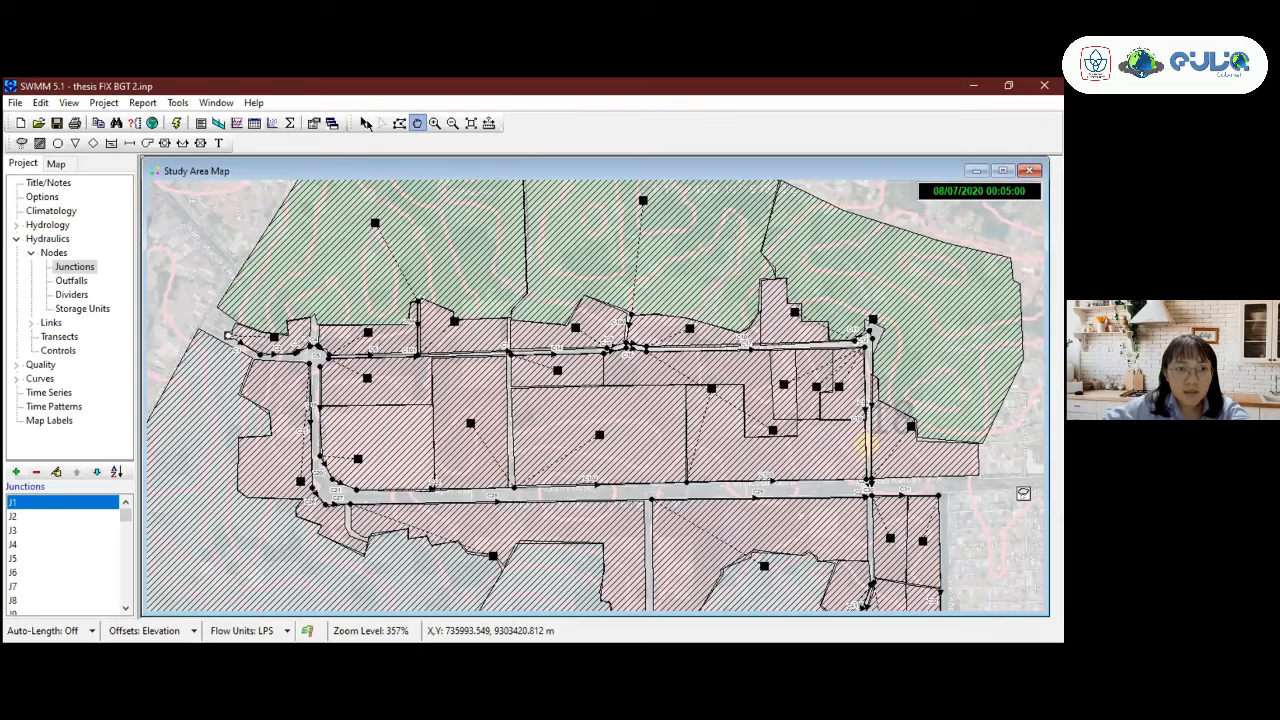
click(364, 124)
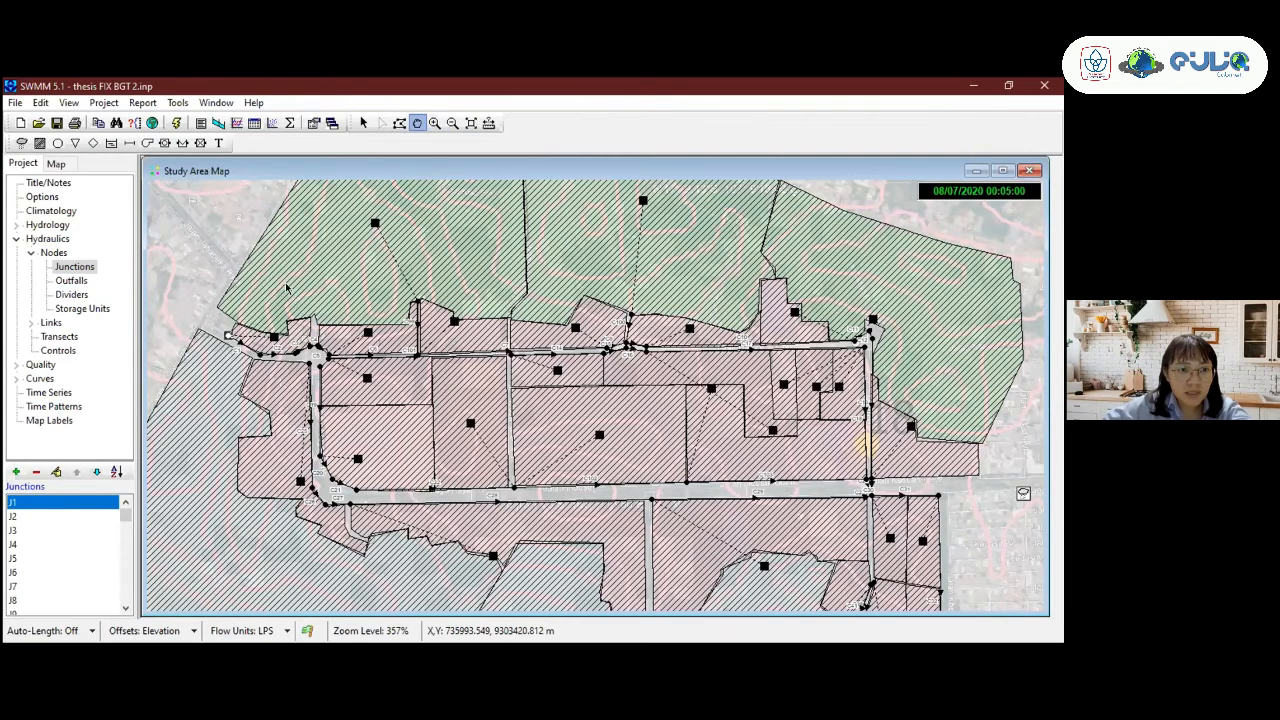
click(58, 226)
click(65, 308)
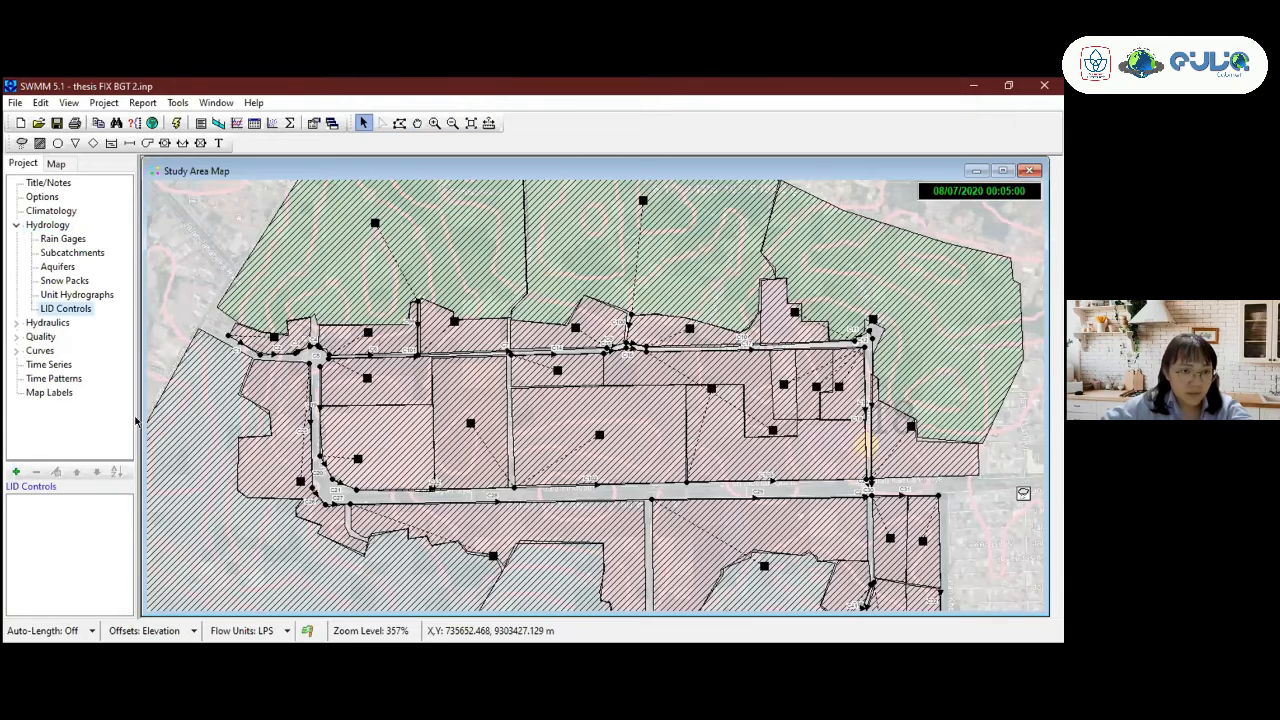
Step: View the LID type options of a new LID control without saving it, and open the Help Topics
click(15, 471)
drag(495, 222, 400, 203)
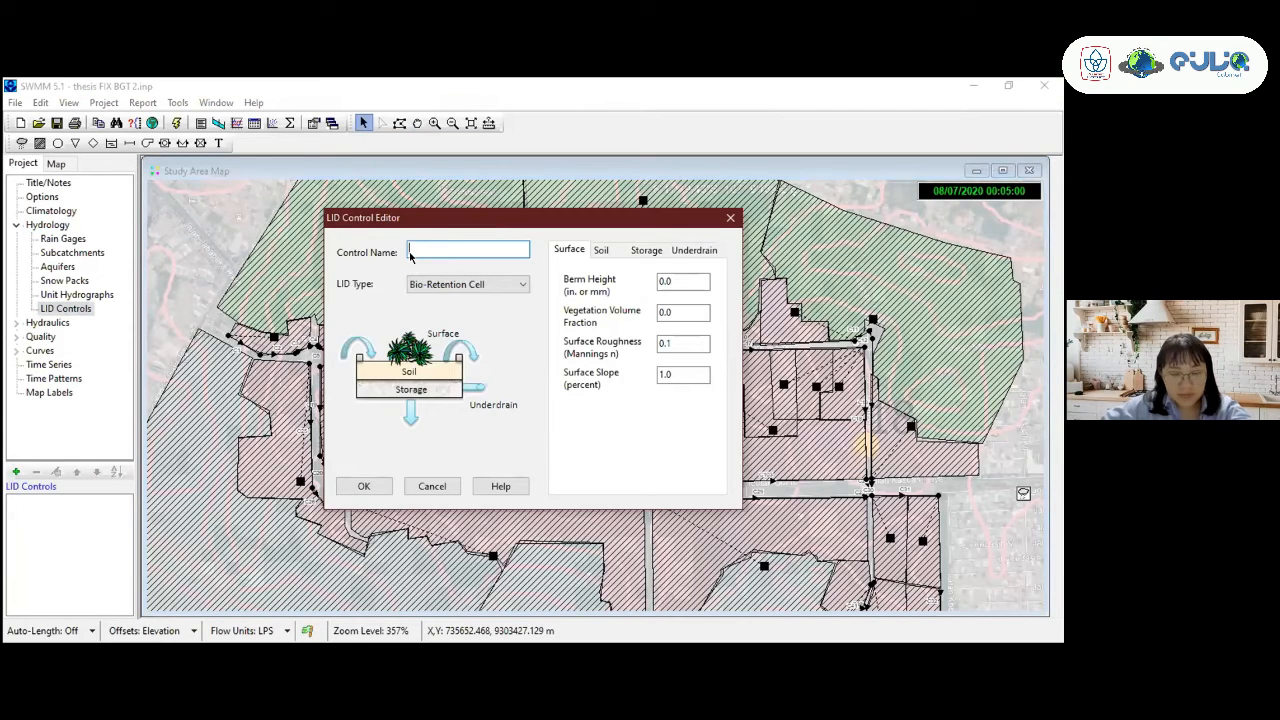
click(420, 265)
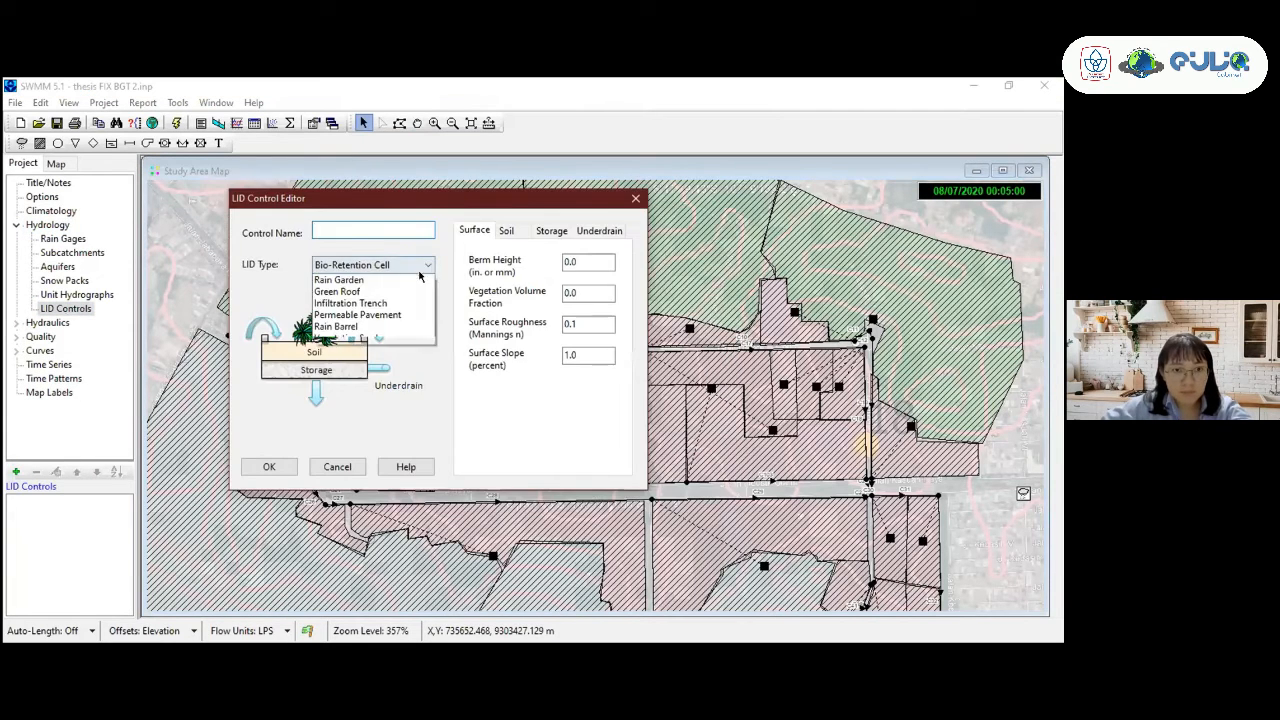
click(634, 199)
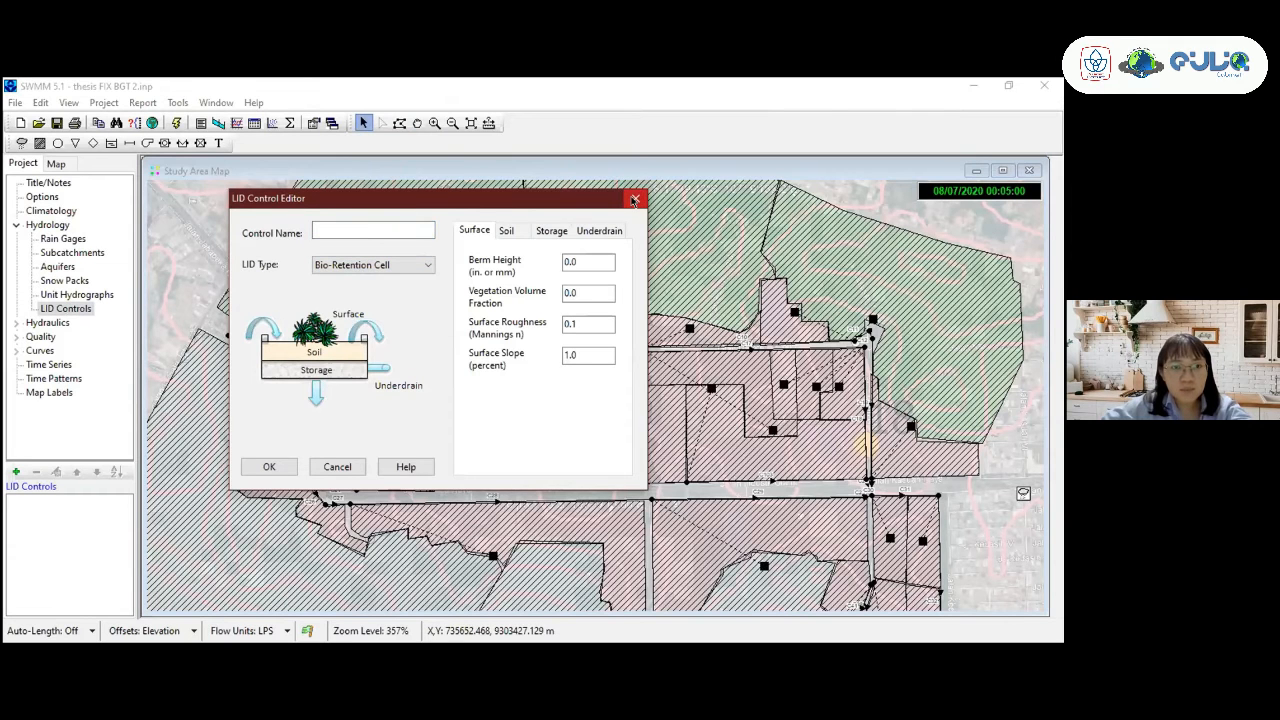
click(634, 200)
click(254, 103)
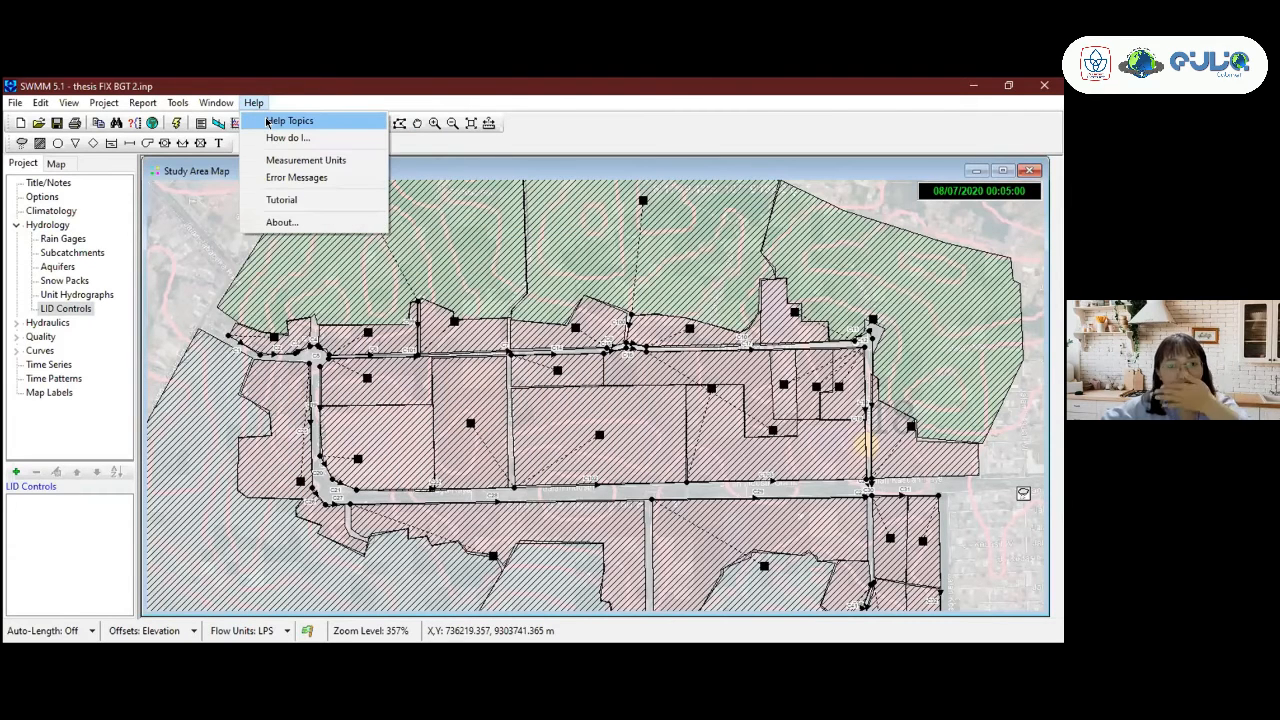
click(268, 122)
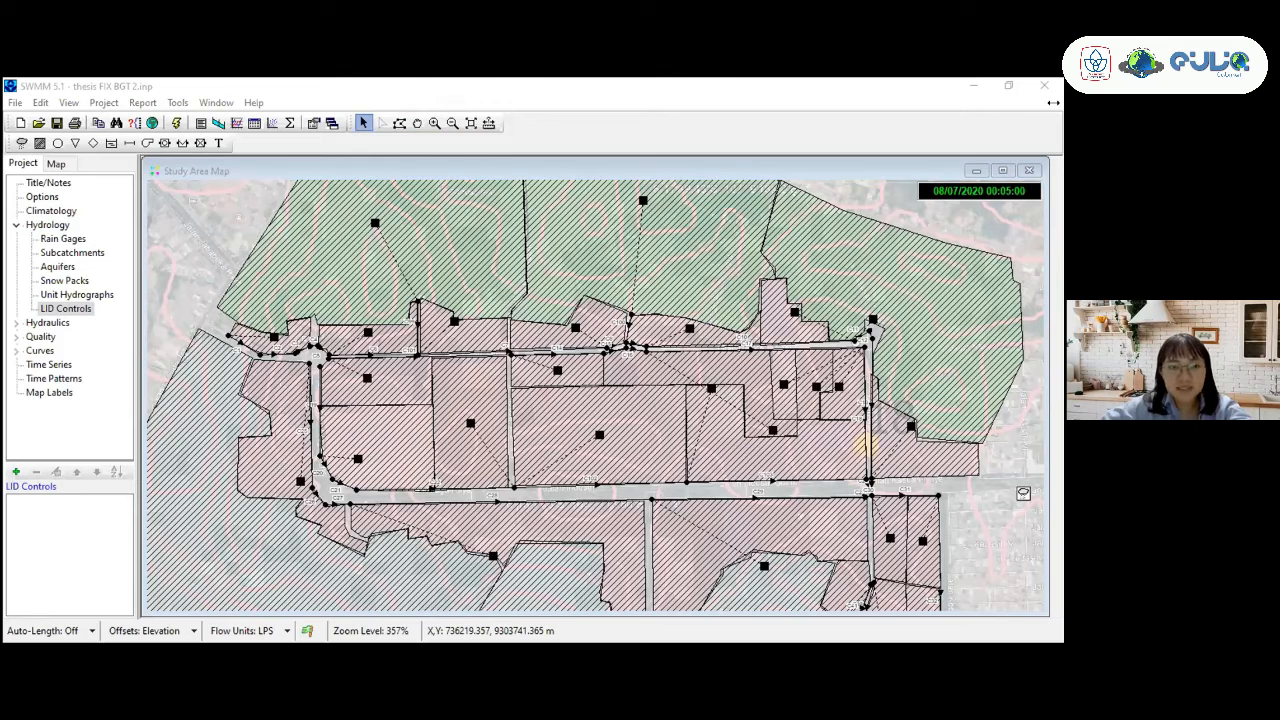
Step: Start a new LID control of type Rain Garden to examine its surface parameters and the other available LID types
click(14, 472)
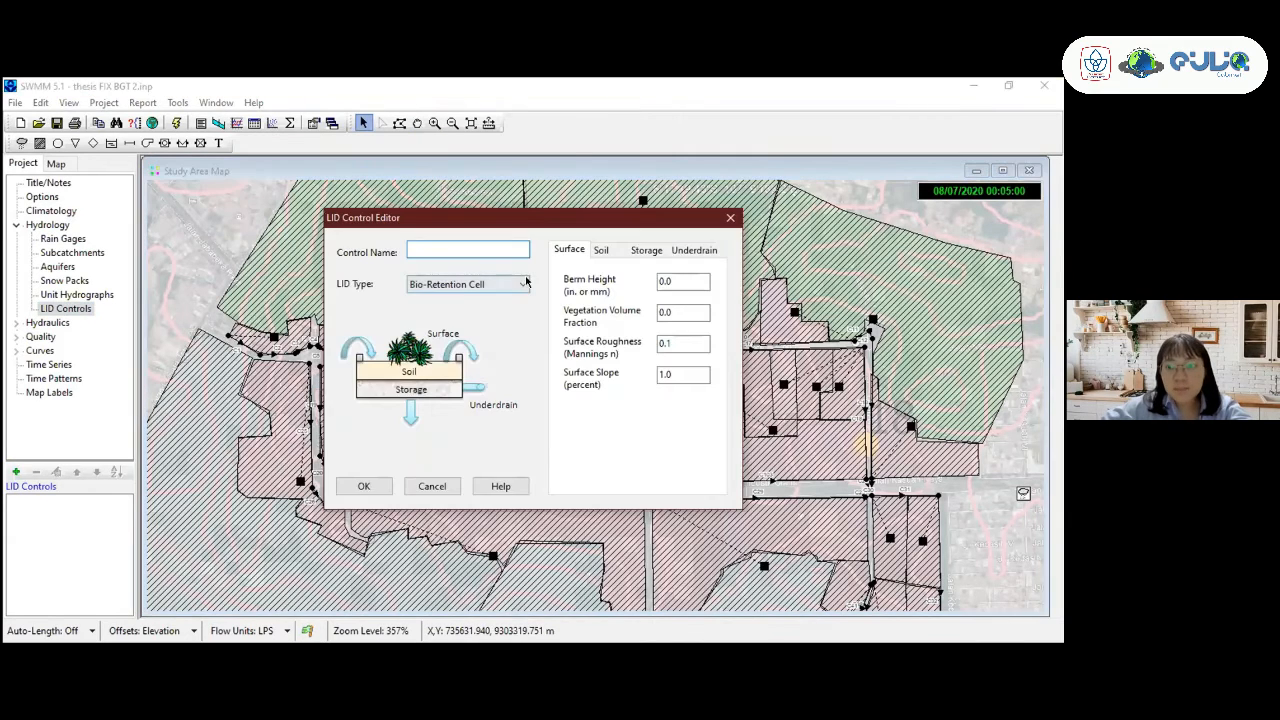
click(524, 286)
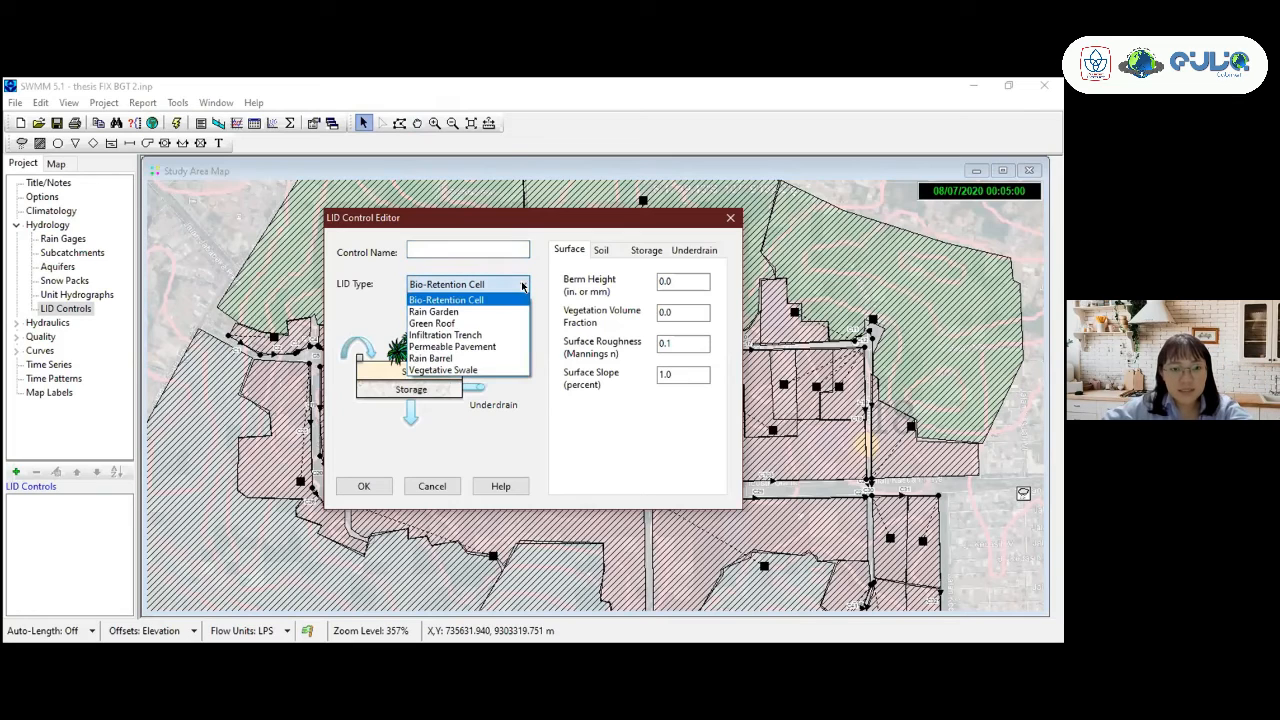
click(470, 311)
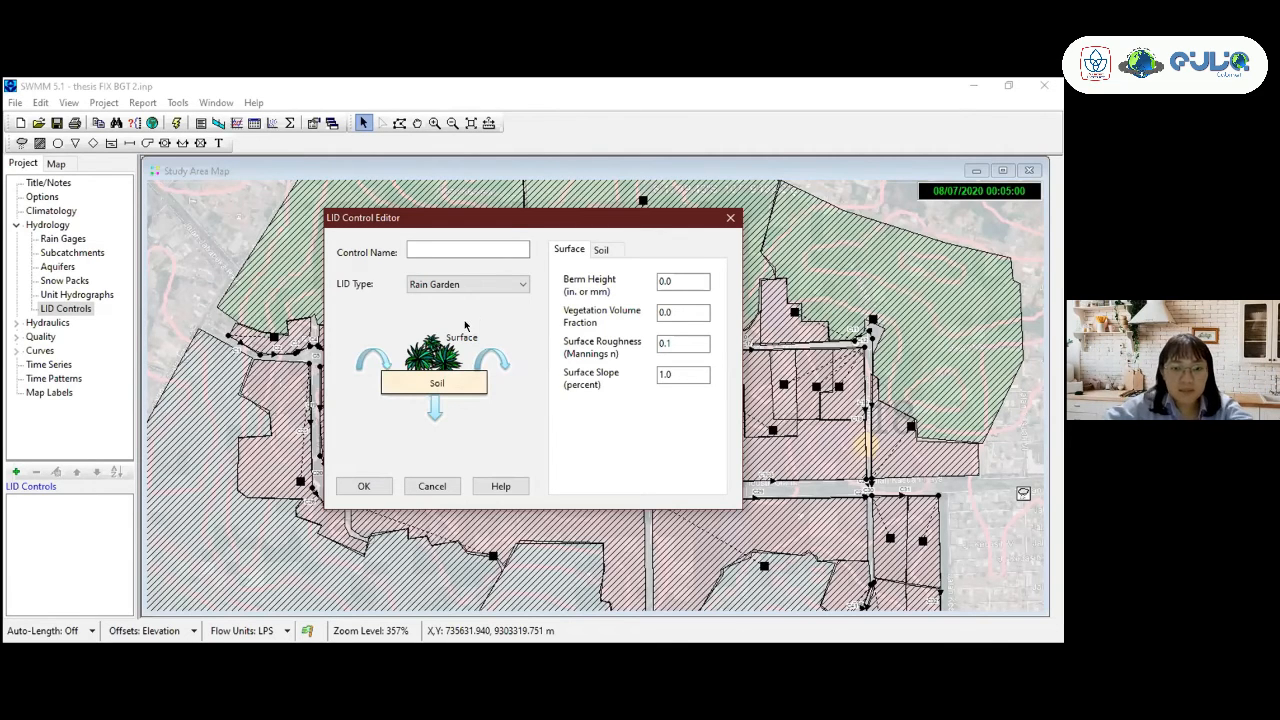
click(462, 288)
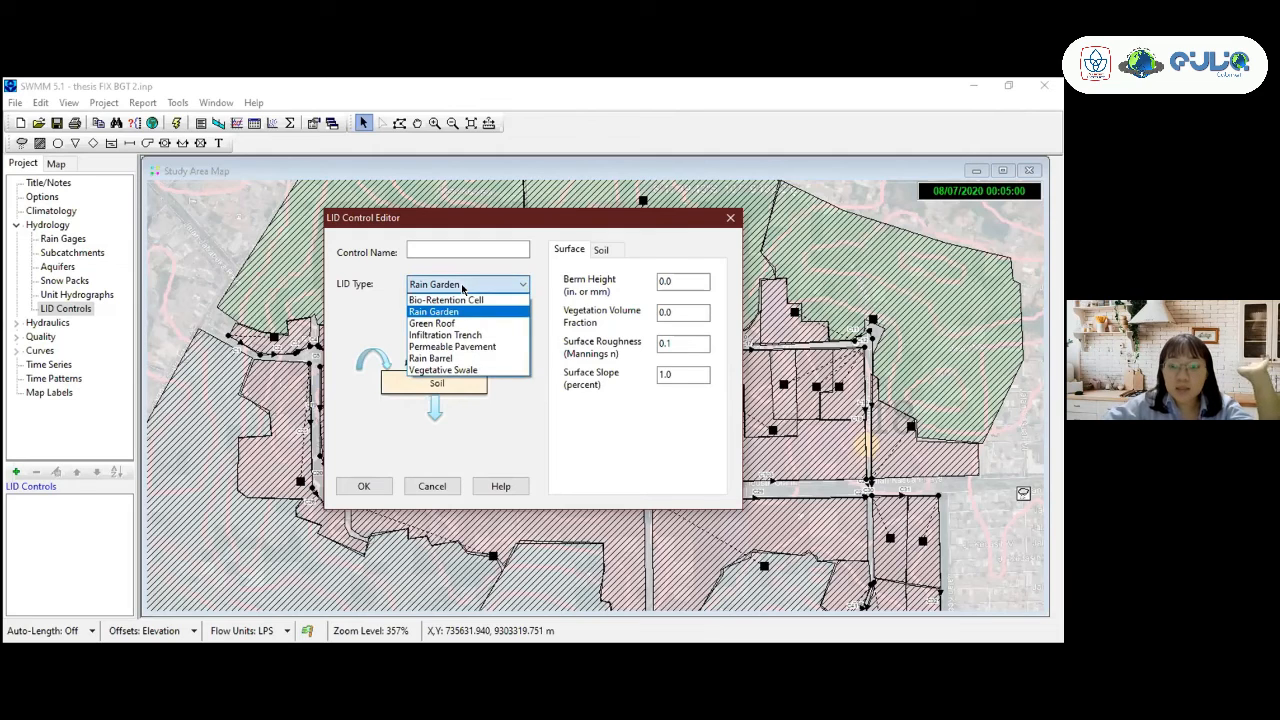
click(462, 288)
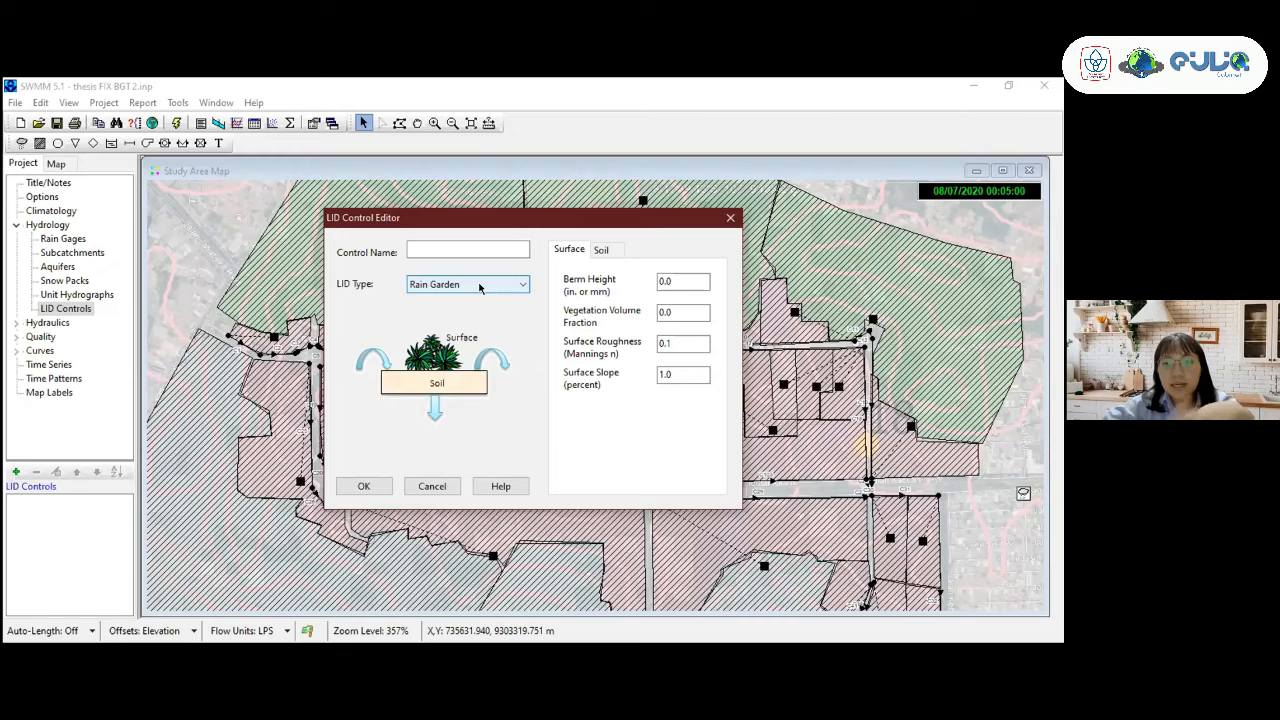
Step: Compare the Rain Barrel settings with the Rain Garden surface parameters, including its vegetation volume fraction
click(479, 286)
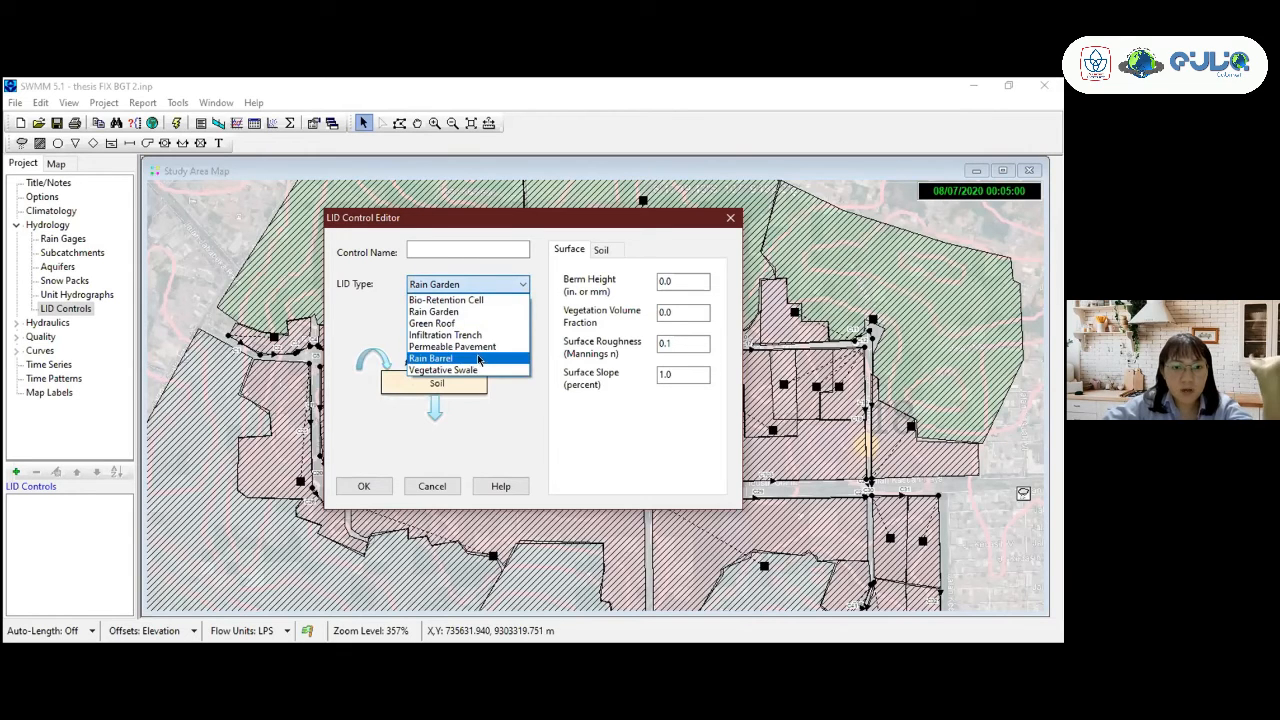
click(479, 359)
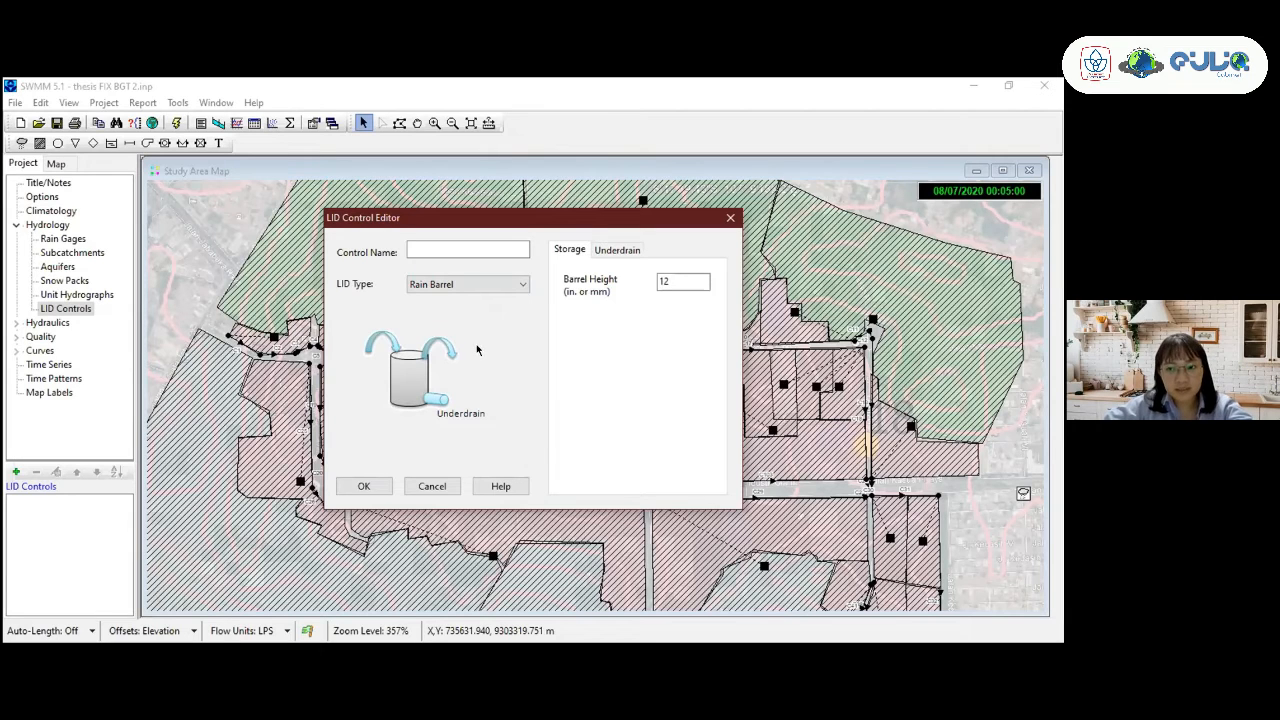
click(467, 286)
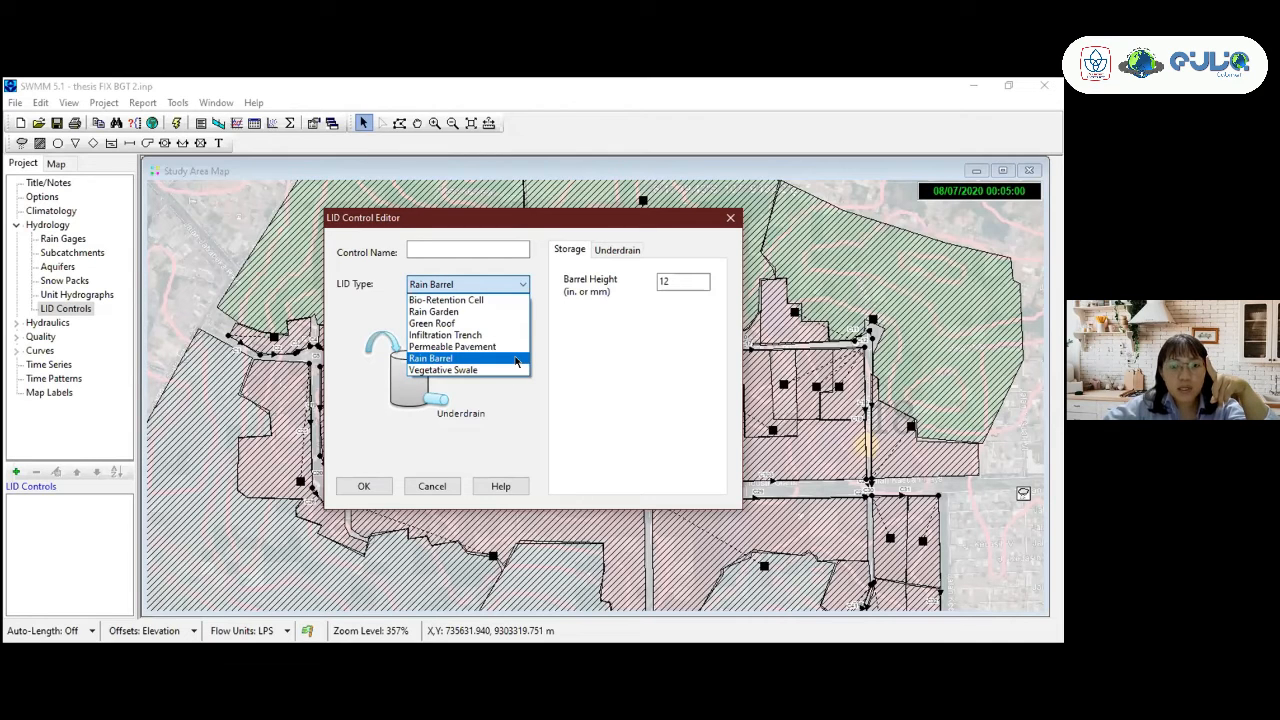
click(503, 313)
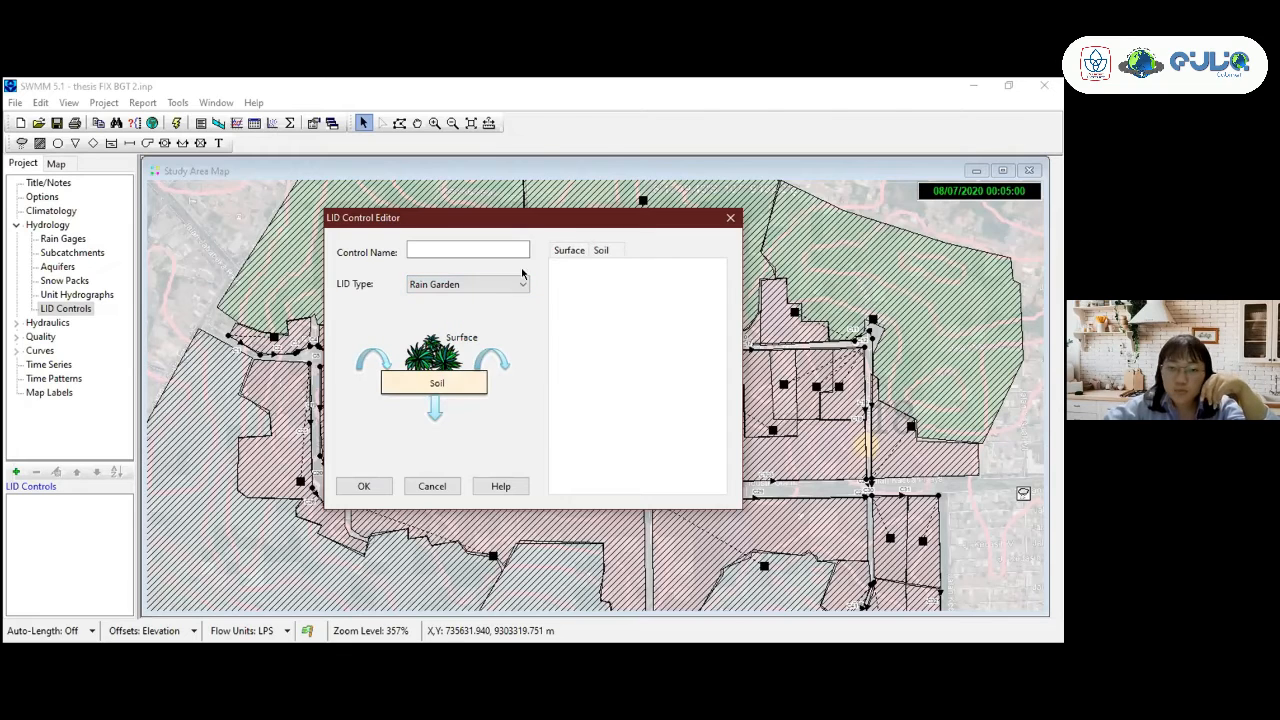
drag(557, 224, 467, 205)
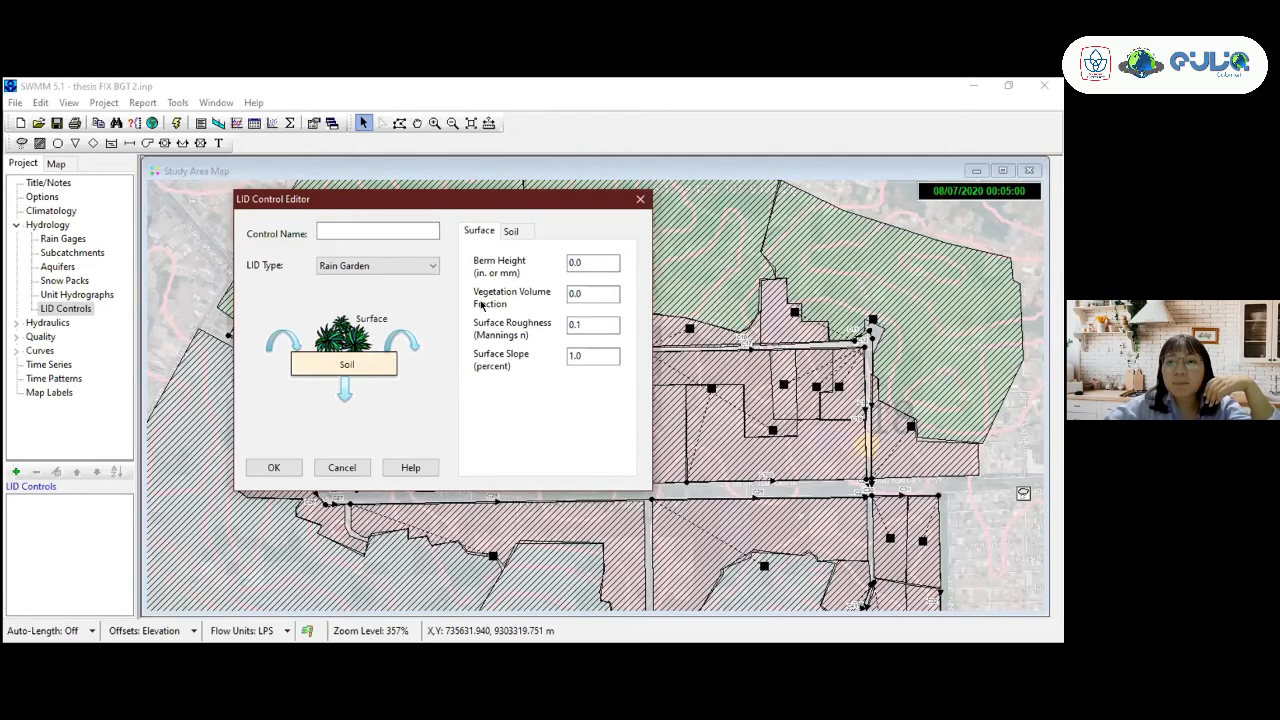
click(574, 293)
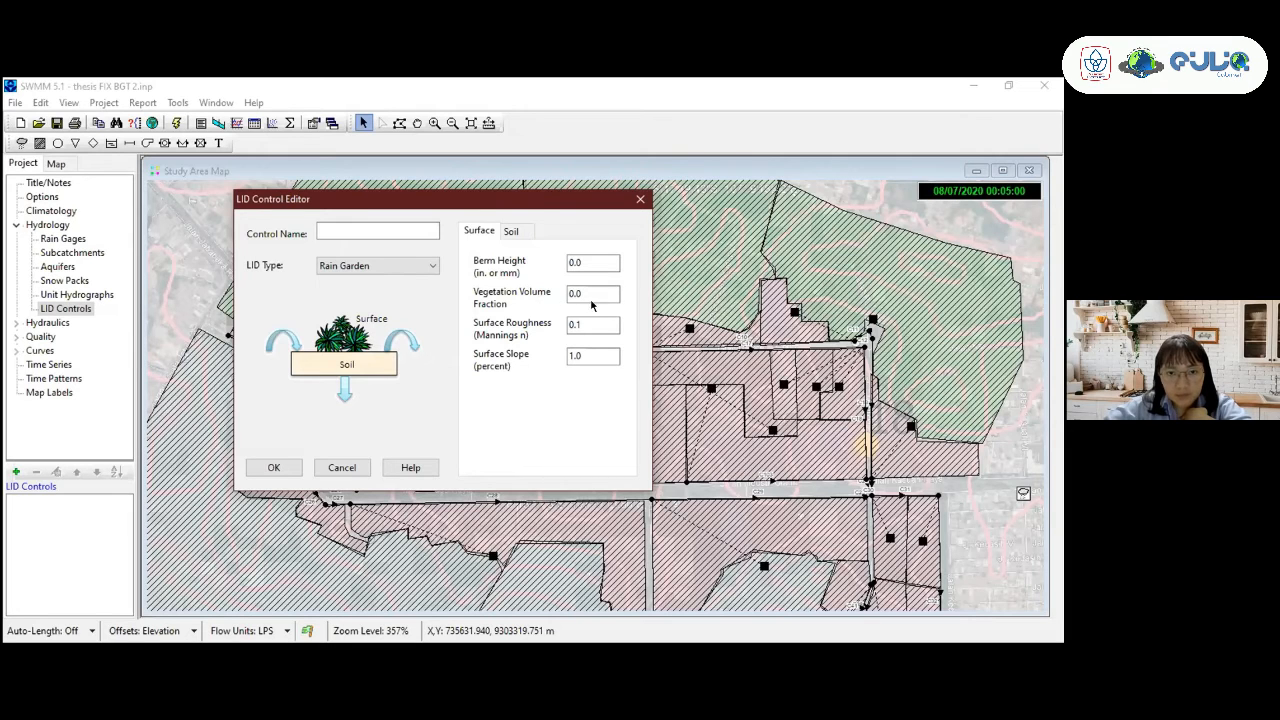
Step: Examine the Rain Barrel type's barrel height and underdrain parameters, and close the LID control editor without saving
click(404, 266)
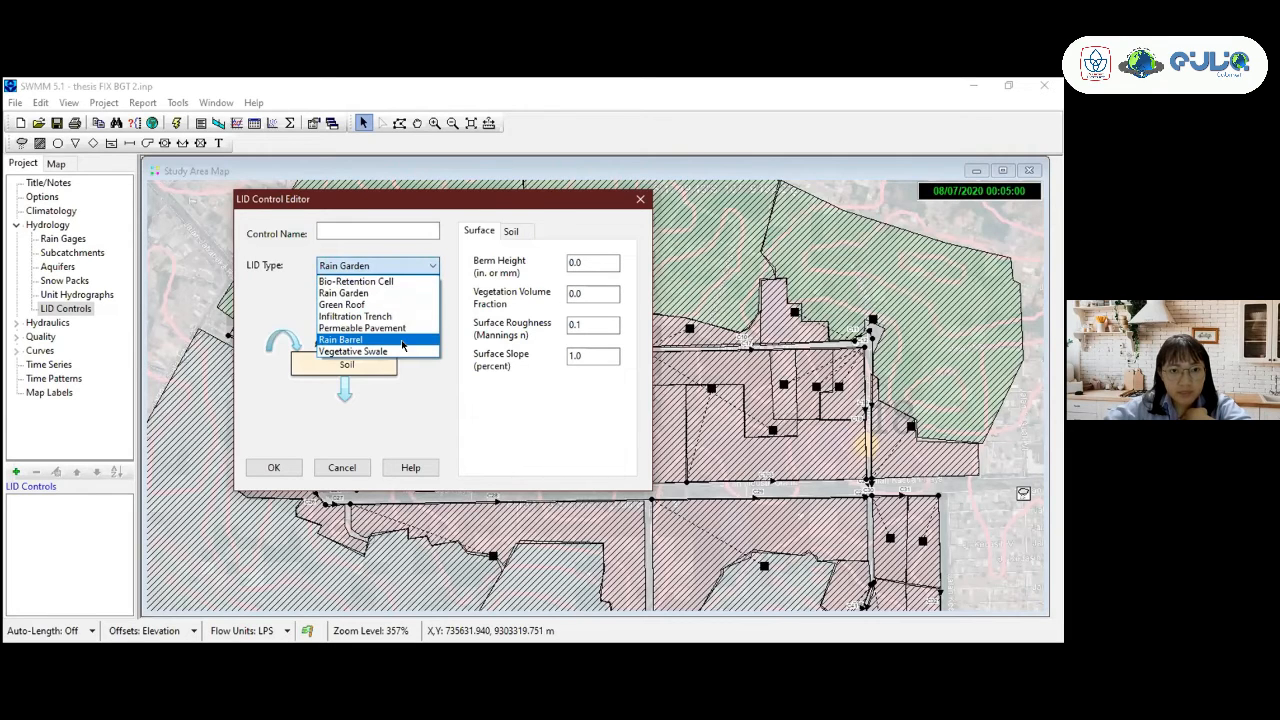
click(403, 340)
double_click(590, 262)
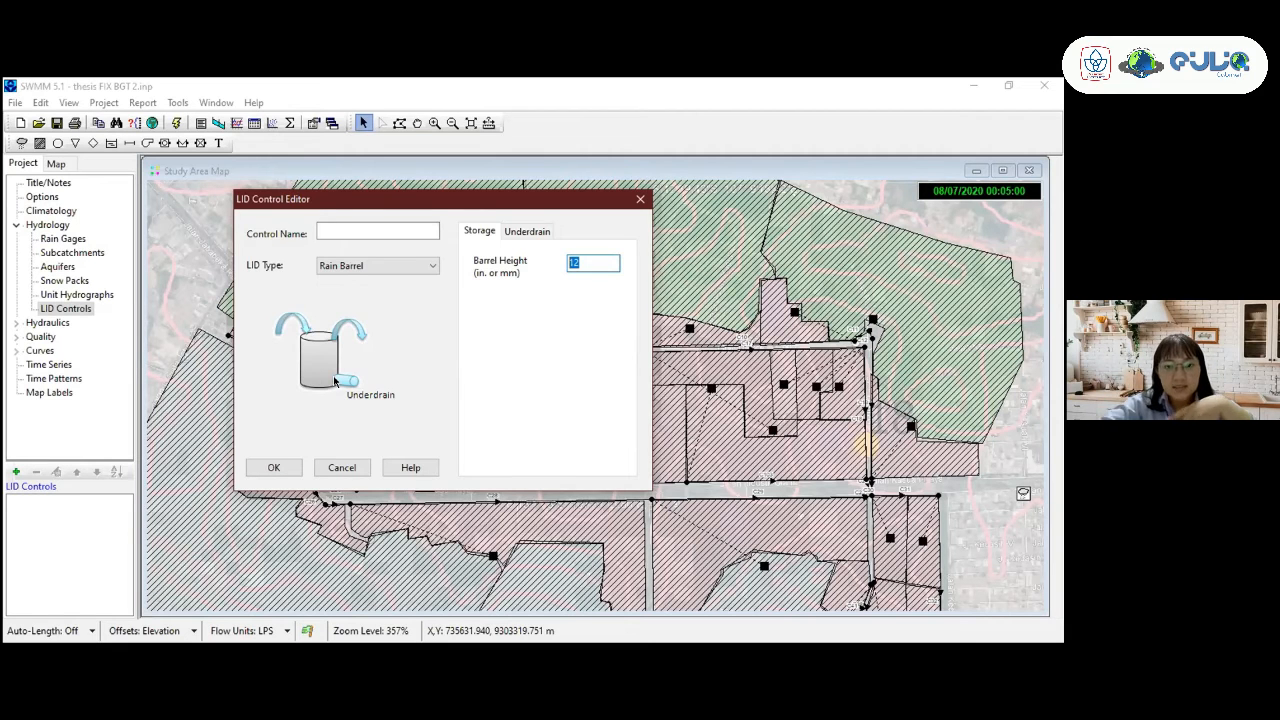
click(529, 232)
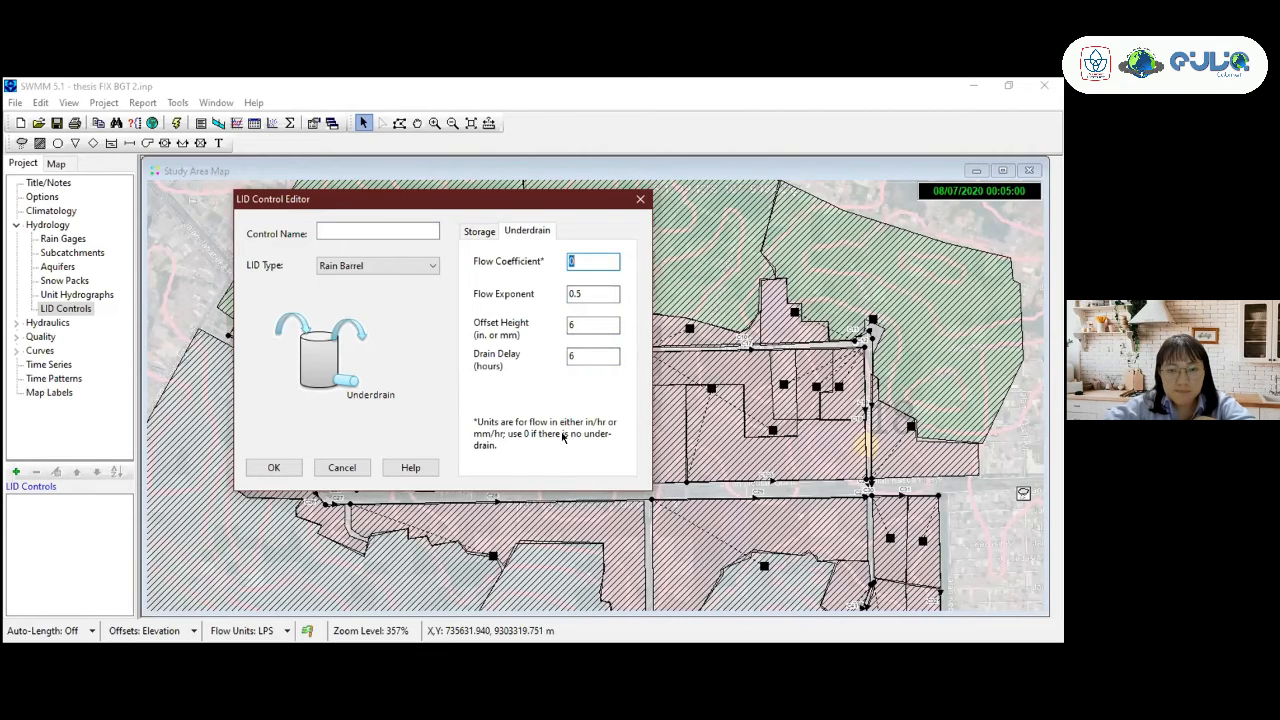
click(588, 294)
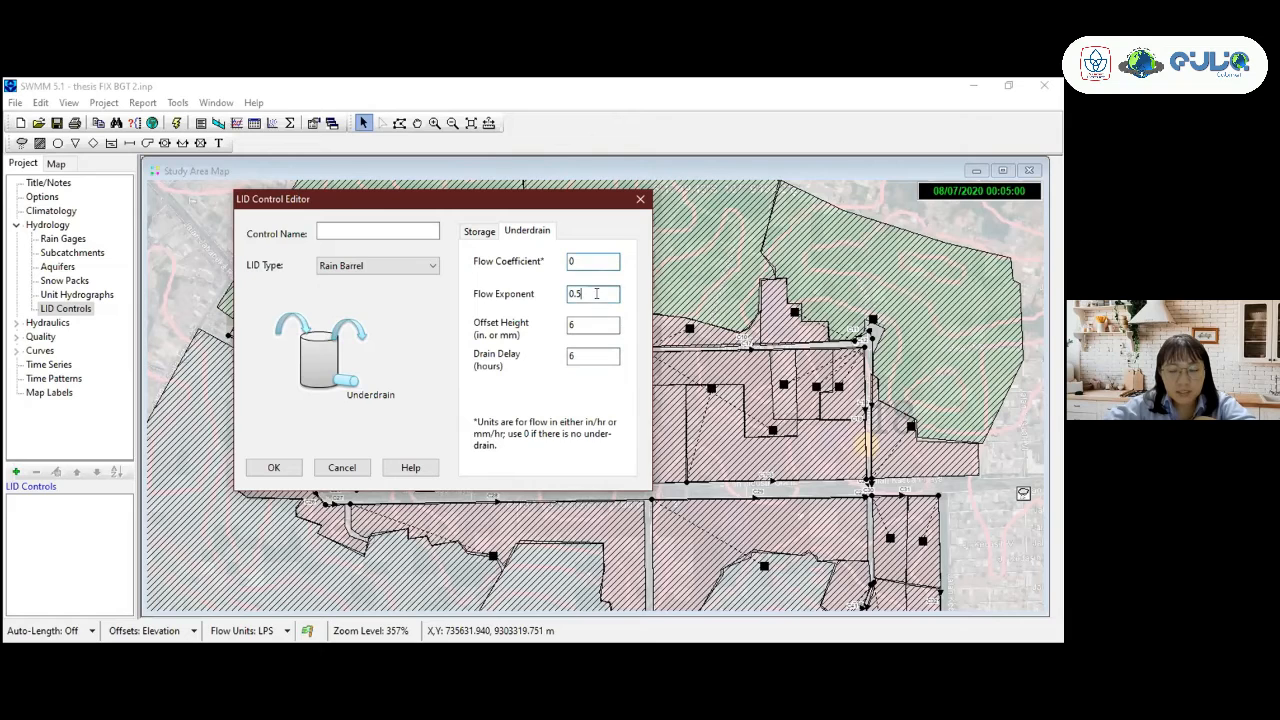
click(602, 324)
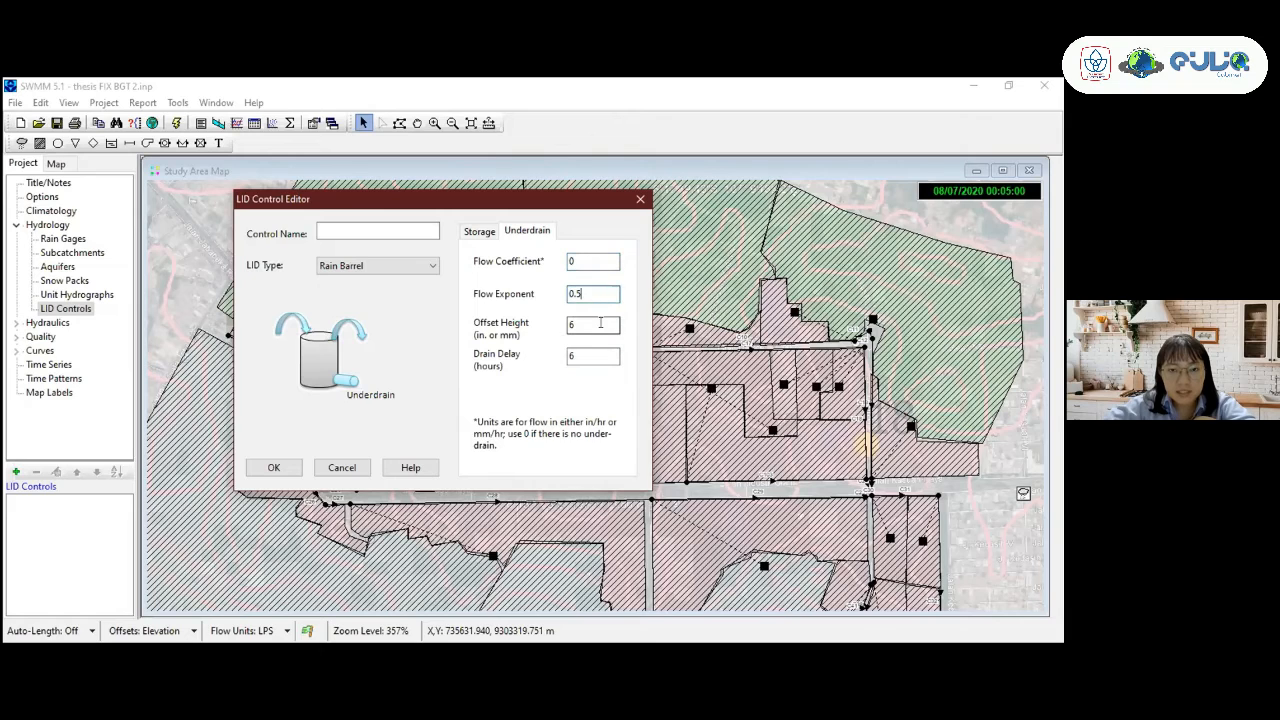
click(592, 294)
click(478, 231)
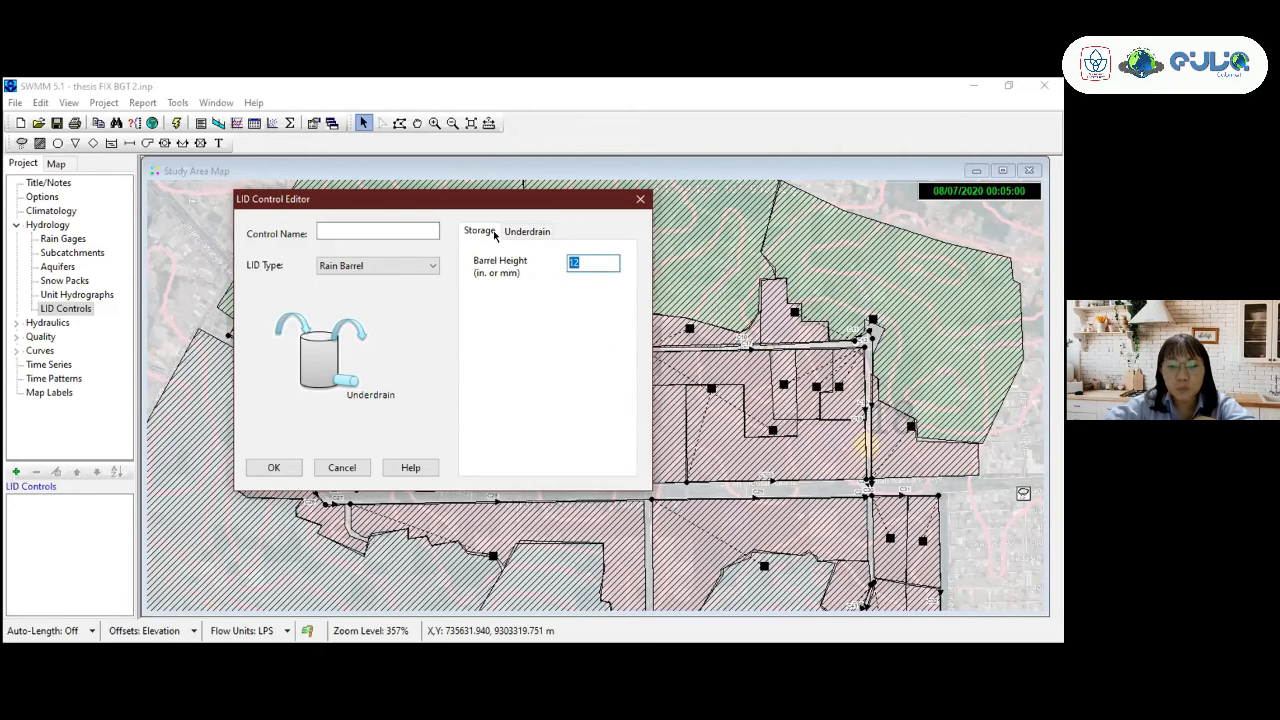
click(641, 201)
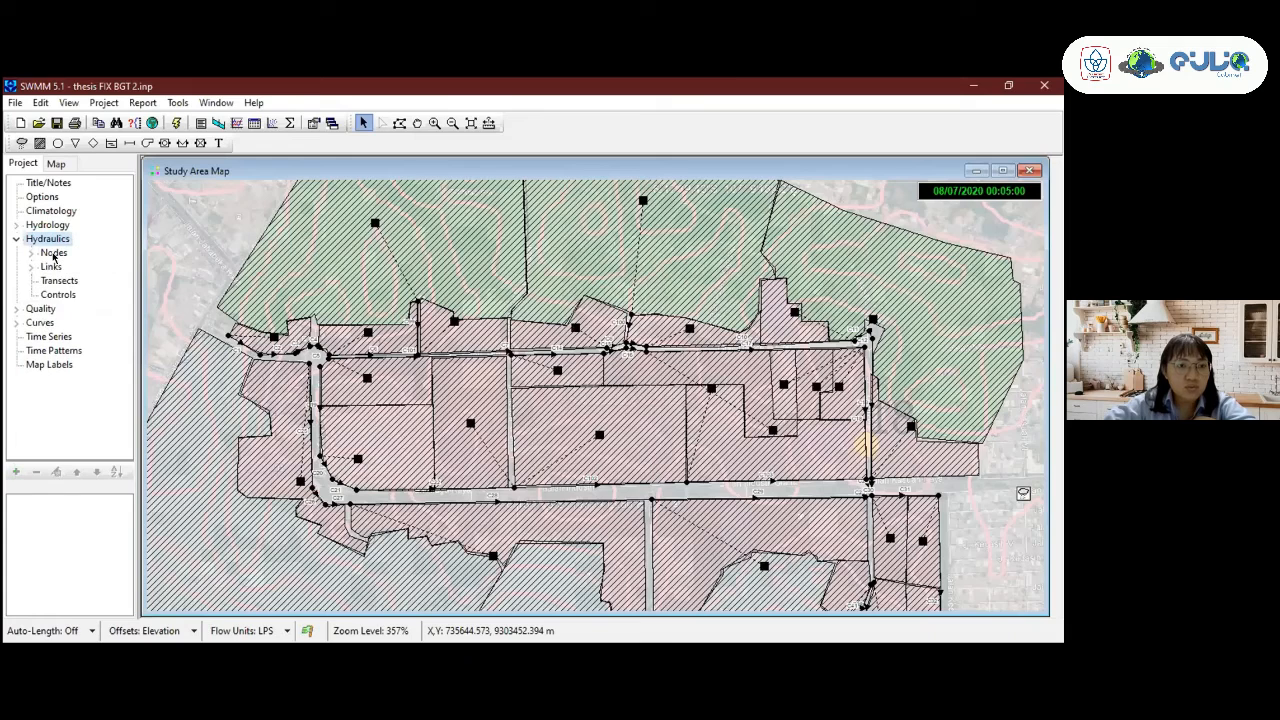
Step: Show the Pollutants list in the project's Quality category
click(42, 309)
click(66, 269)
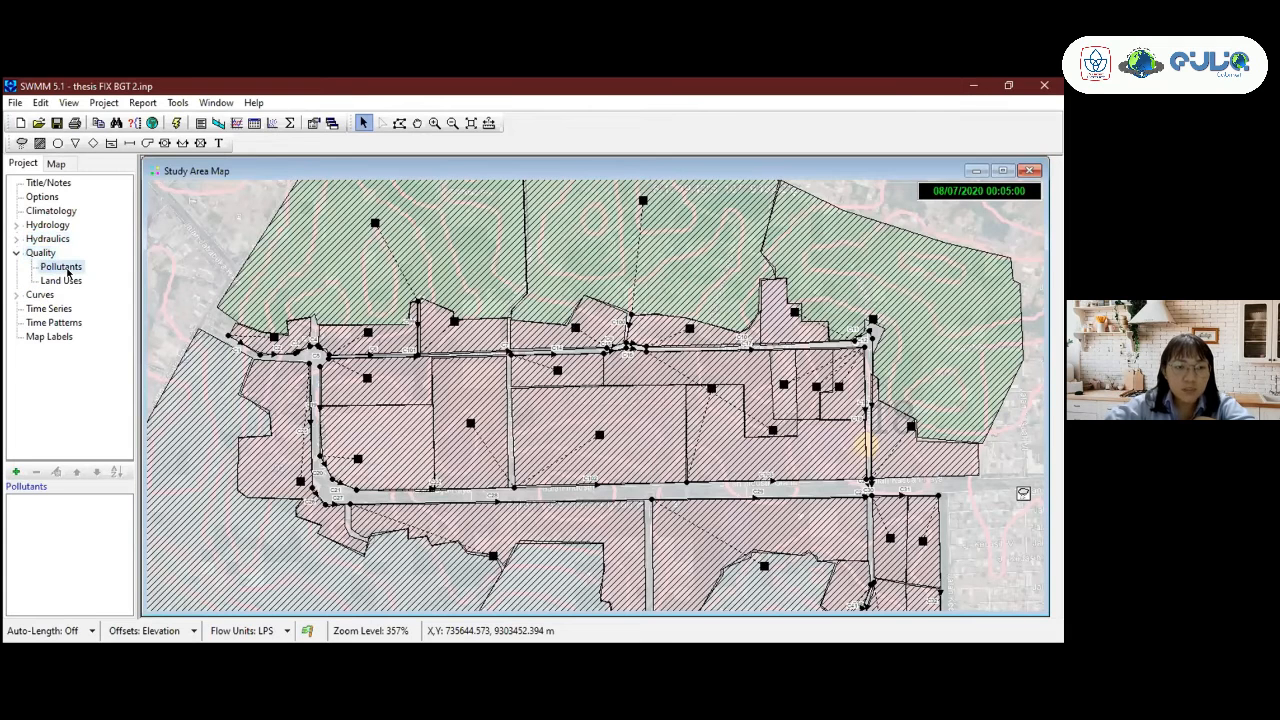
Step: Start a new pollutant to examine its concentration and decay properties, and close the Pollutant Editor without saving
click(16, 472)
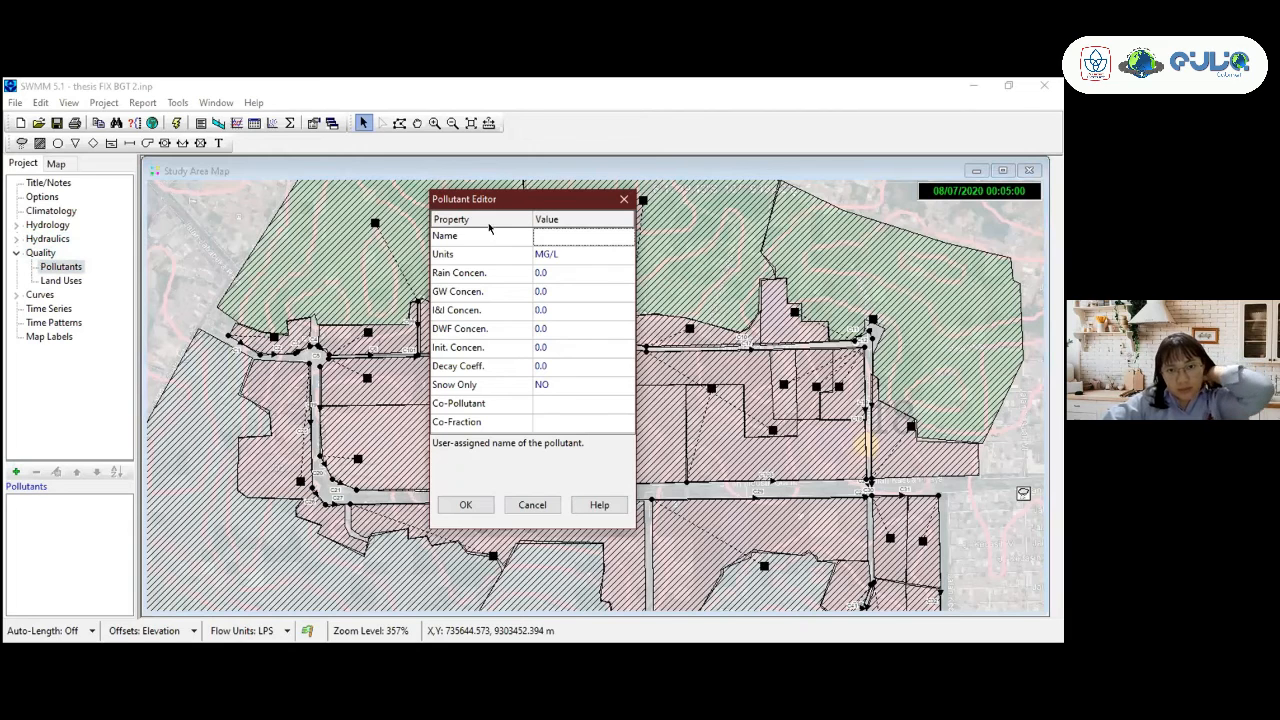
click(622, 201)
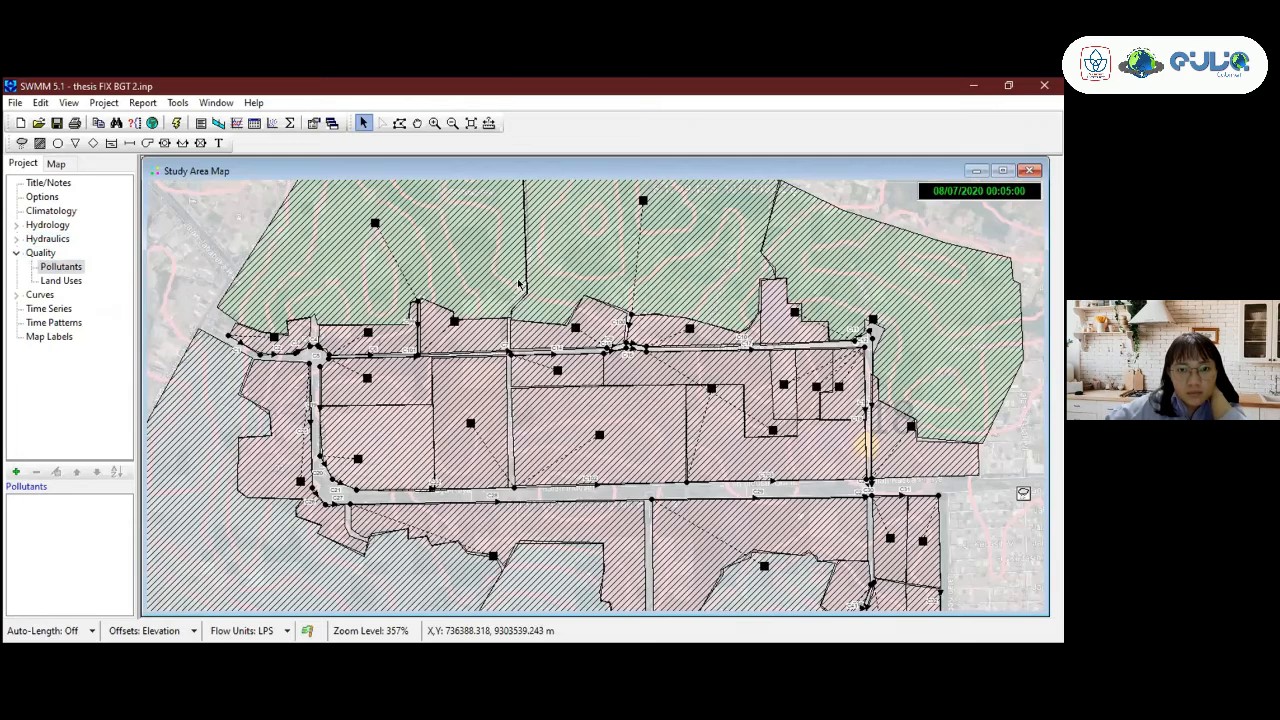
Step: Open the property editor of subcatchment SUB1 in the northern green area of the study map
click(417, 122)
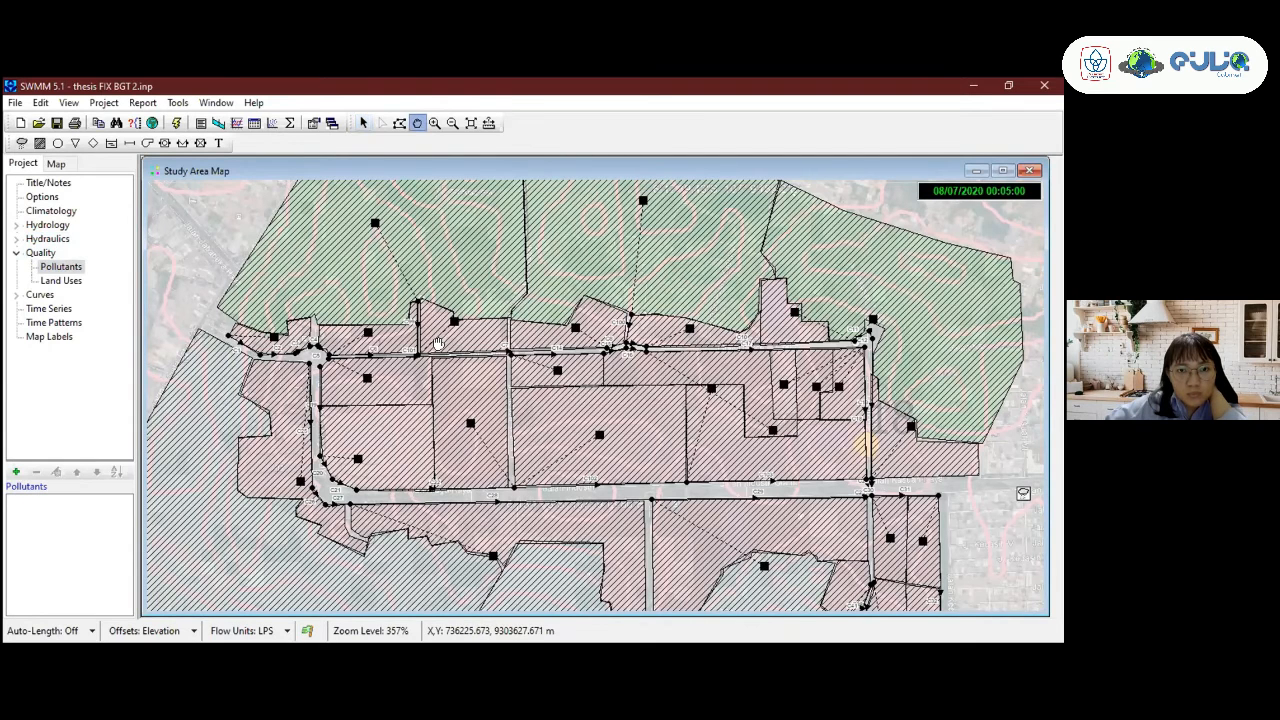
drag(438, 329, 438, 343)
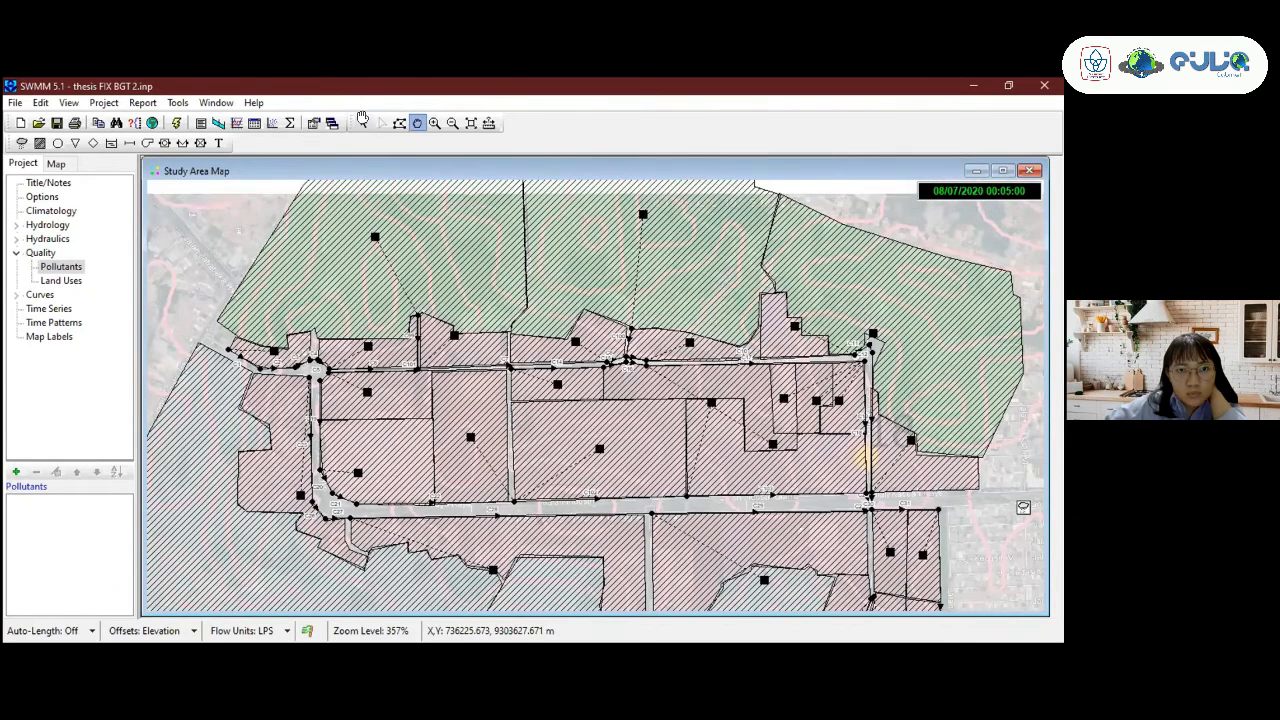
drag(413, 283, 416, 379)
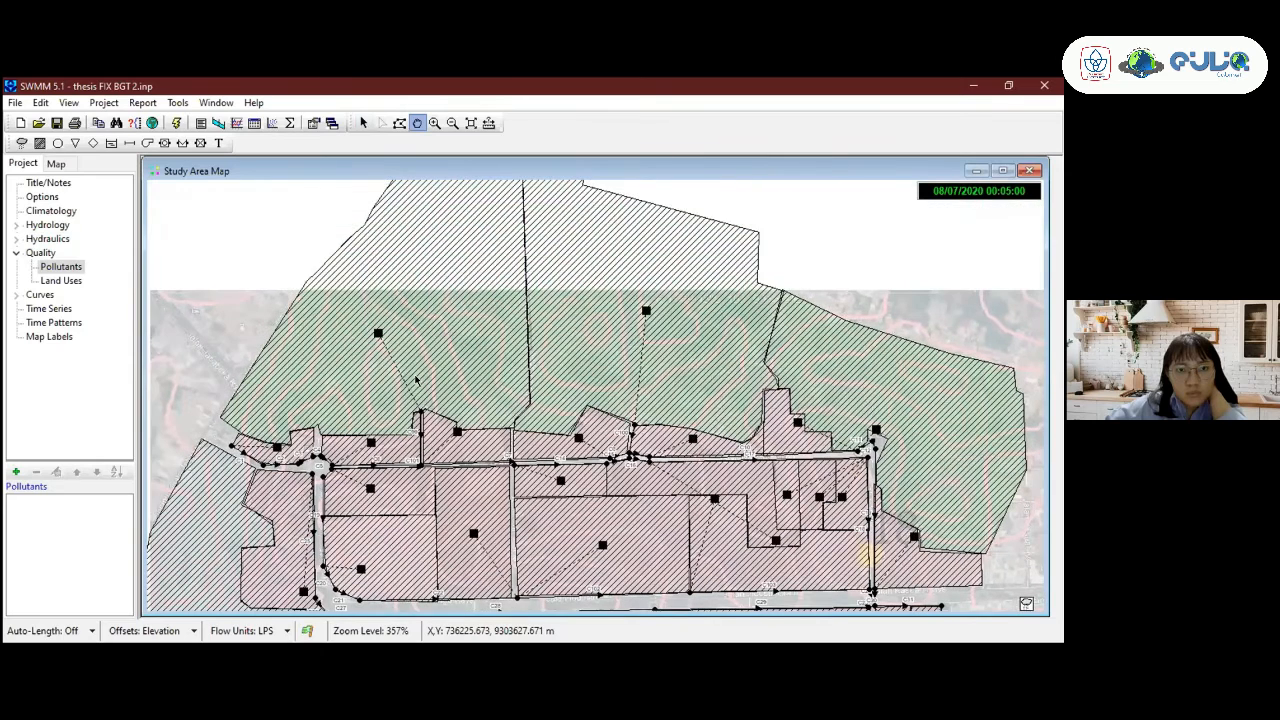
key(Escape)
click(378, 333)
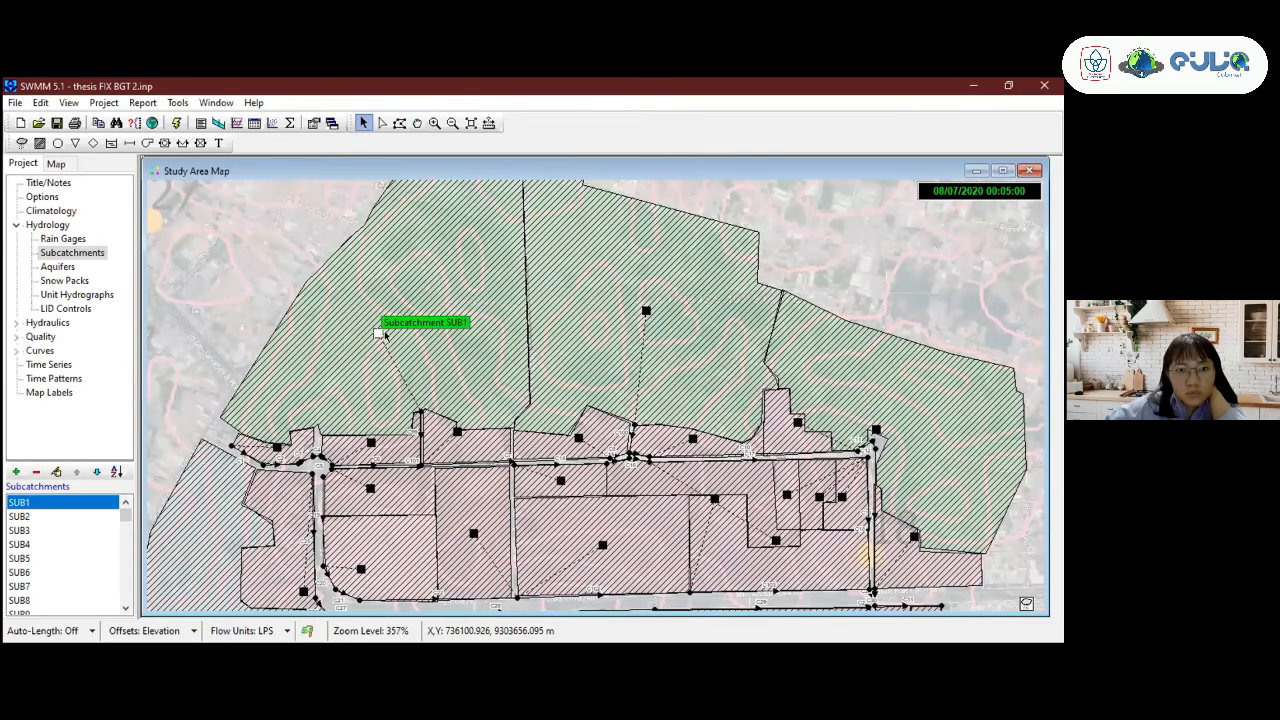
double_click(609, 232)
drag(650, 212, 488, 212)
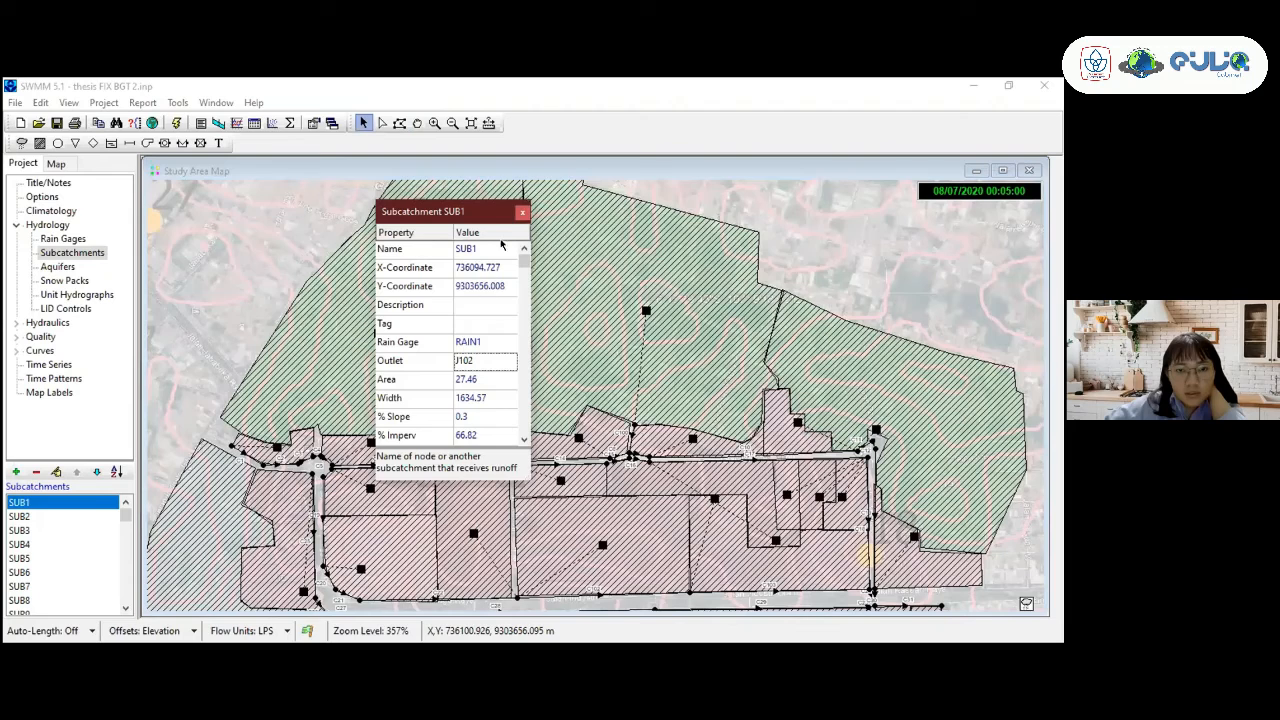
Step: Review subcatchment SUB1's properties from Outlet down to its LID Controls and Land Uses assignments
key(Down)
key(Down)
key(Down)
key(Down)
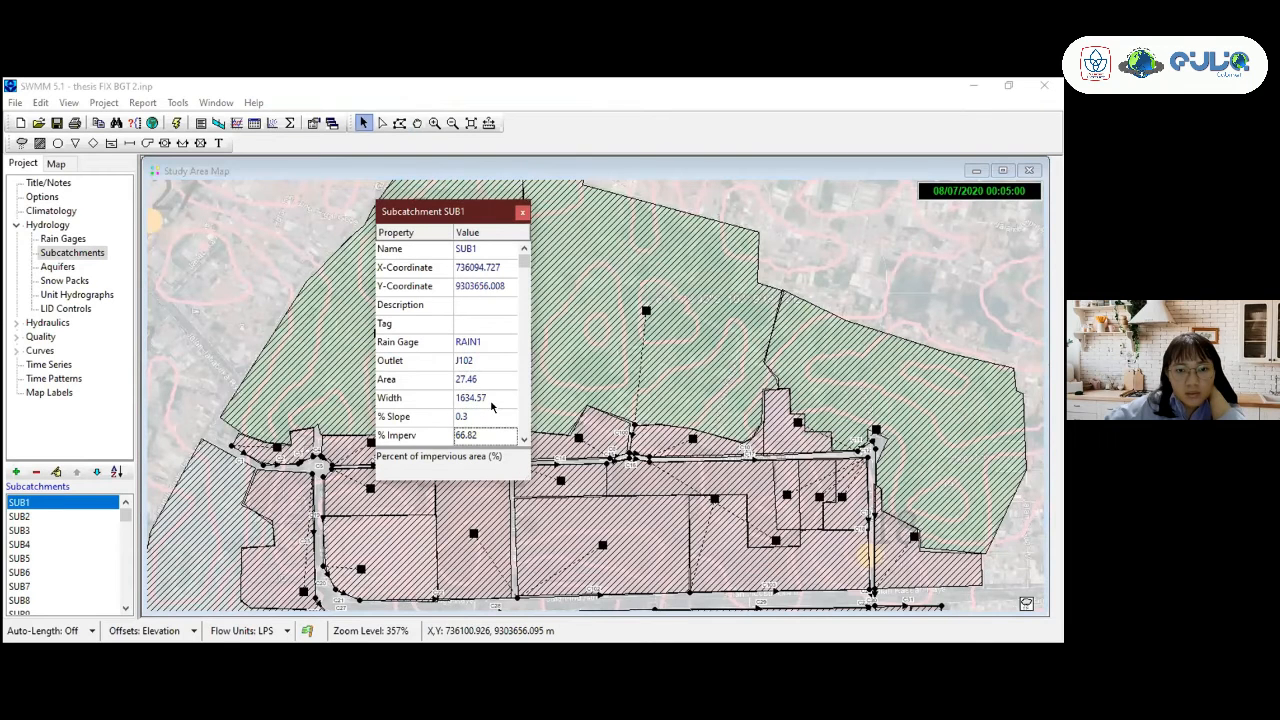
key(Down)
key(Down)
key(Down)
key(Down)
key(Down)
key(Down)
key(Down)
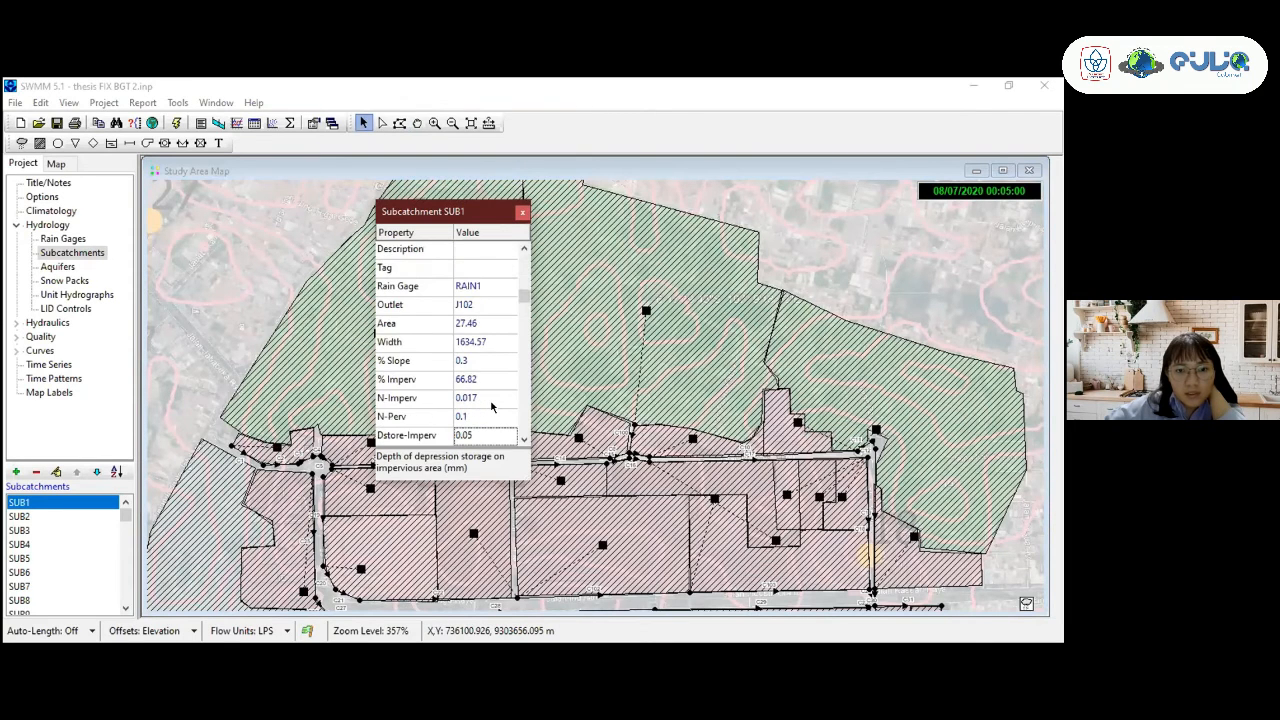
key(Down)
key(Down)
key(Down)
key(Down)
key(Down)
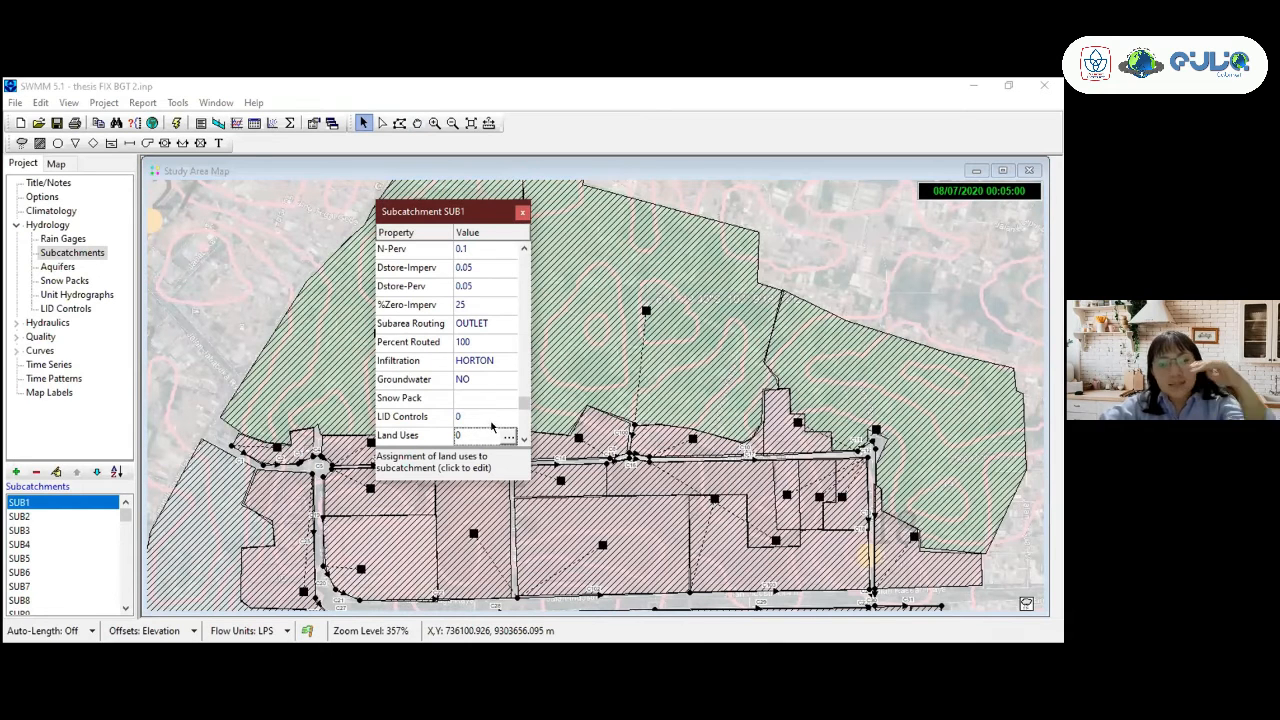
Step: Examine the LID usage settings for subcatchment SUB1, including unit area and number of units, and close everything without saving
click(496, 417)
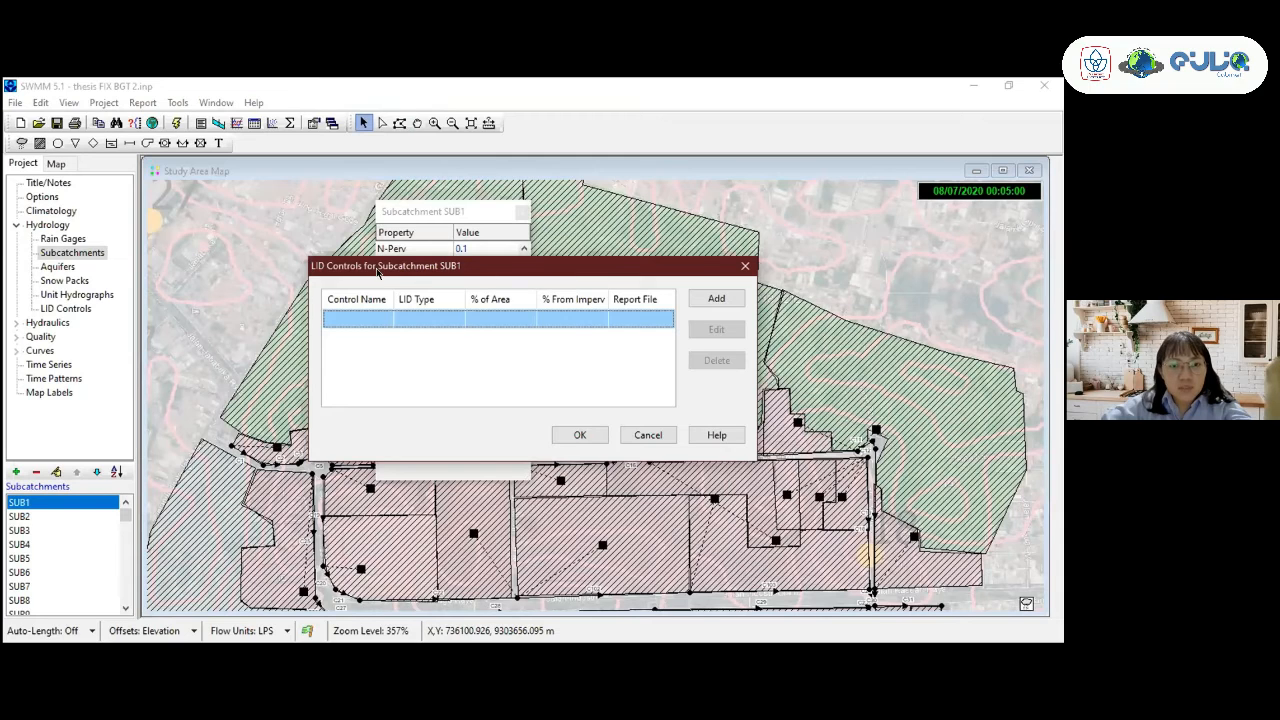
drag(361, 261, 172, 211)
click(530, 249)
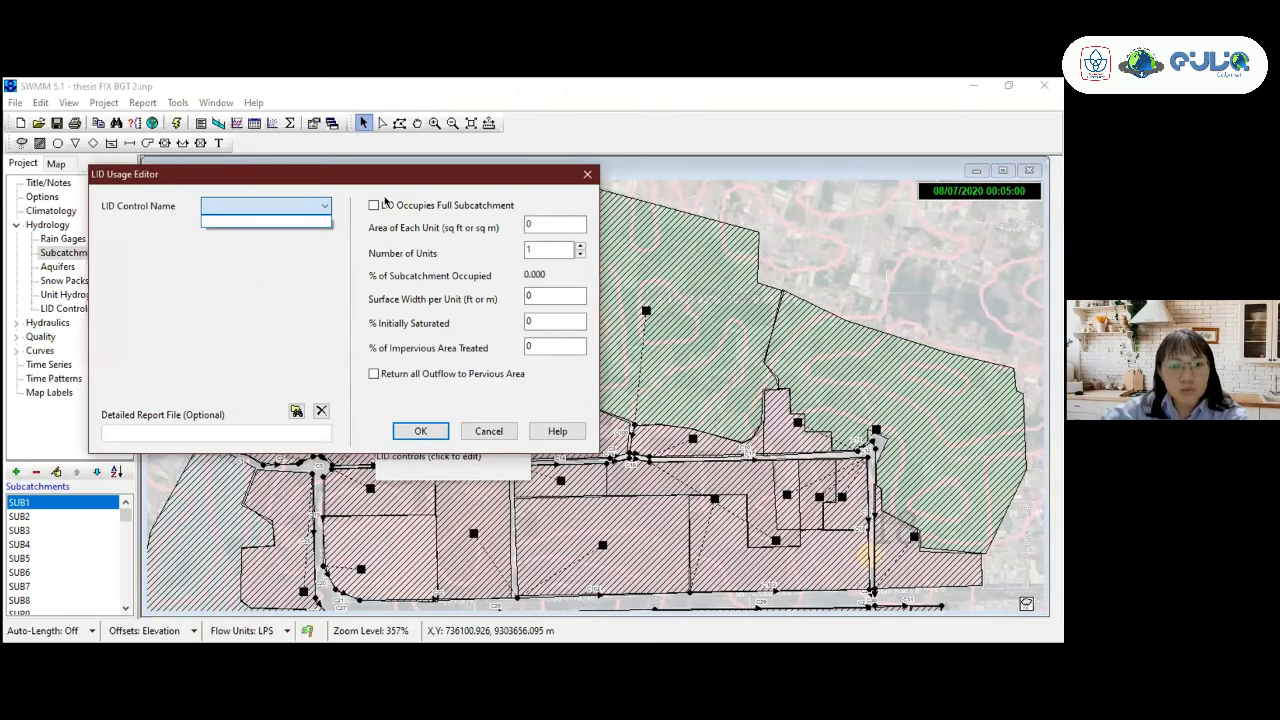
click(542, 228)
click(541, 224)
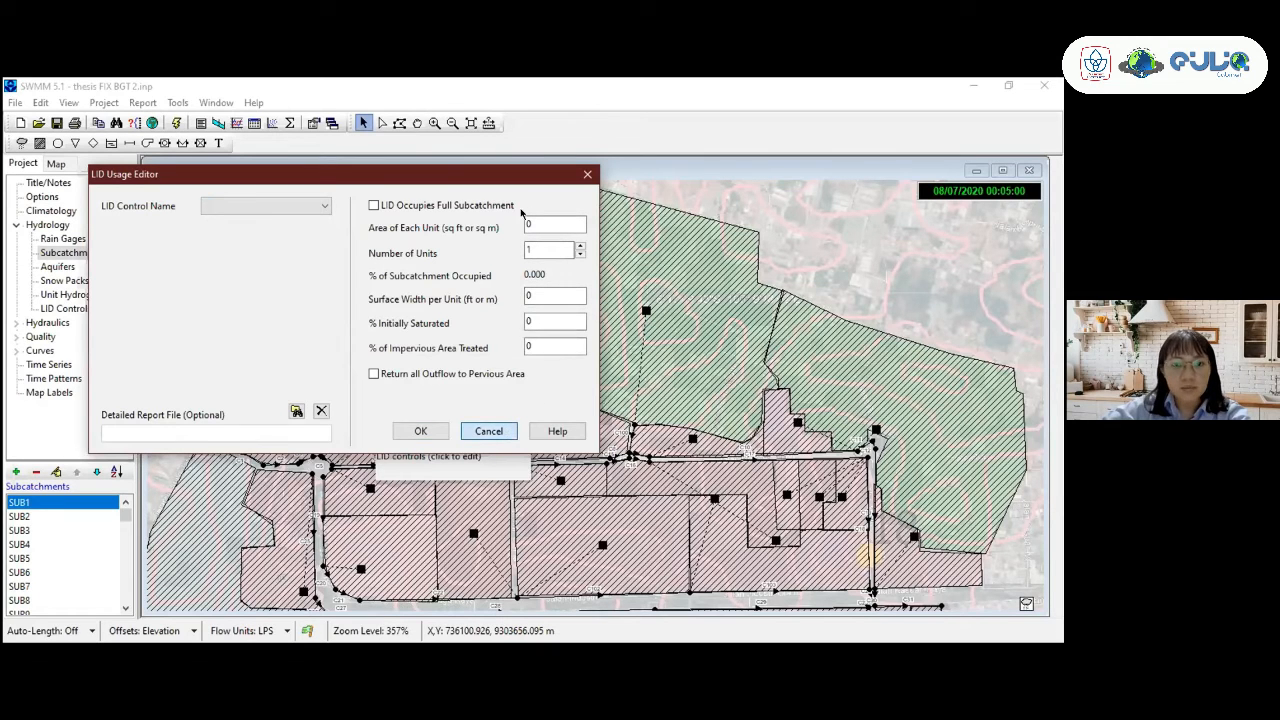
key(Escape)
key(Escape)
key(Escape)
Step: Start a new blank project without saving the current simulation results
scroll(57, 535, down, 3)
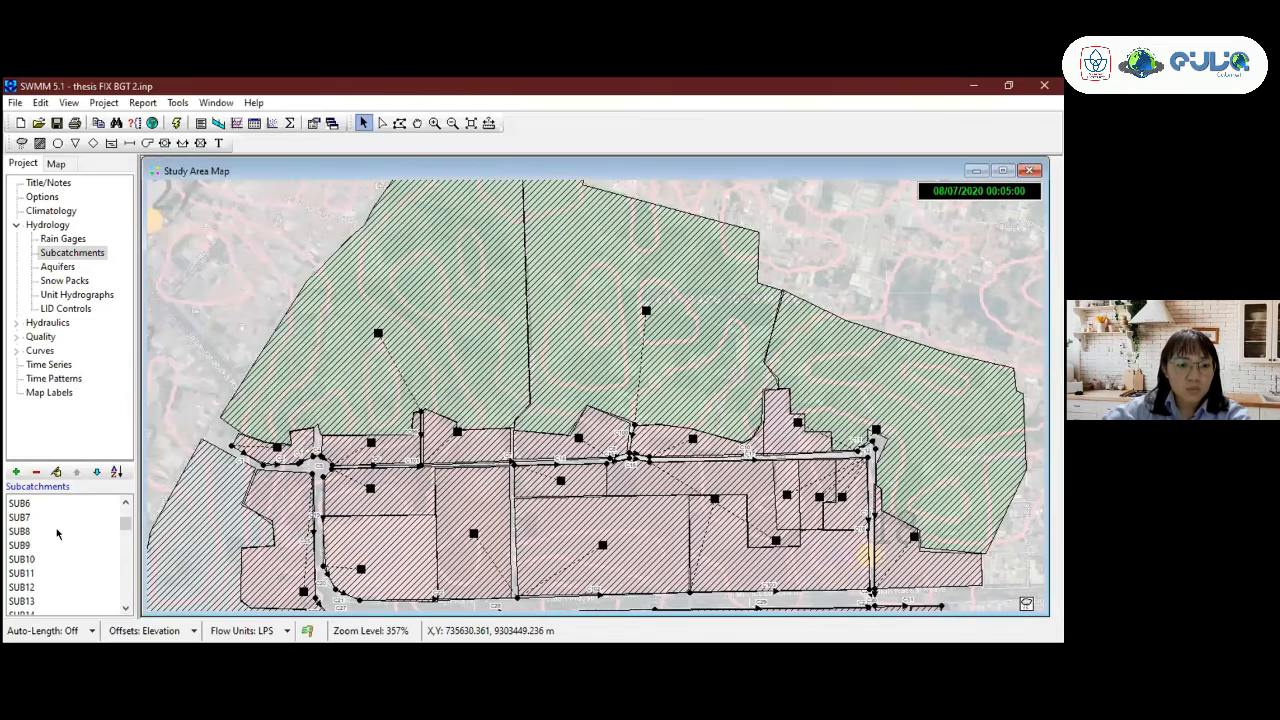
scroll(58, 541, up, 3)
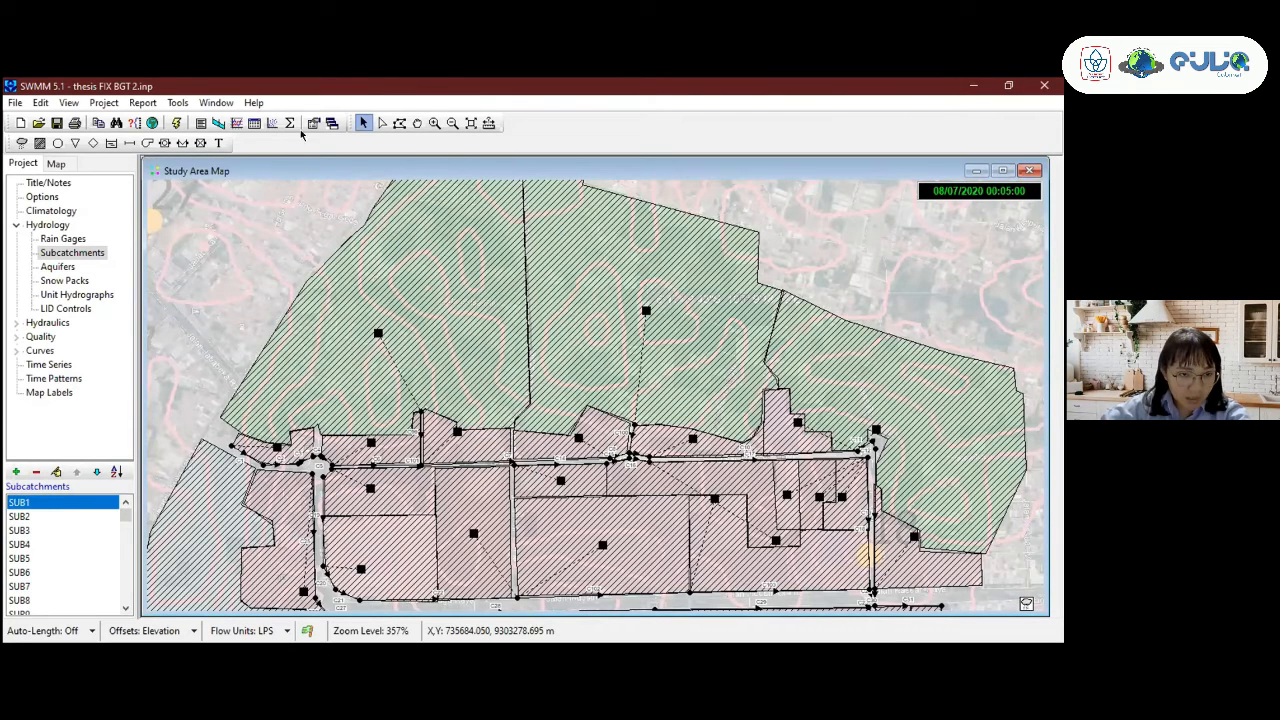
click(38, 123)
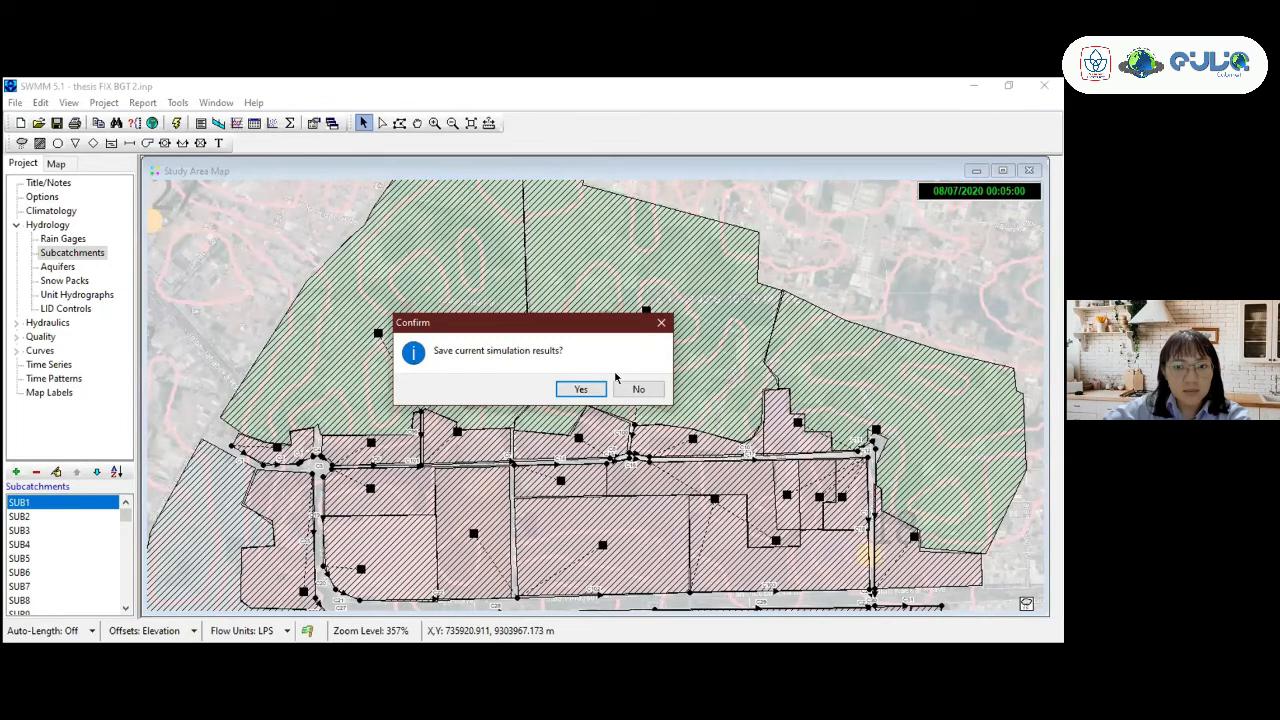
click(622, 390)
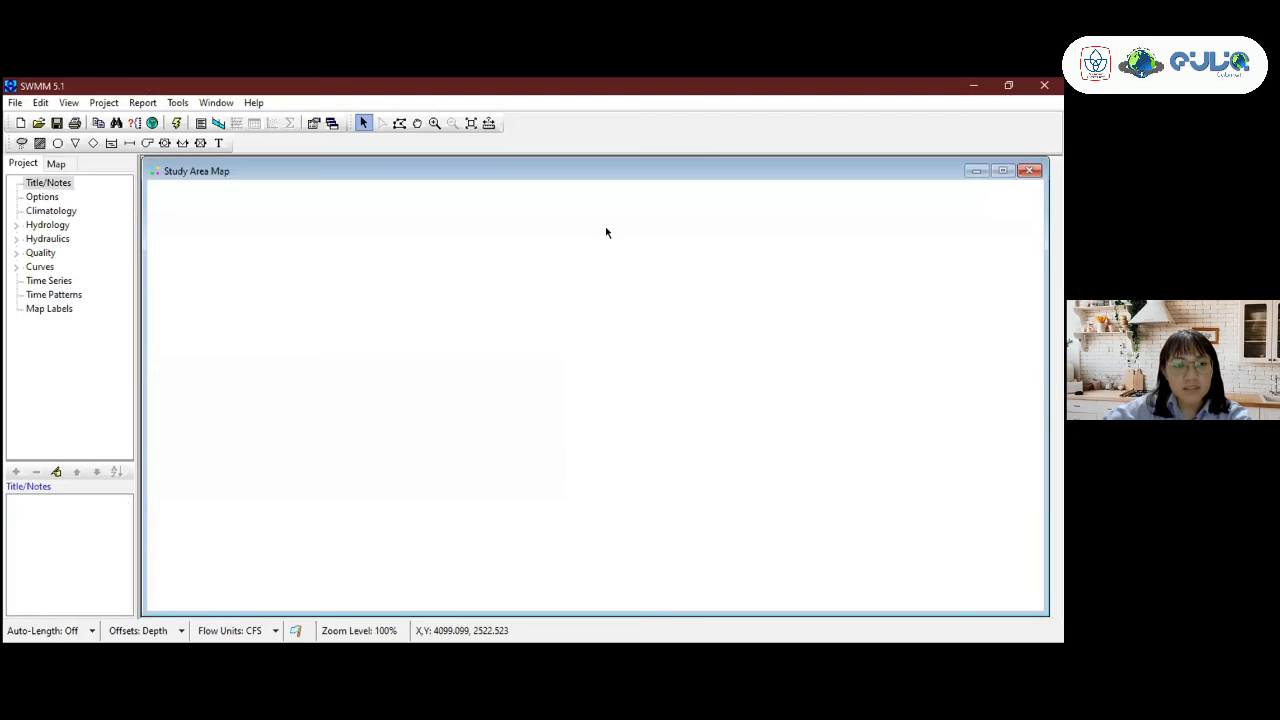
Step: Examine the blank project's Auto-Length, Offsets and Flow Units options without changing them
click(78, 631)
click(80, 631)
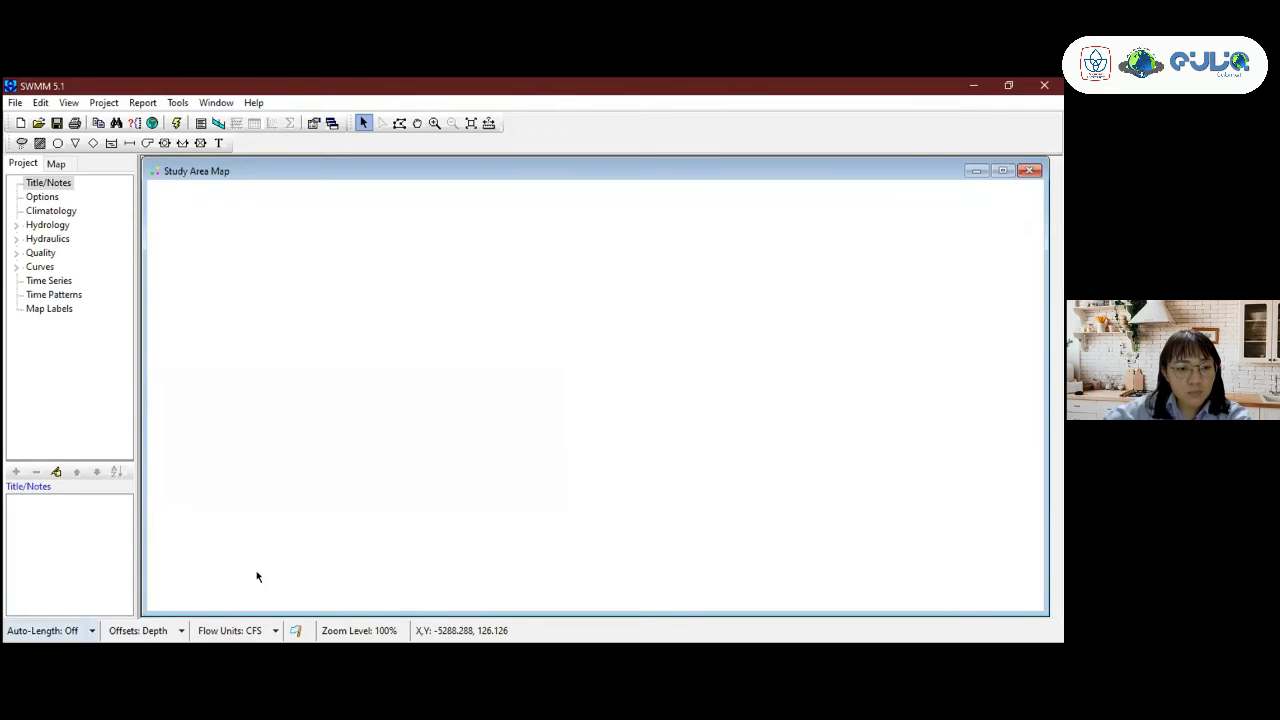
click(181, 632)
click(181, 632)
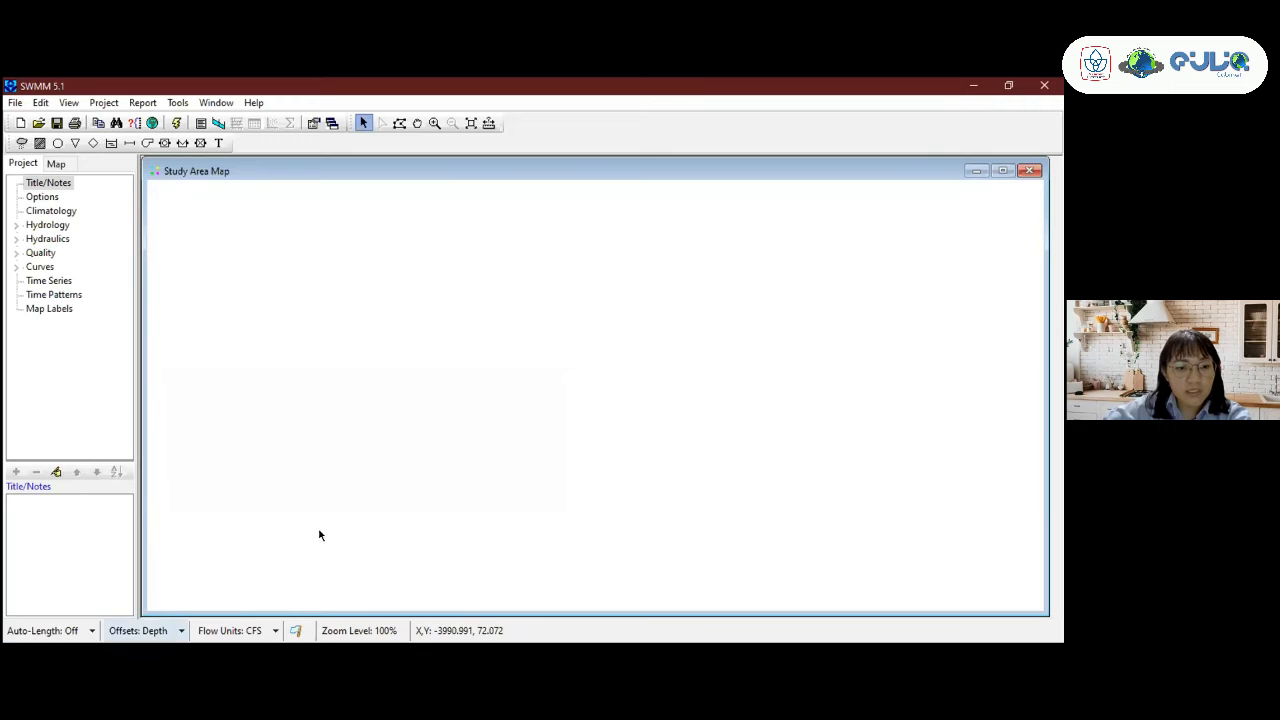
click(275, 631)
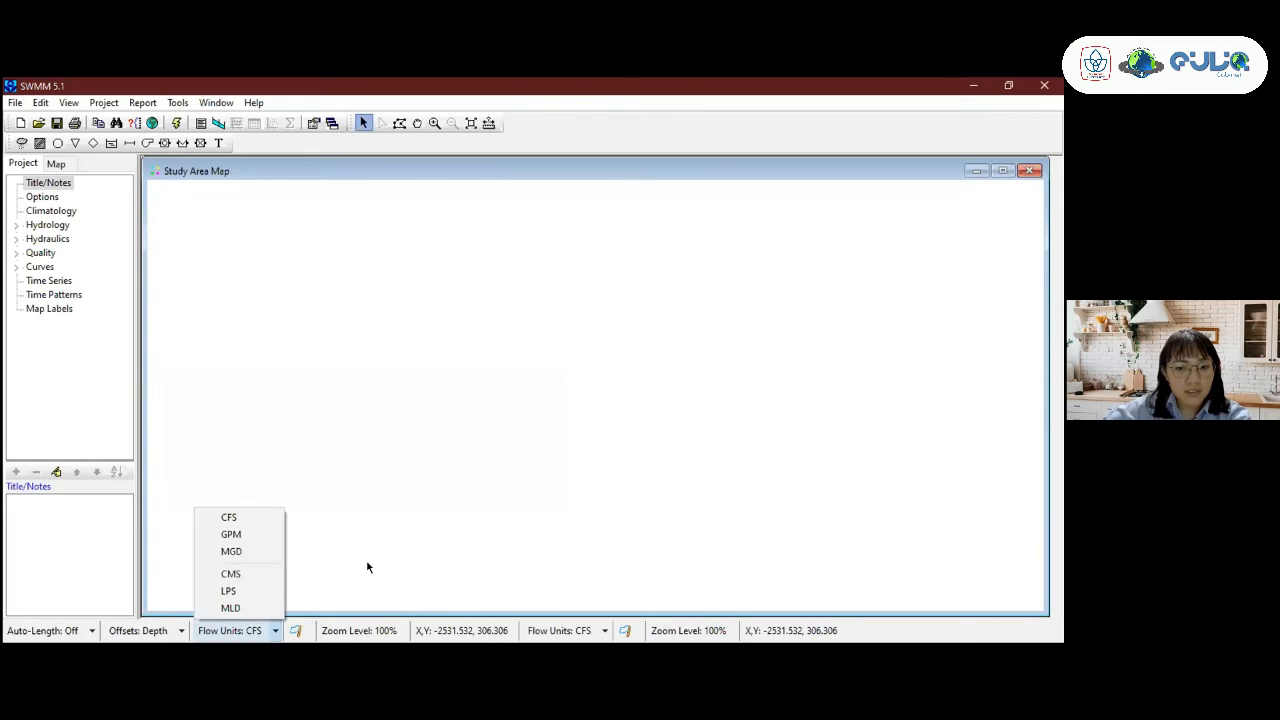
click(368, 566)
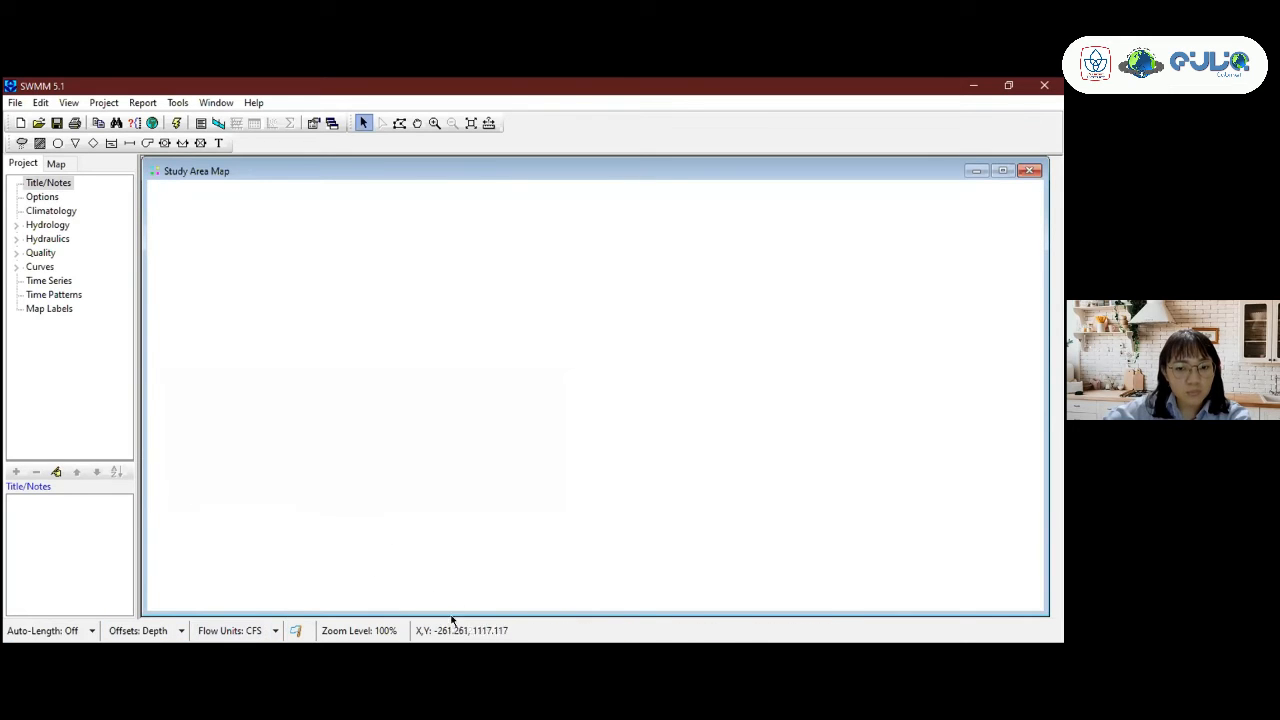
click(93, 631)
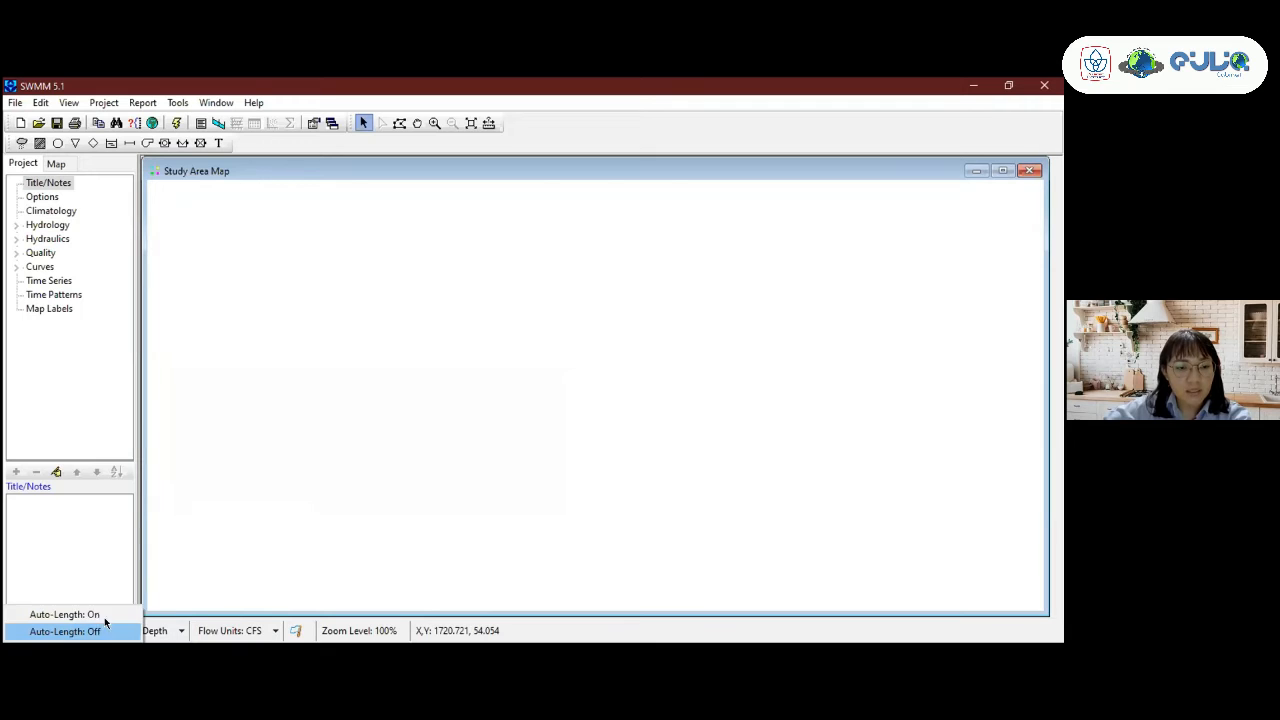
click(430, 436)
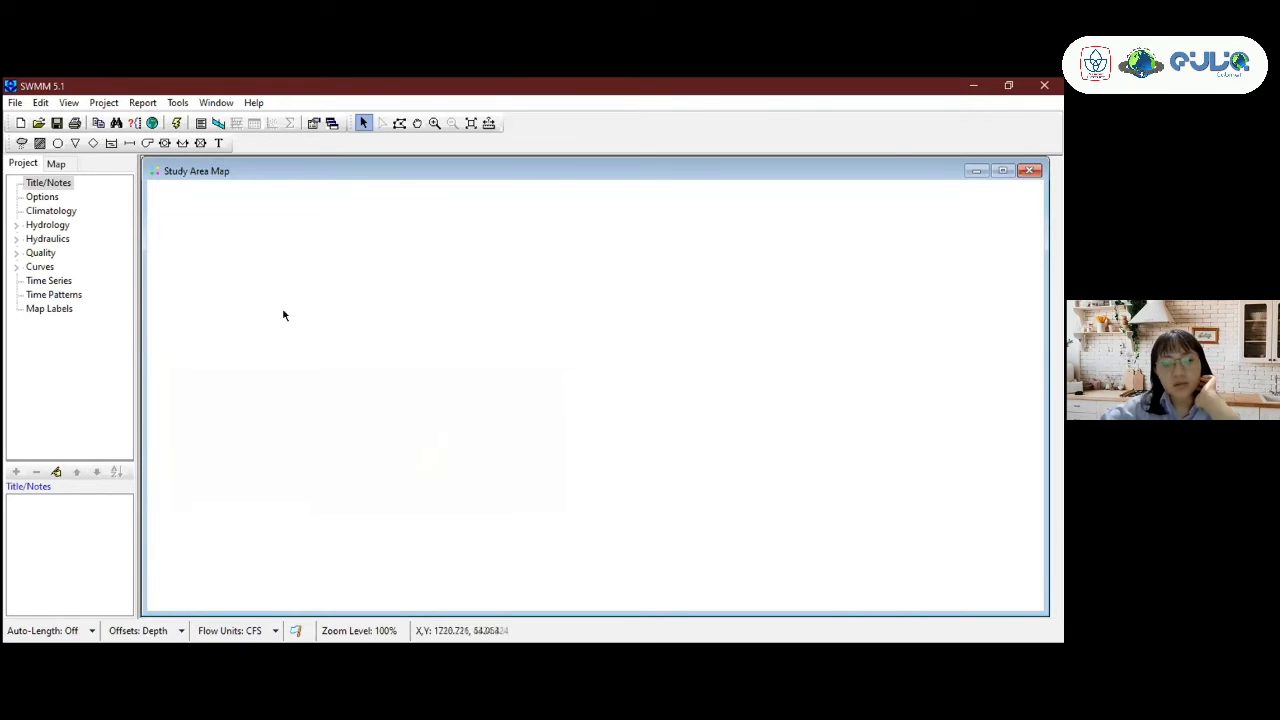
Step: Load the image study 2.1 from the SWMM folder as the study area's backdrop map
click(41, 103)
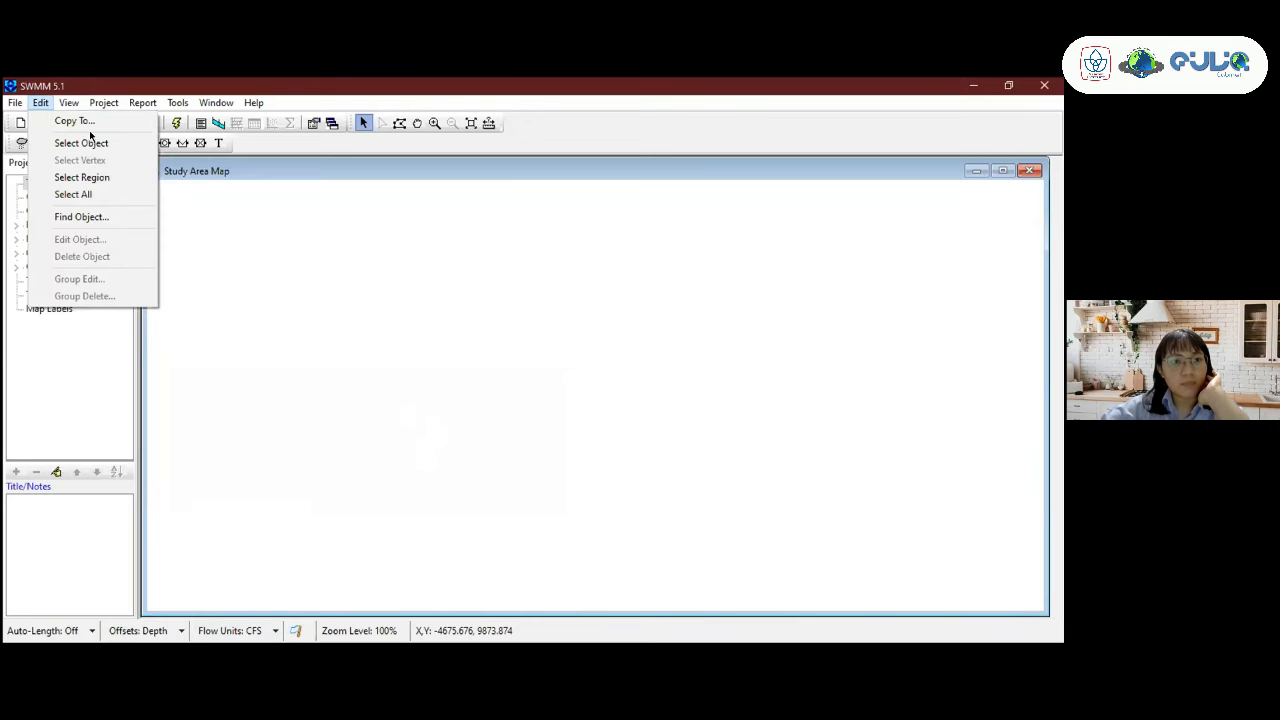
mouse_move(69, 103)
mouse_move(101, 138)
key(Return)
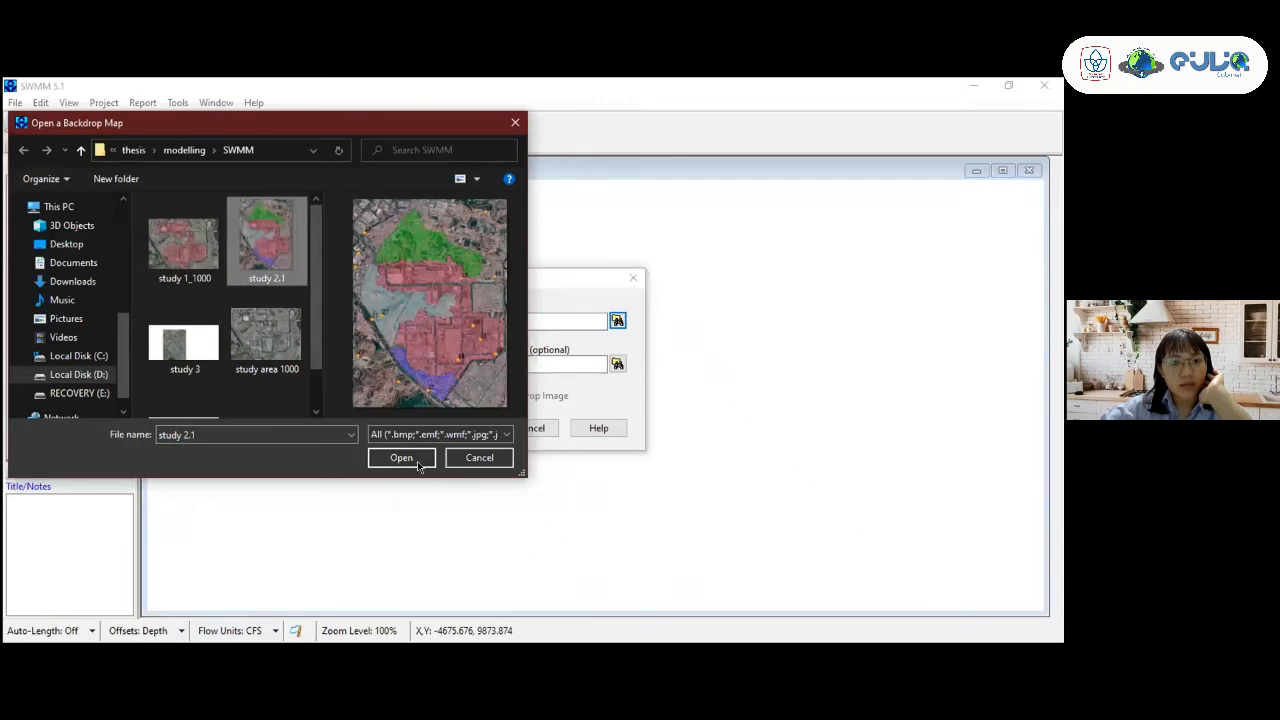
click(423, 457)
click(463, 428)
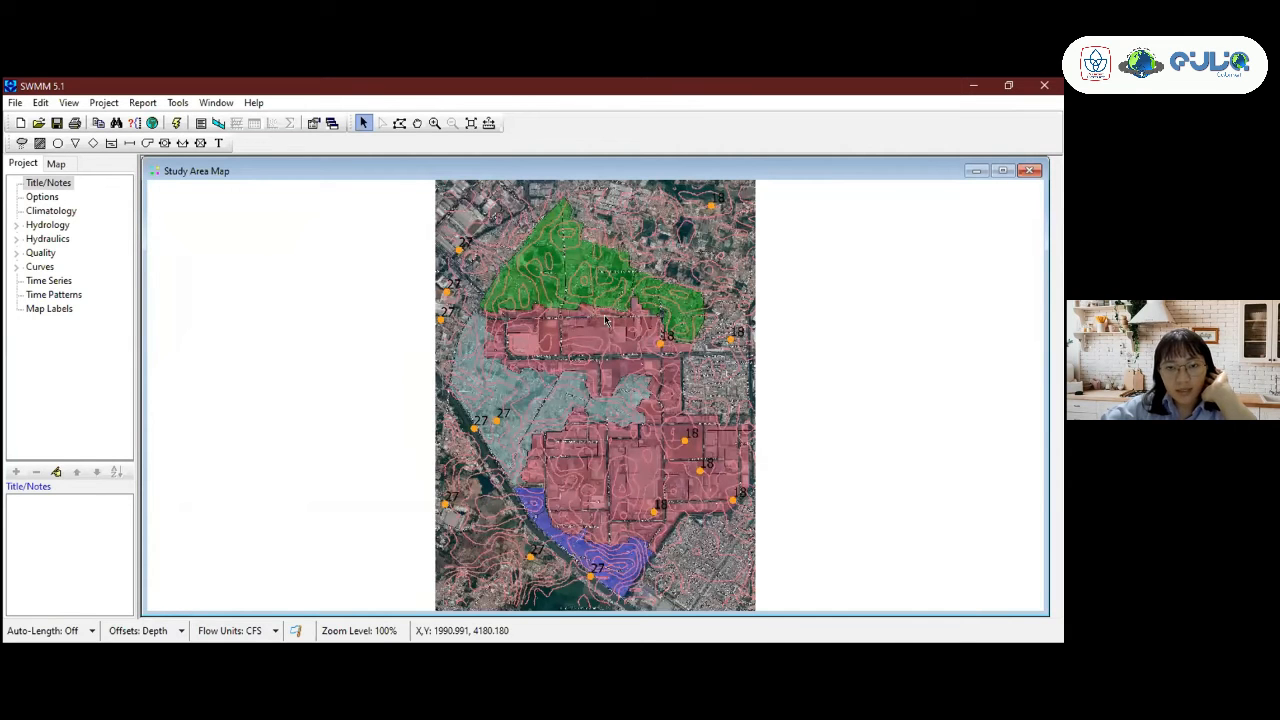
Step: Turn on Auto-Length for the new project
click(434, 122)
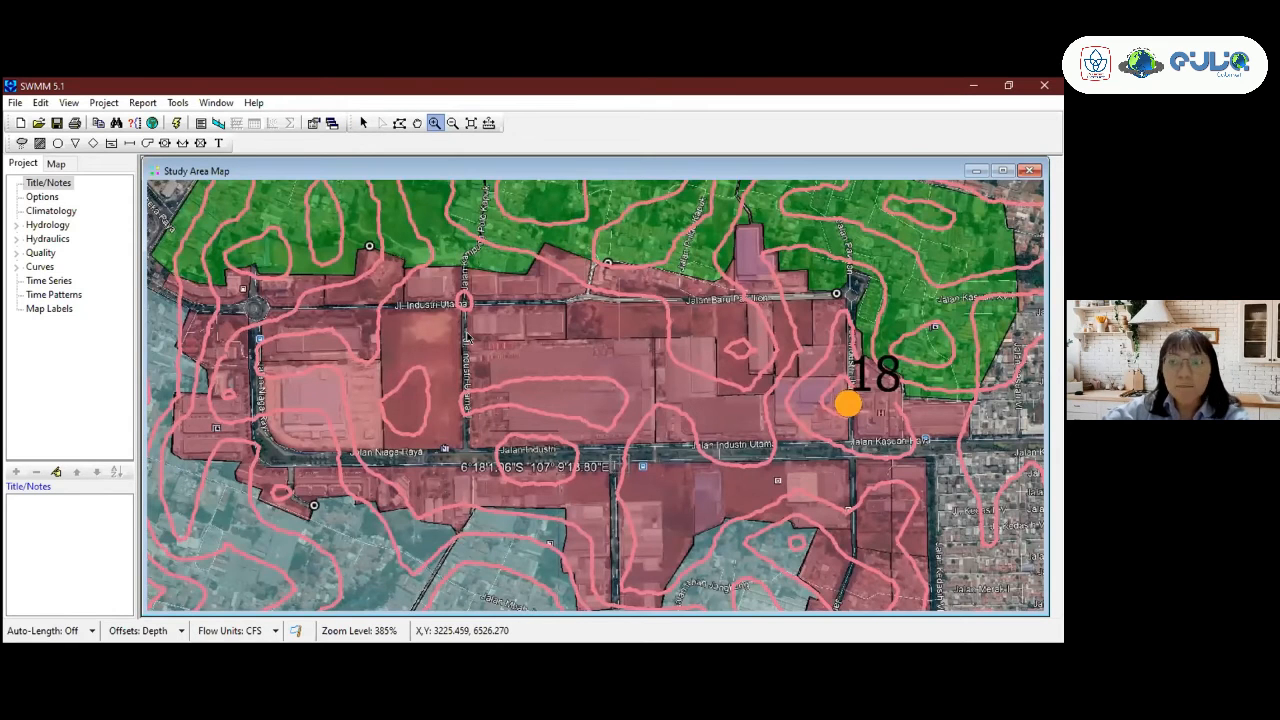
drag(468, 338, 570, 288)
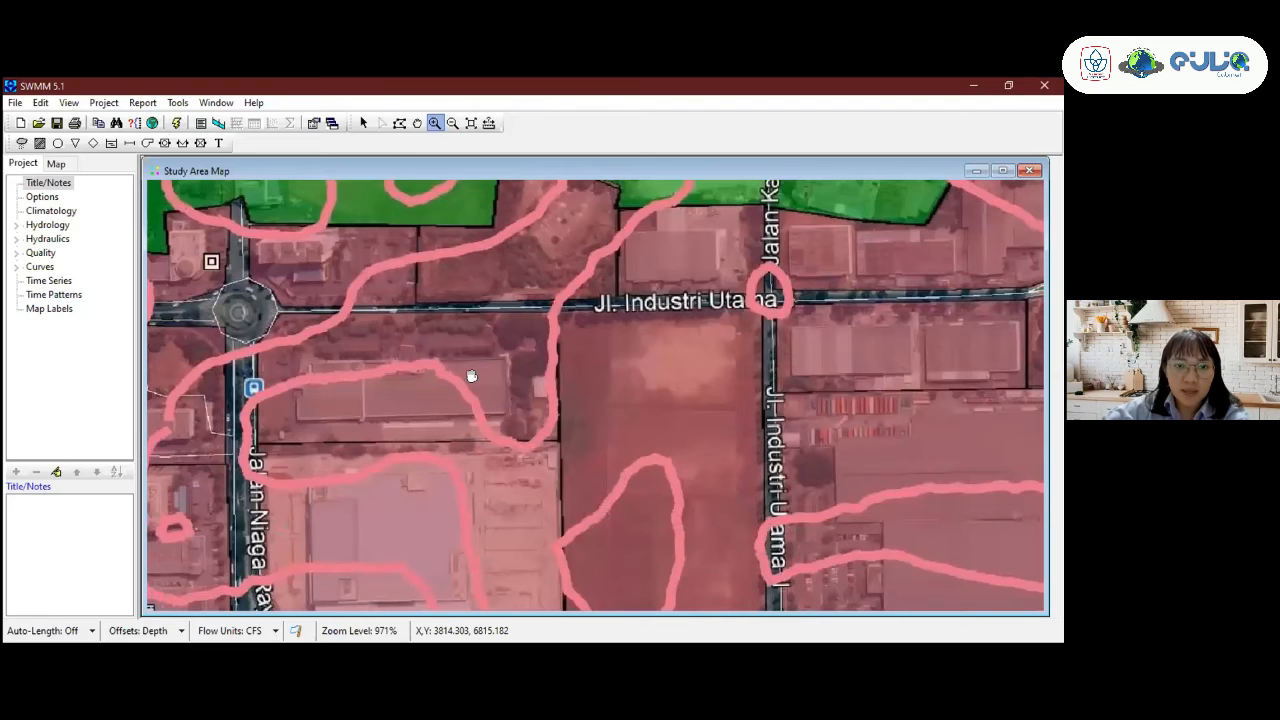
drag(472, 442, 439, 368)
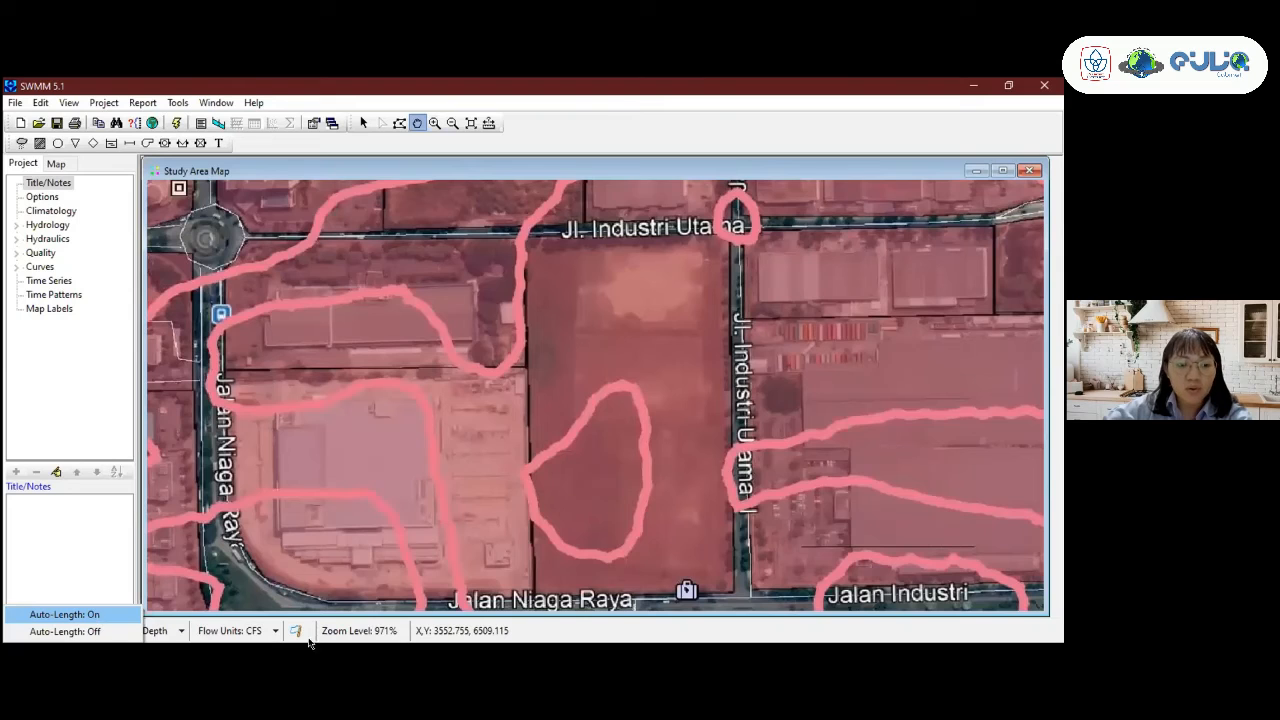
click(98, 616)
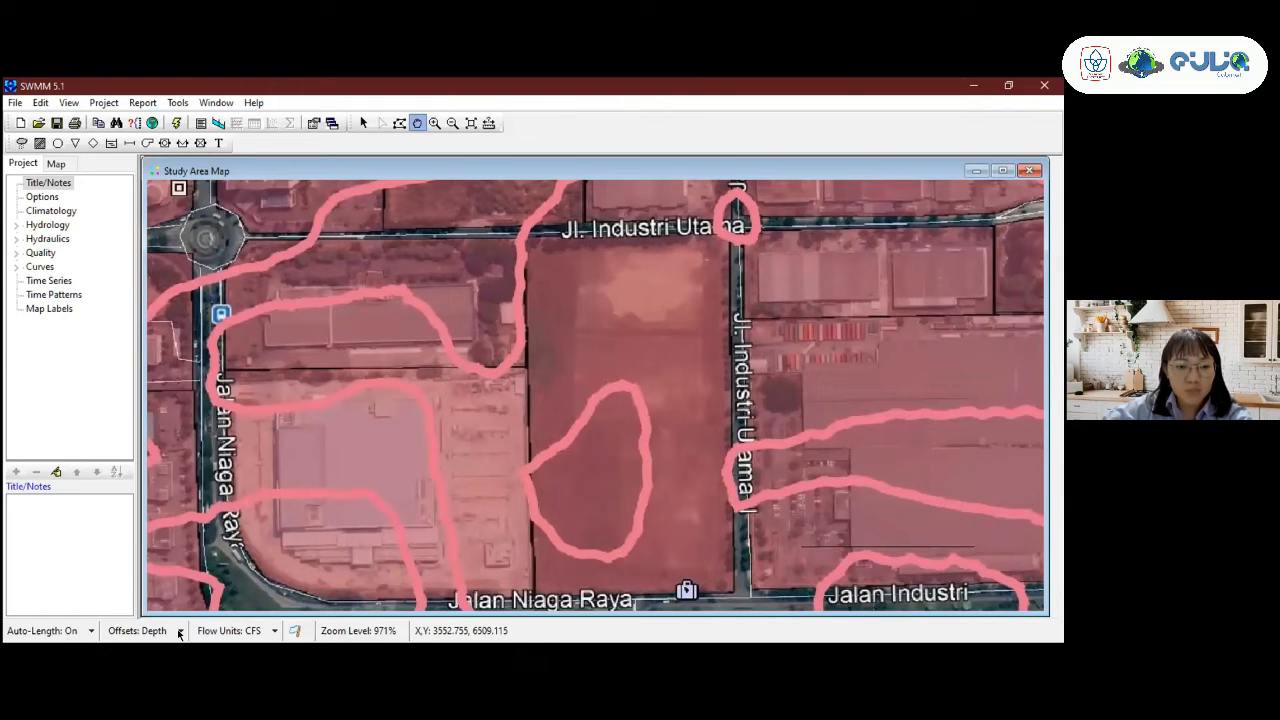
Step: Compare the Depth and Elevation offset options, keeping Depth Offsets, and recheck the Auto-Length options with Auto-Length kept on
click(162, 633)
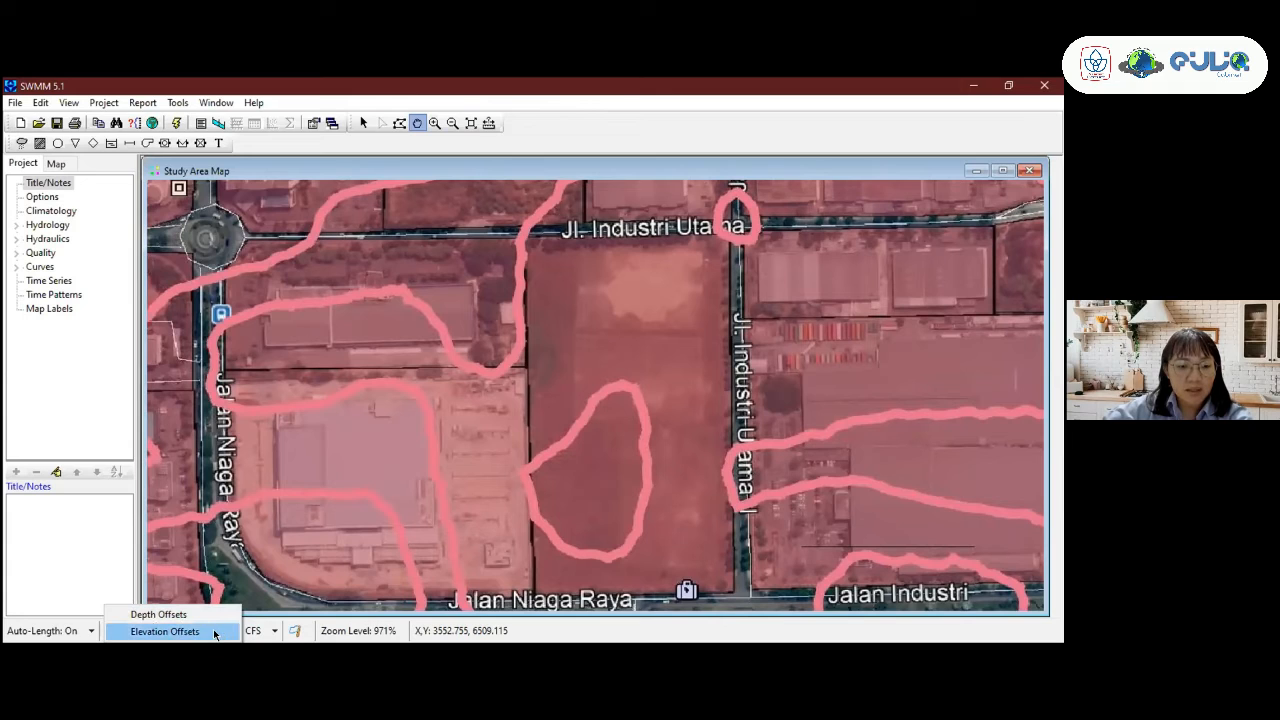
click(158, 614)
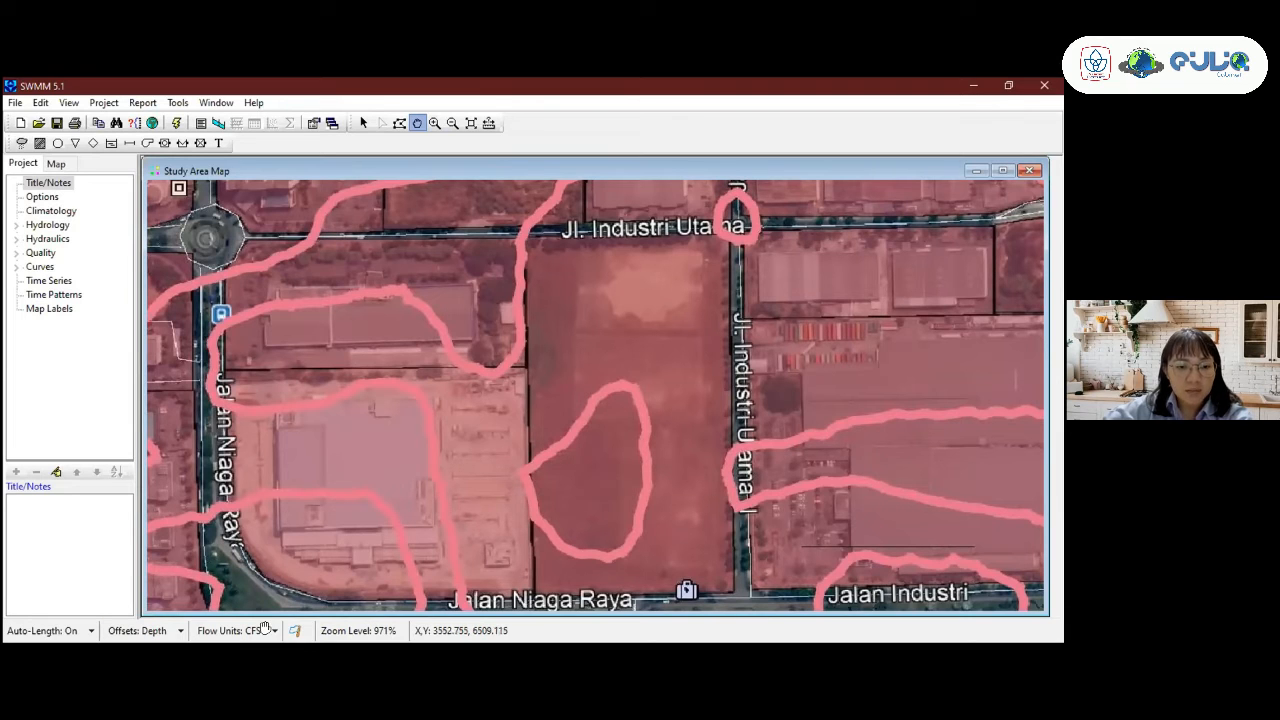
click(96, 630)
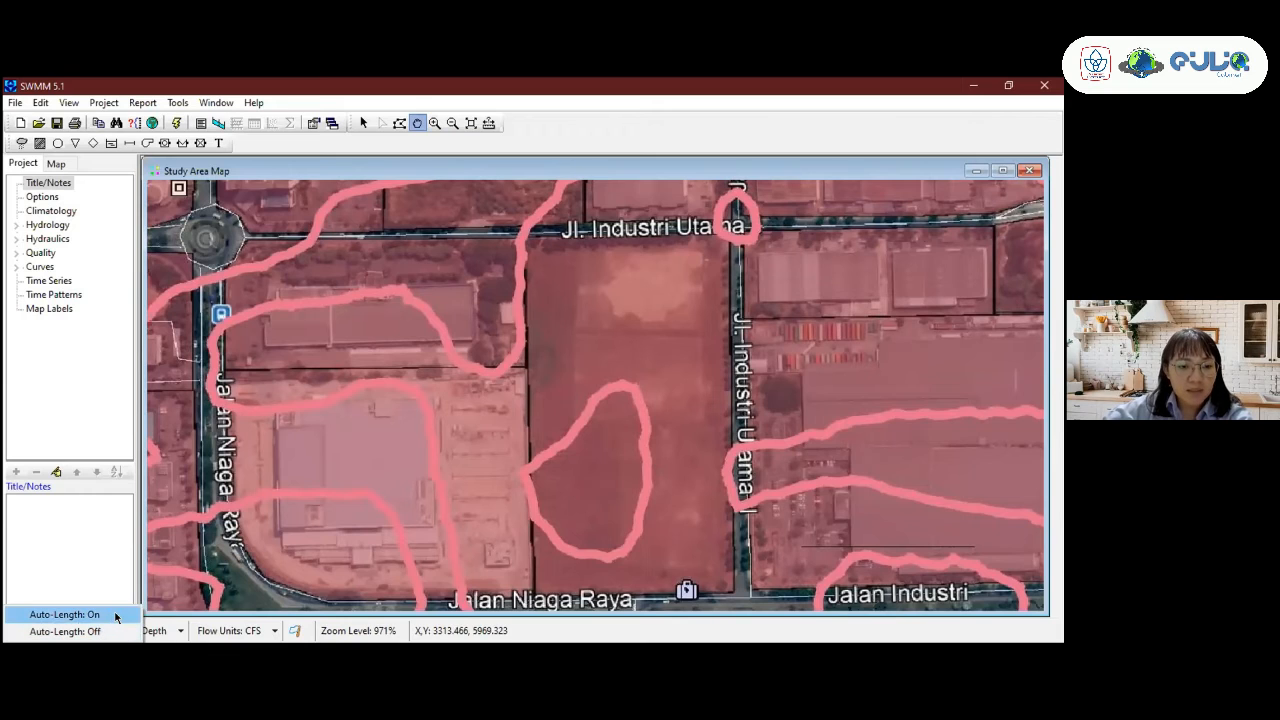
click(112, 616)
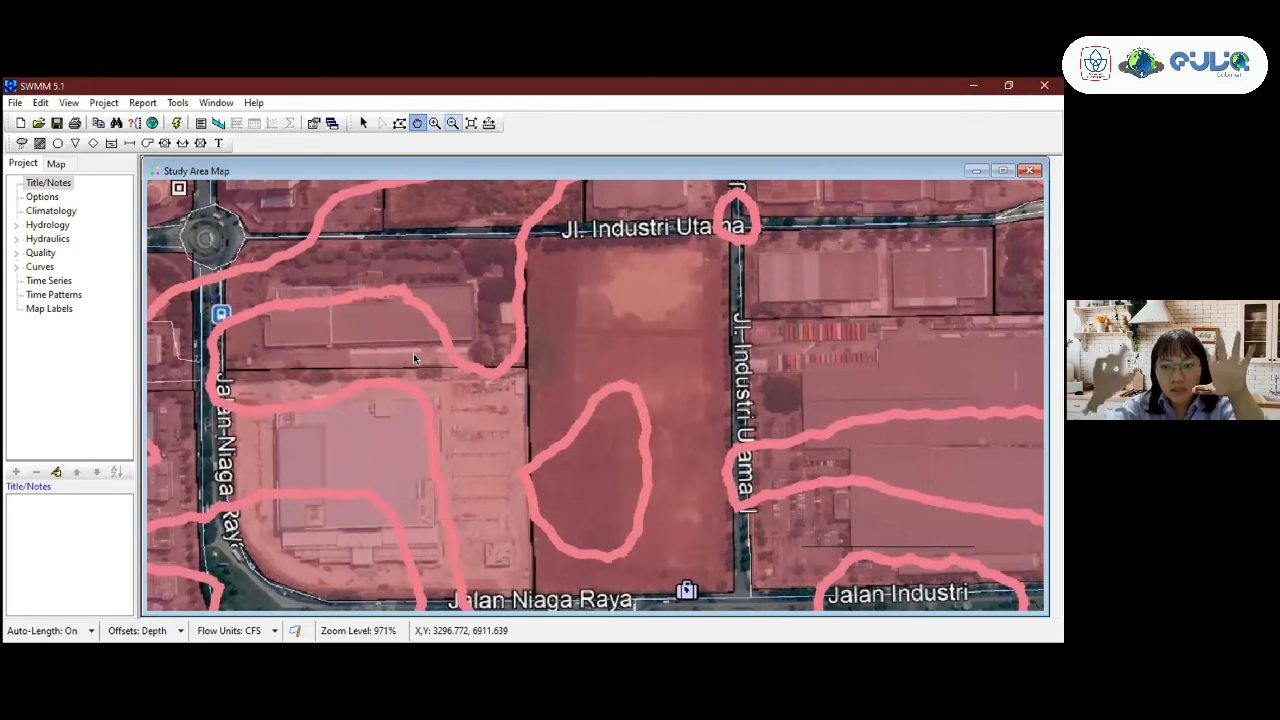
Step: Look over the Map Labels, Time Patterns and Time Series categories, and show the backdrop map at full extent
scroll(413, 355, down, 3)
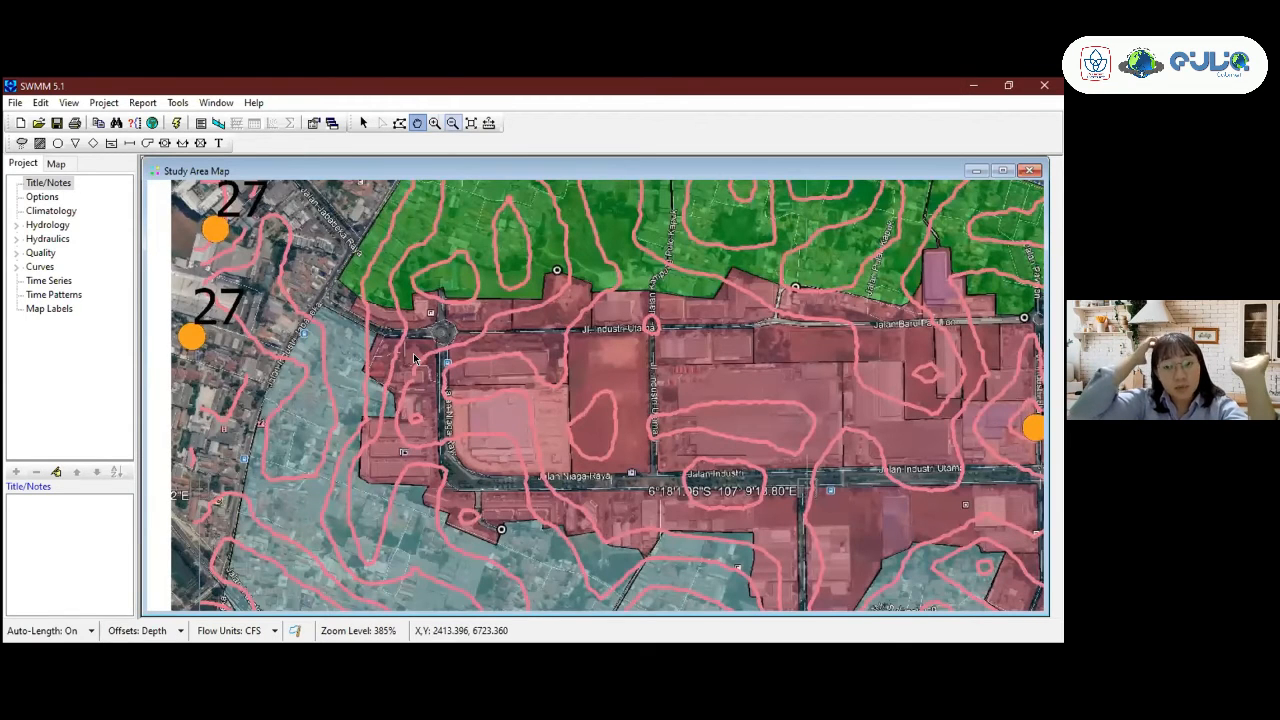
key(Escape)
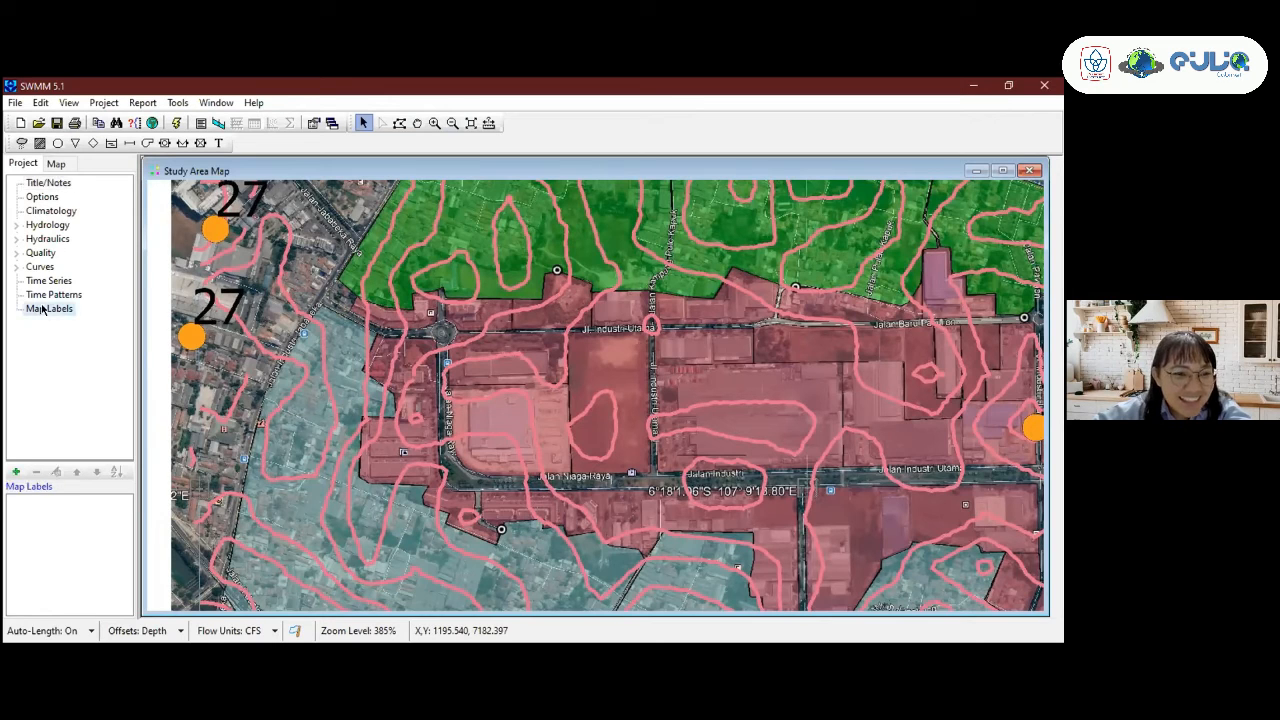
click(45, 309)
click(47, 296)
click(50, 283)
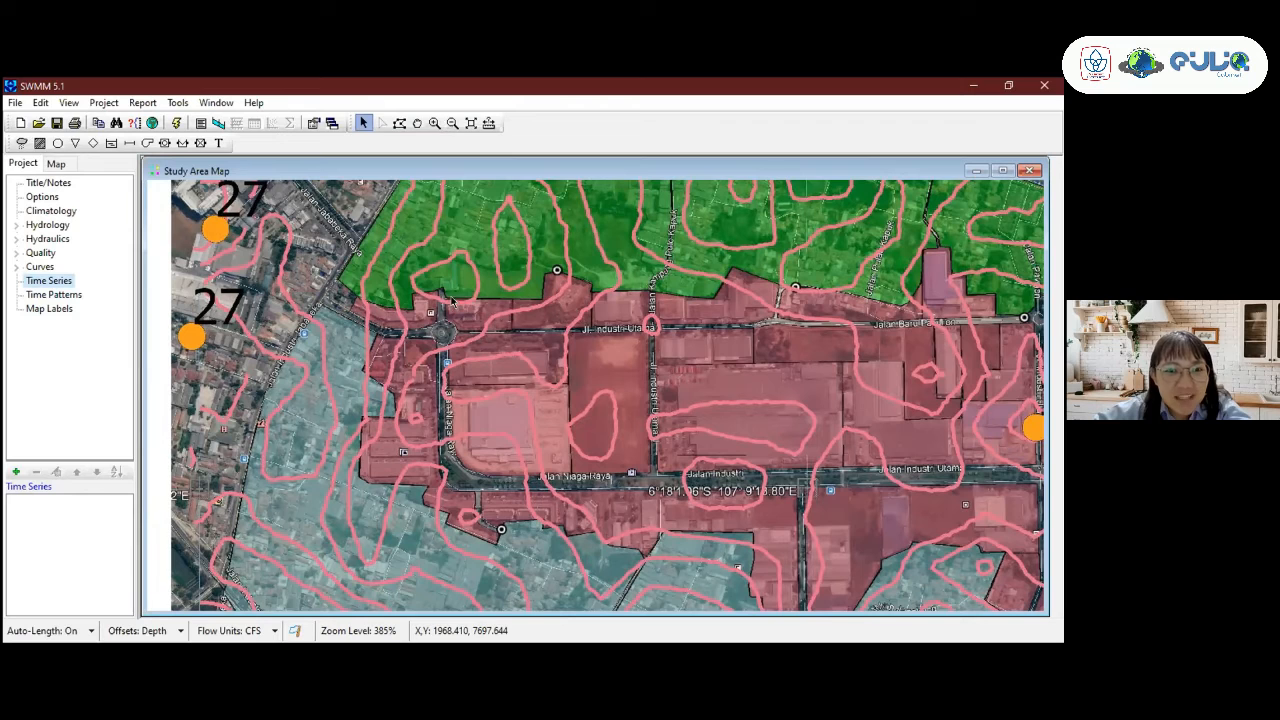
click(434, 122)
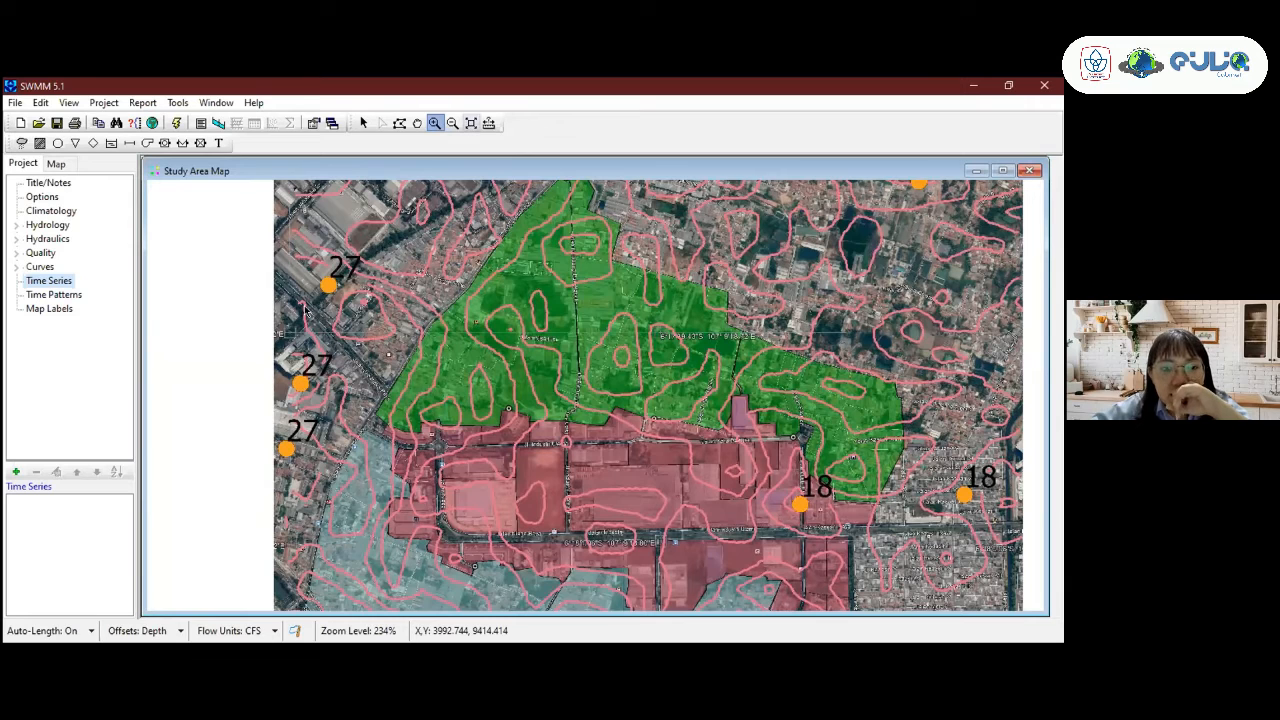
click(471, 123)
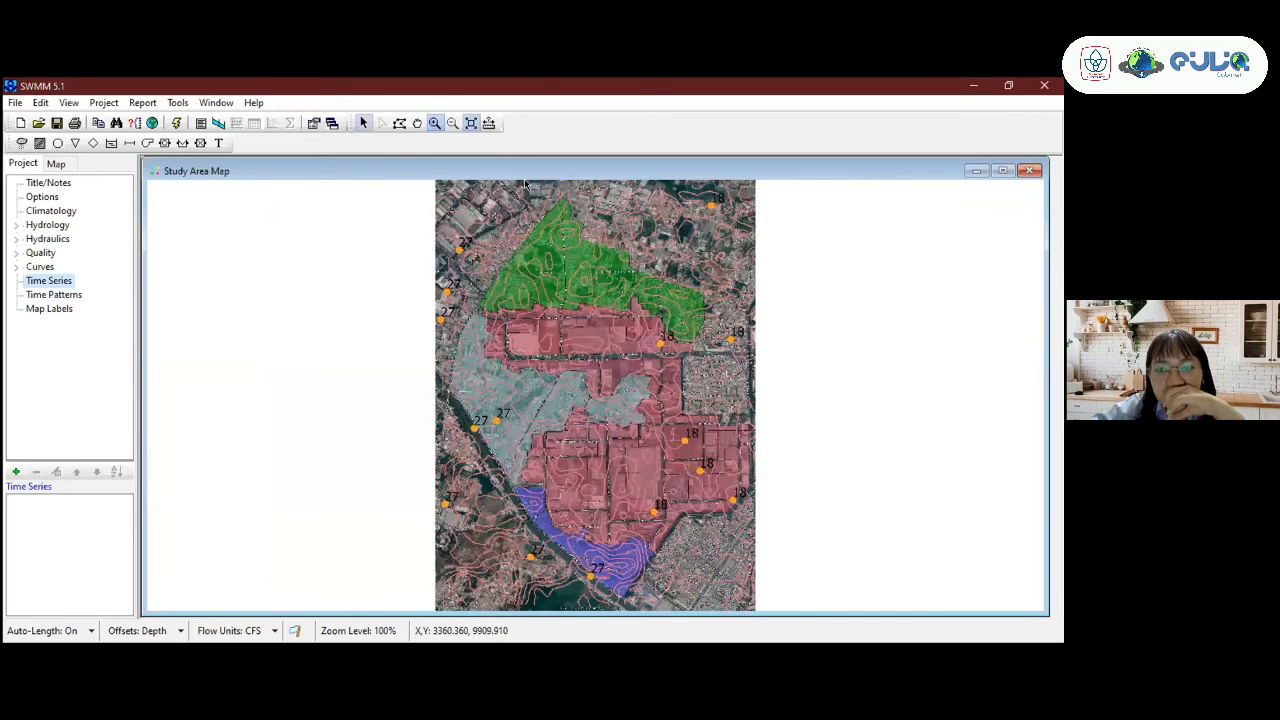